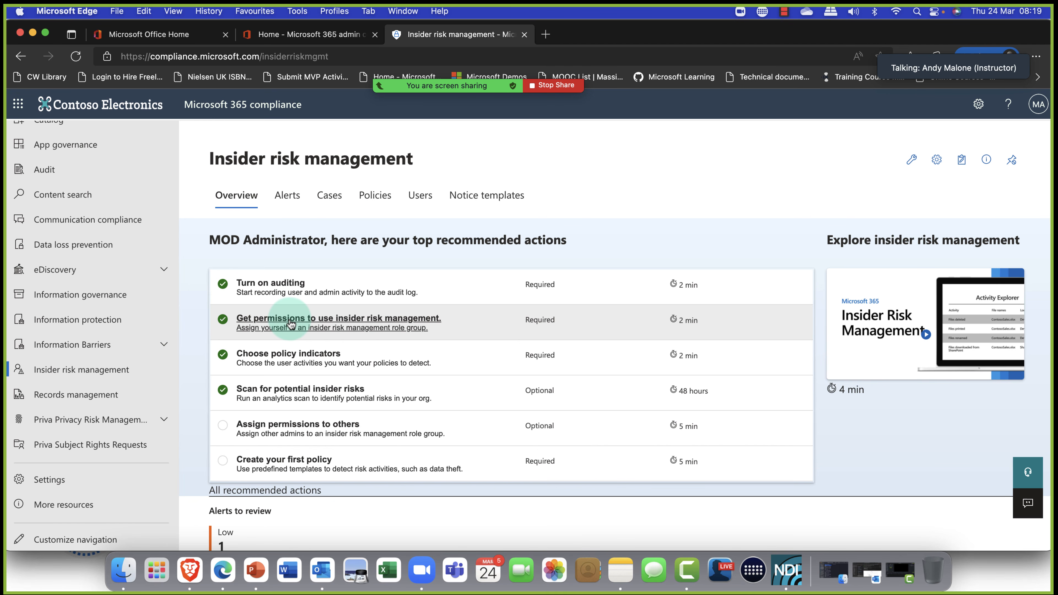
{"action": "left_click", "coordinate": [290, 324]}
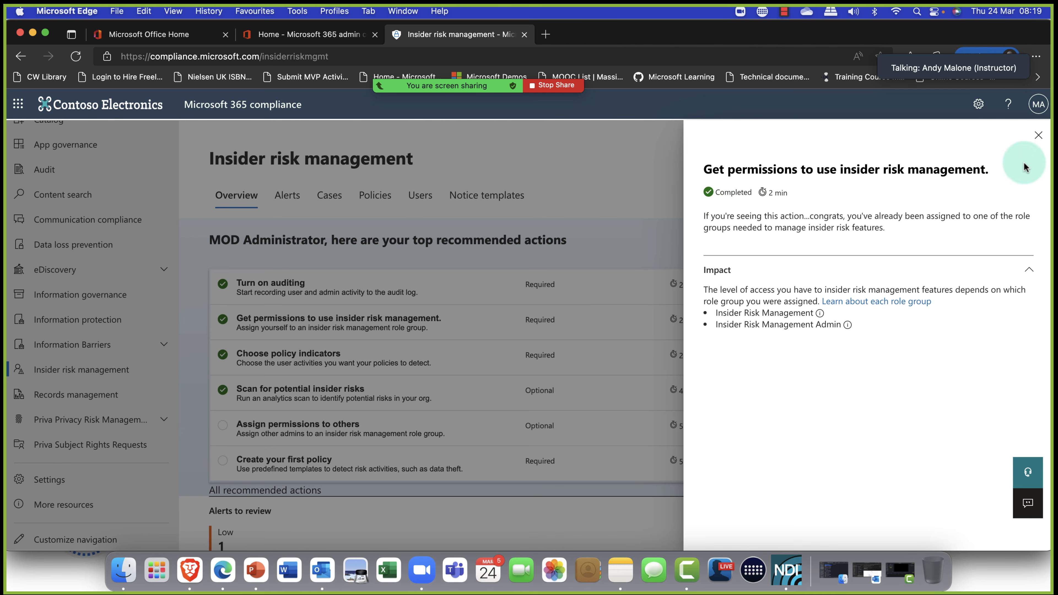
{"action": "left_click", "coordinate": [1038, 136]}
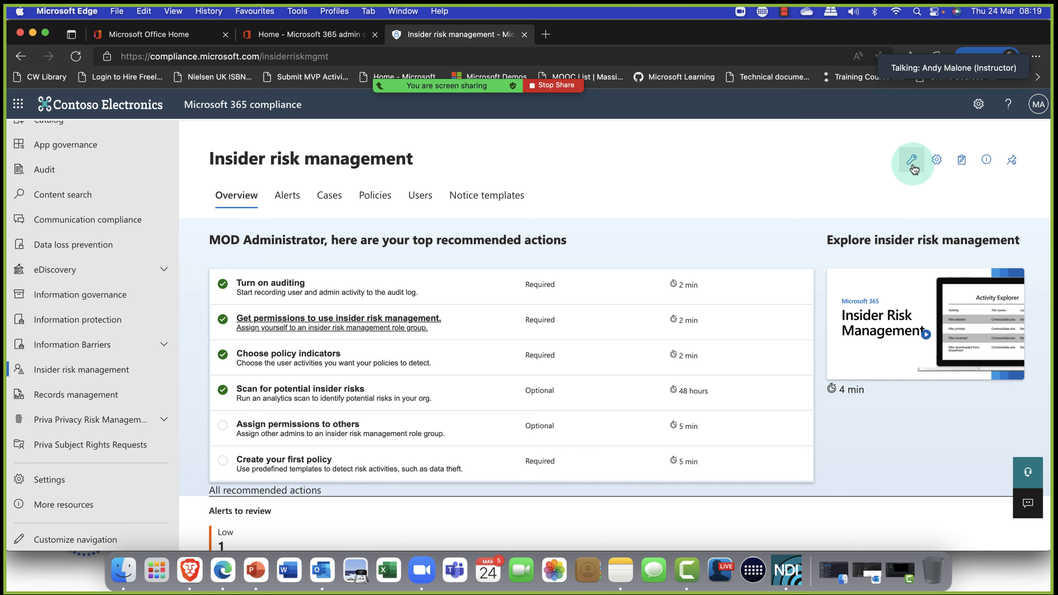
Save the insider risk Privacy setting to show actual usernames instead of anonymized versions.
{"action": "left_click", "coordinate": [938, 160]}
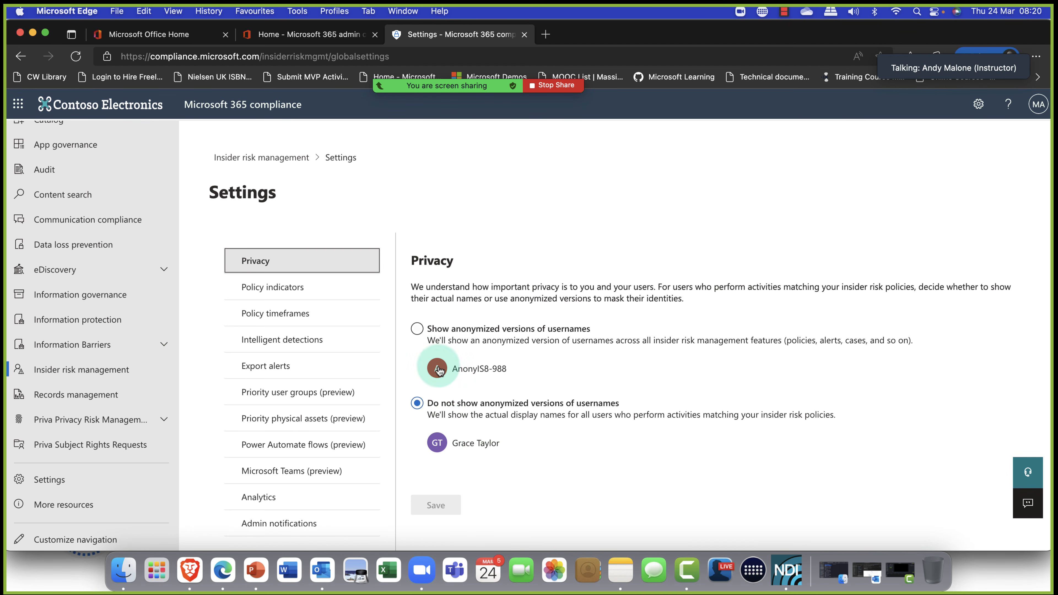
{"action": "left_click", "coordinate": [418, 331]}
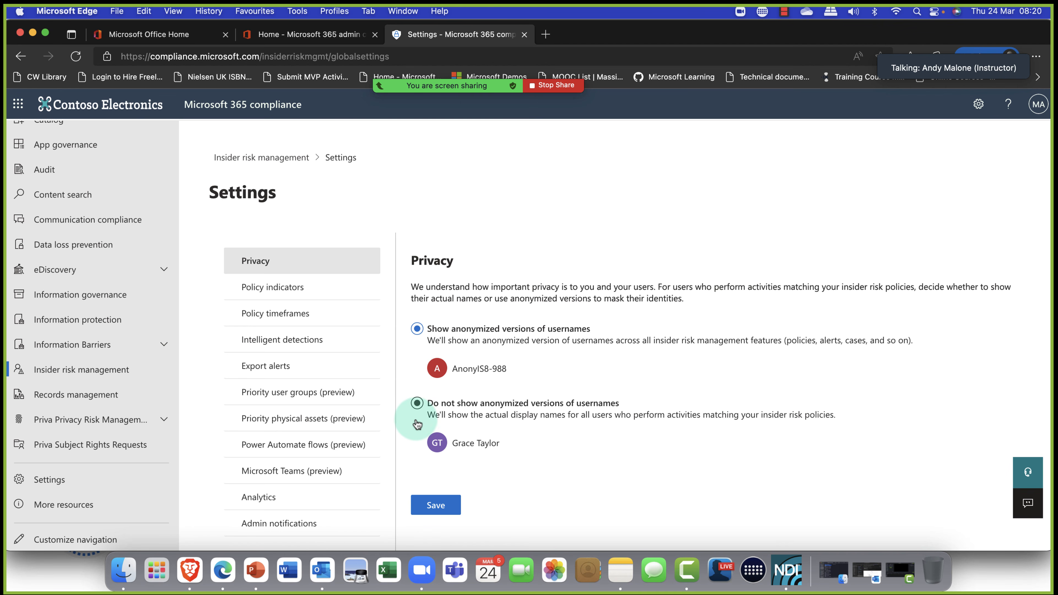
{"action": "left_click", "coordinate": [418, 404]}
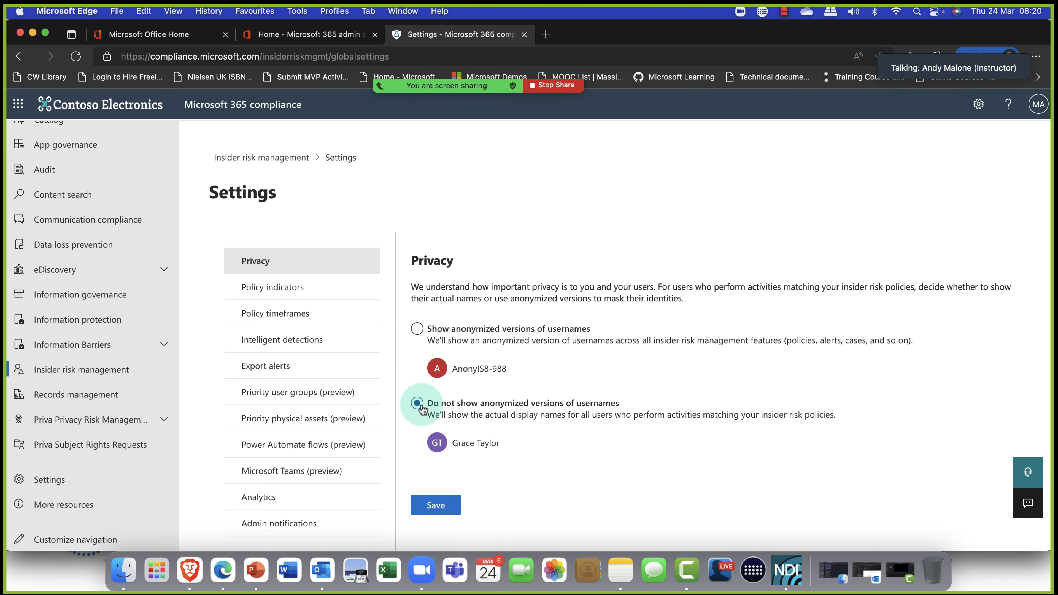
{"action": "left_click", "coordinate": [442, 506]}
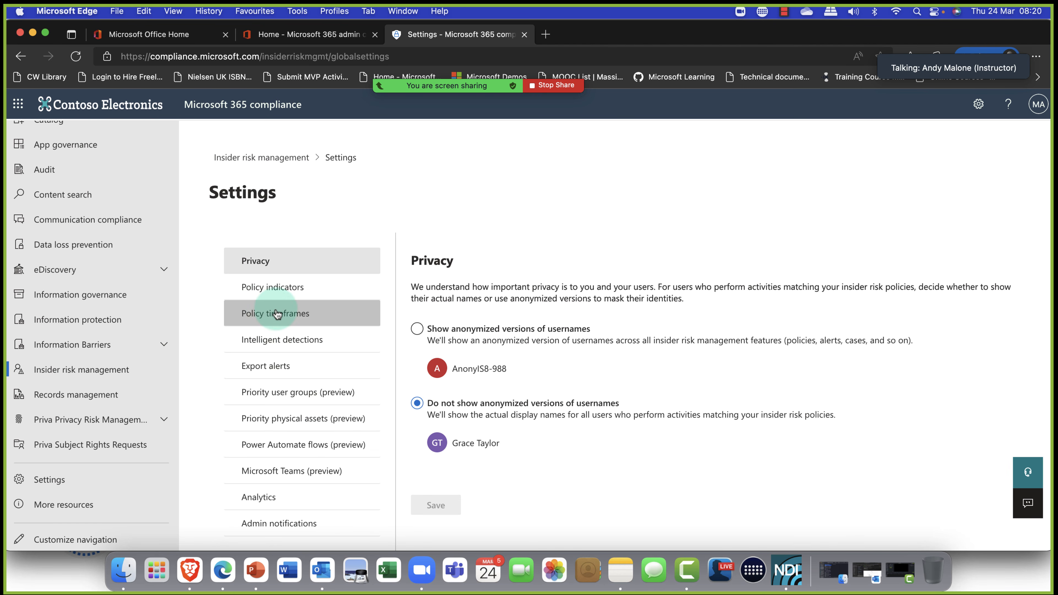
{"action": "left_click", "coordinate": [298, 298]}
Review which Office, device, physical access and Defender for Cloud Apps policy indicators are selected.
{"action": "left_click", "coordinate": [284, 292]}
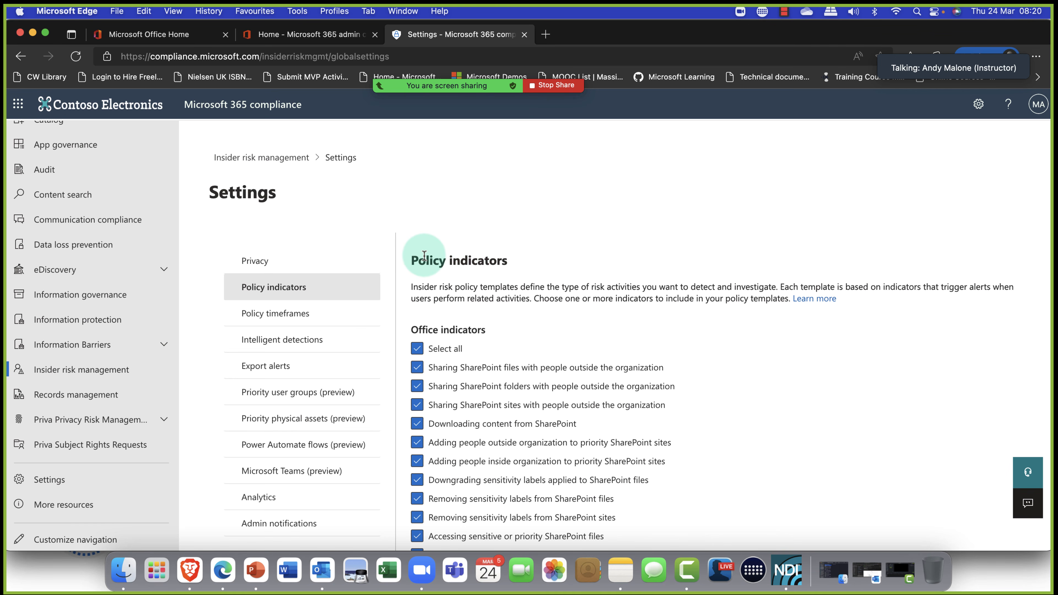
{"action": "scroll", "coordinate": [454, 262], "scroll_direction": "down", "scroll_amount": 3}
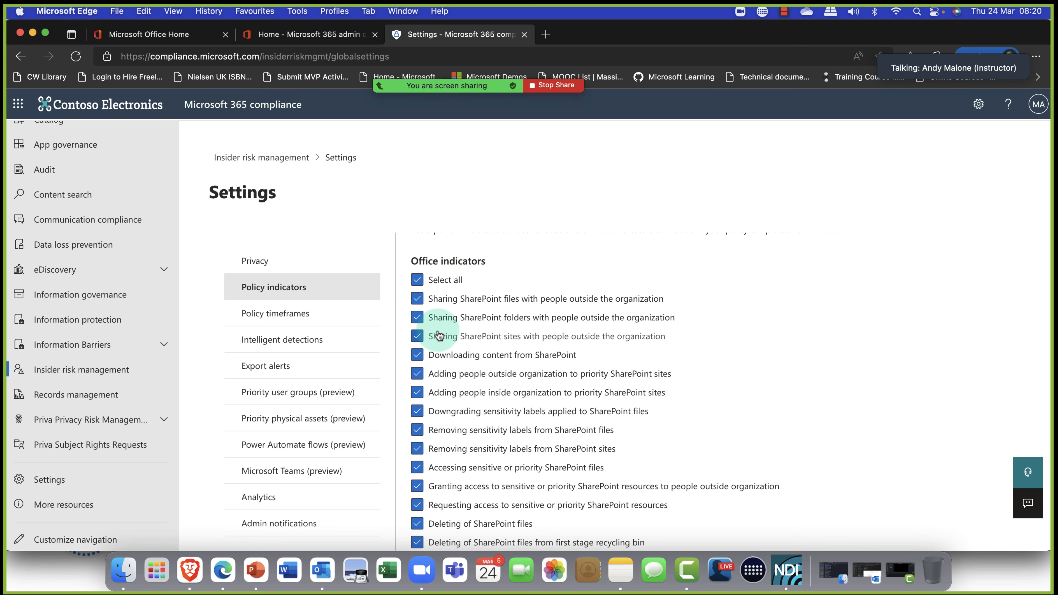
{"action": "scroll", "coordinate": [450, 339], "scroll_direction": "down", "scroll_amount": 2}
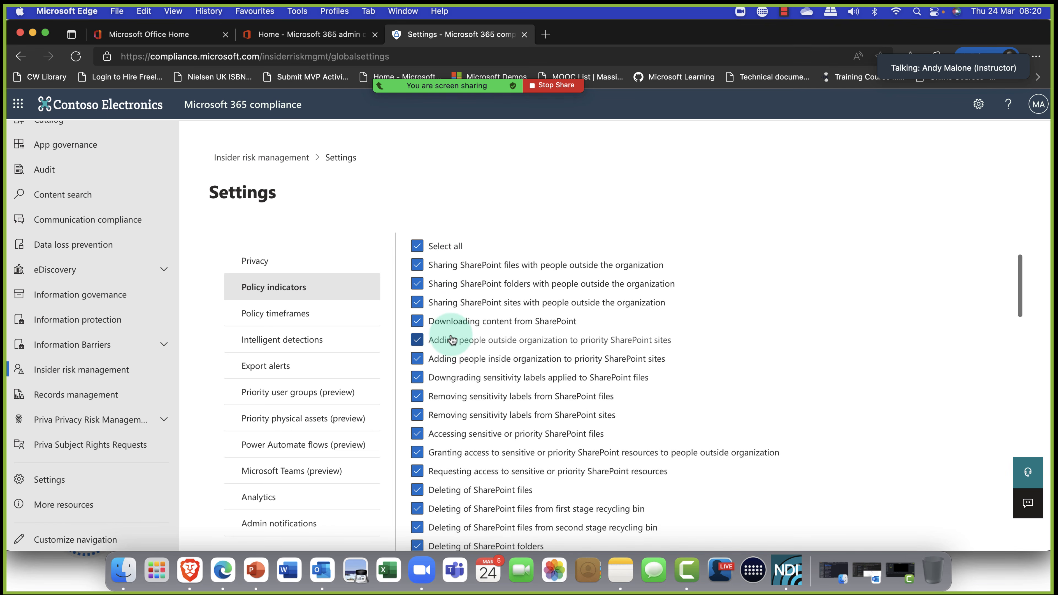
{"action": "scroll", "coordinate": [450, 339], "scroll_direction": "up", "scroll_amount": 1}
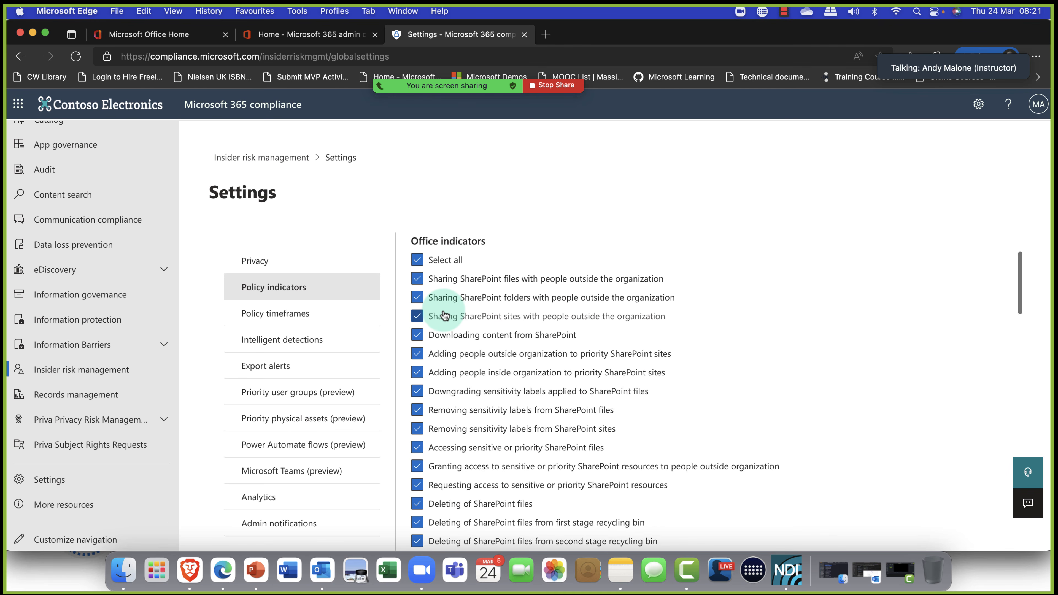
{"action": "scroll", "coordinate": [442, 308], "scroll_direction": "down", "scroll_amount": 2}
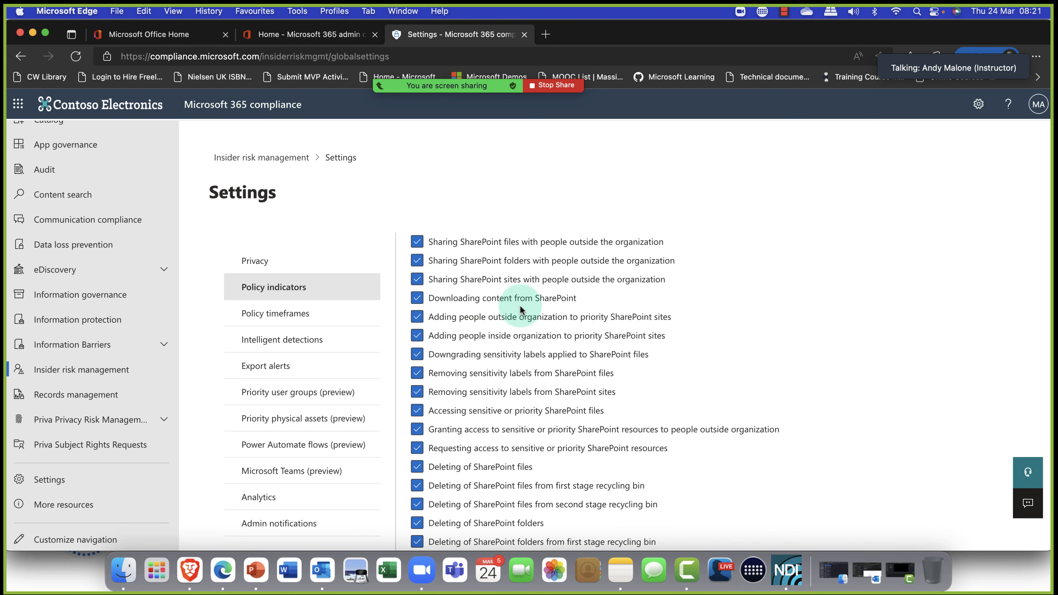
{"action": "scroll", "coordinate": [520, 307], "scroll_direction": "down", "scroll_amount": 4}
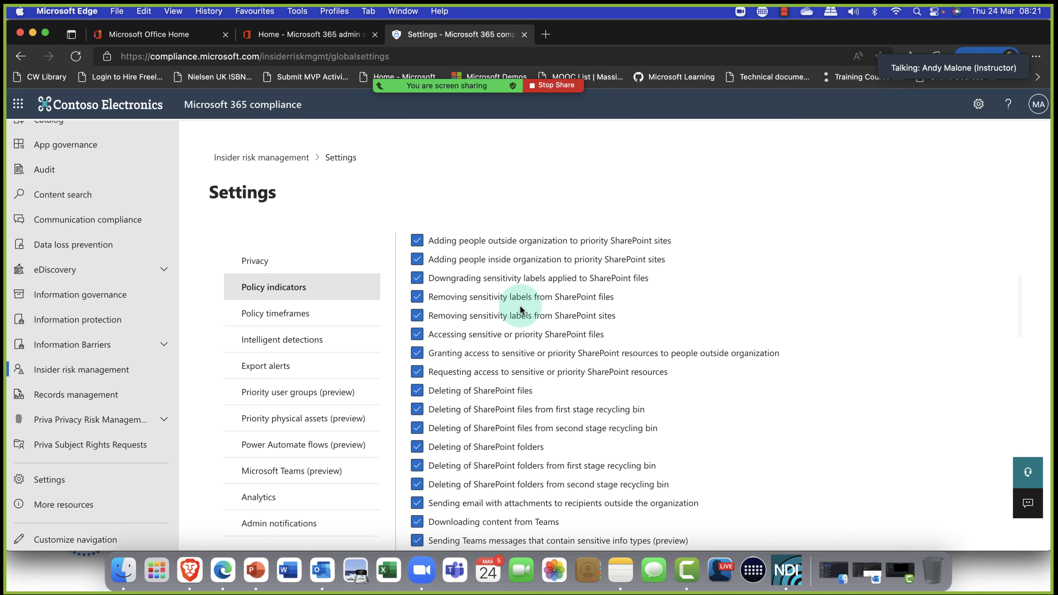
{"action": "scroll", "coordinate": [520, 308], "scroll_direction": "down", "scroll_amount": 1}
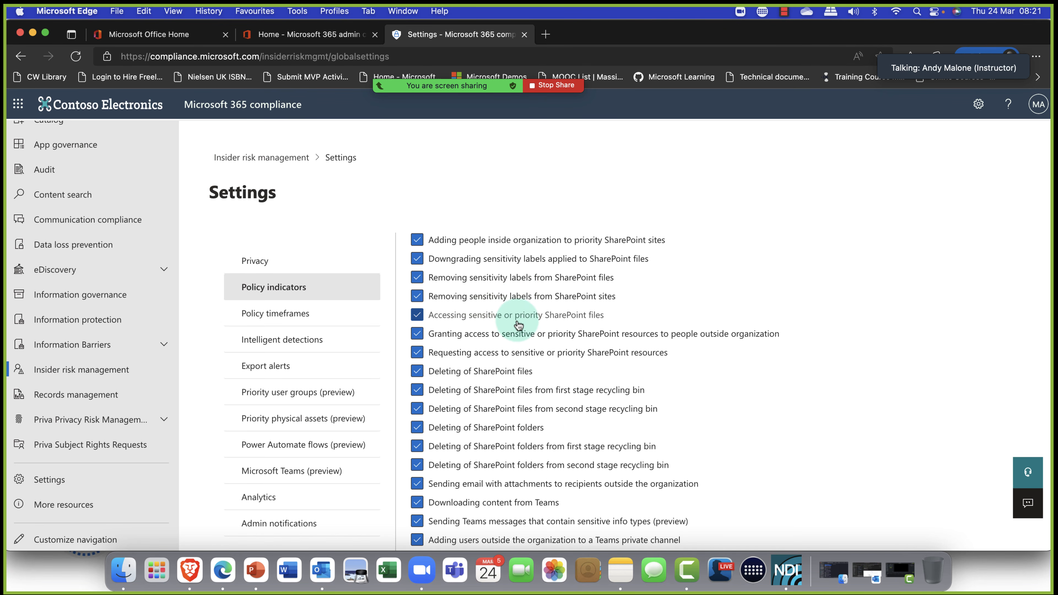
{"action": "scroll", "coordinate": [519, 325], "scroll_direction": "down", "scroll_amount": 7}
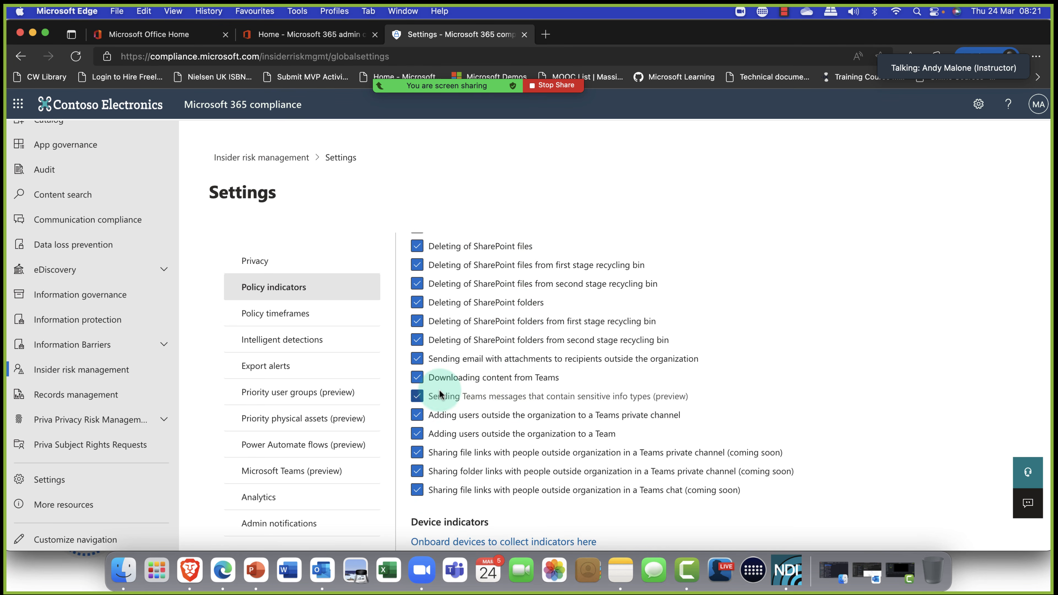
{"action": "scroll", "coordinate": [480, 394], "scroll_direction": "down", "scroll_amount": 12}
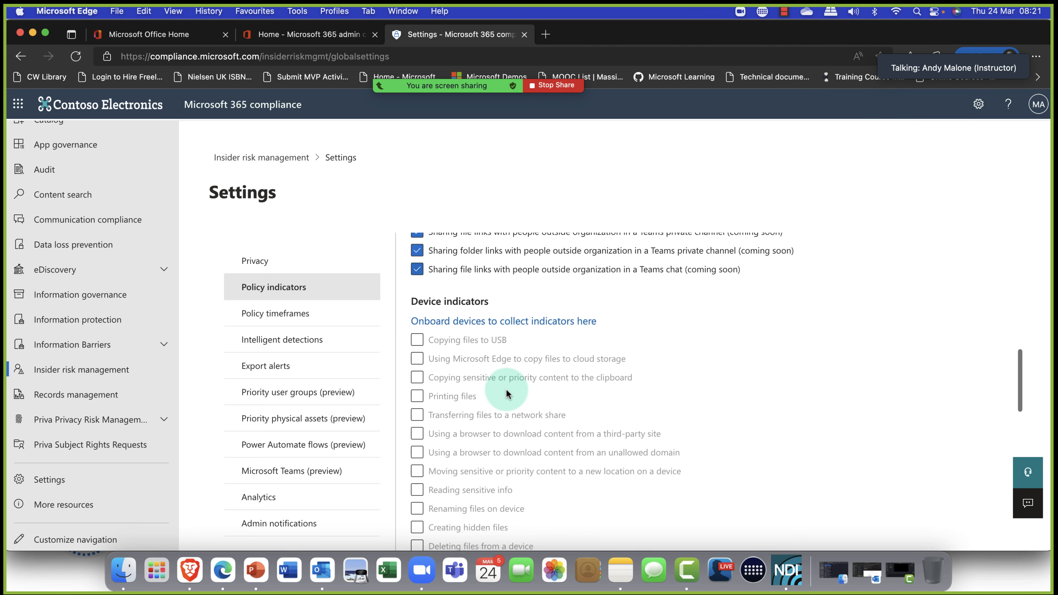
{"action": "scroll", "coordinate": [491, 376], "scroll_direction": "down", "scroll_amount": 4}
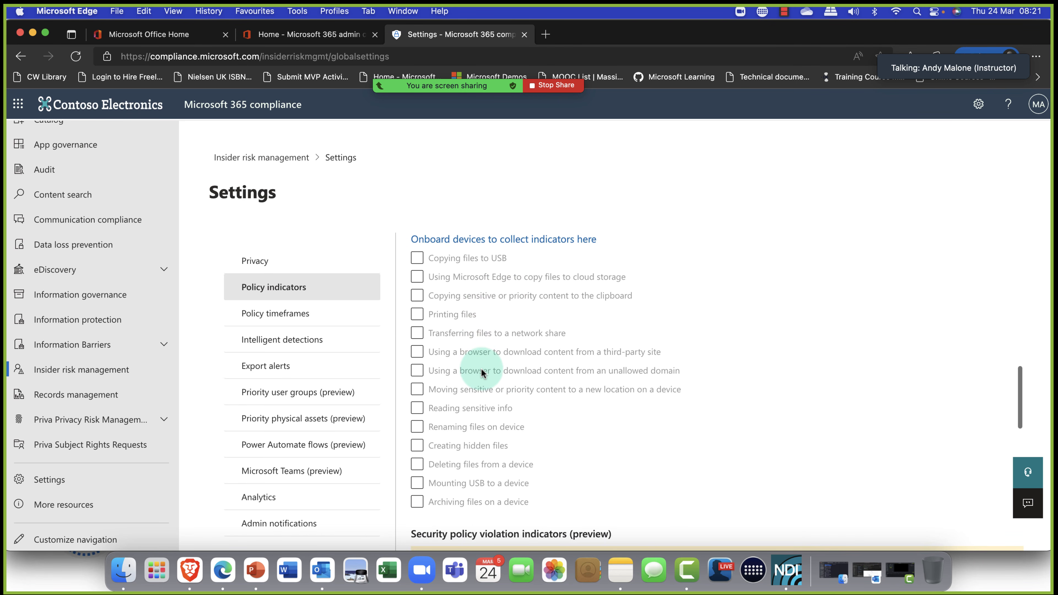
{"action": "scroll", "coordinate": [481, 369], "scroll_direction": "up", "scroll_amount": 1}
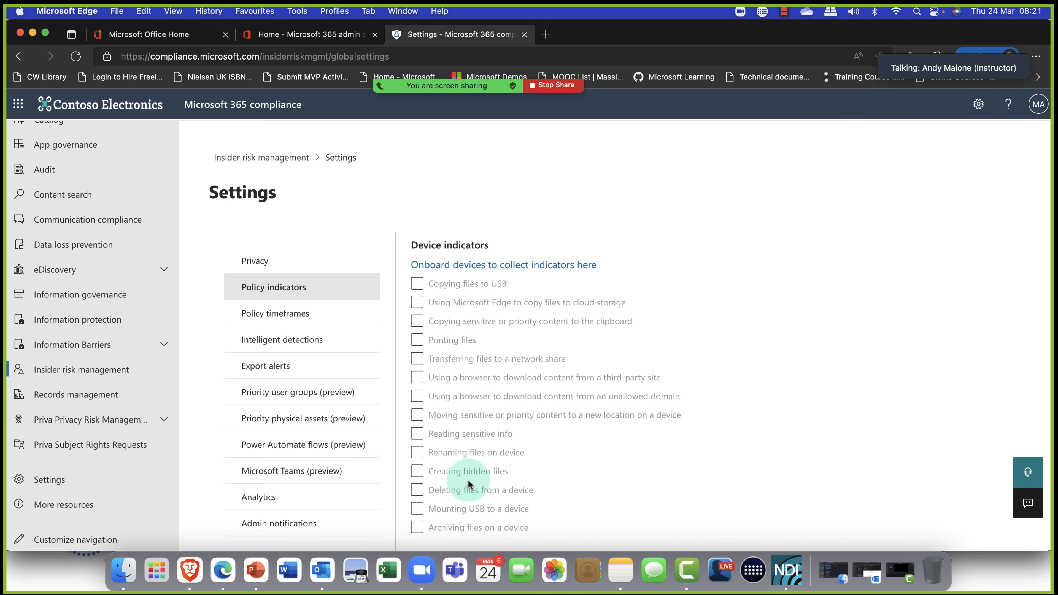
{"action": "scroll", "coordinate": [469, 484], "scroll_direction": "down", "scroll_amount": 3}
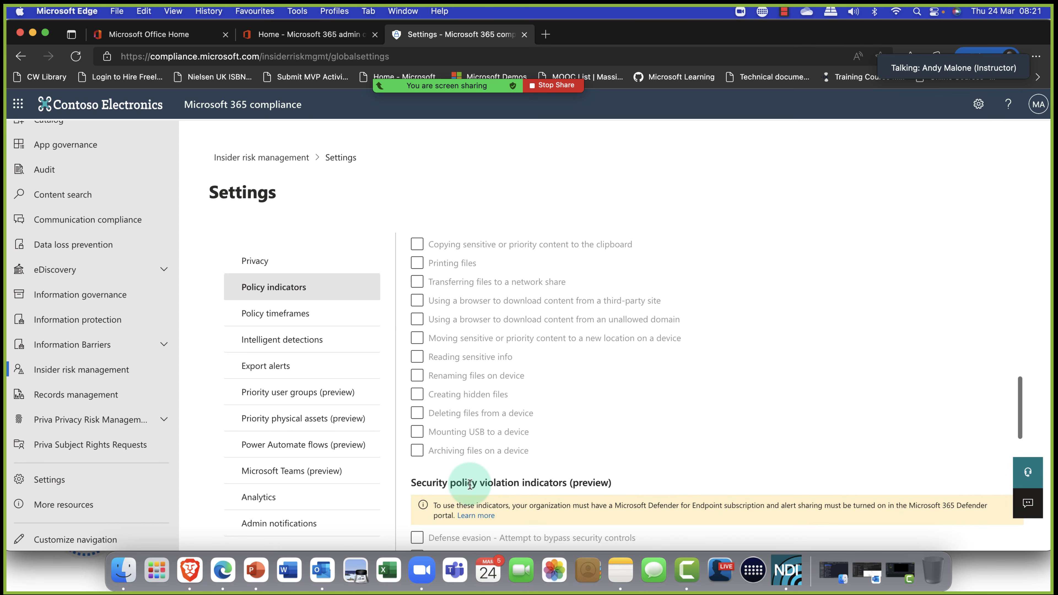
{"action": "scroll", "coordinate": [470, 485], "scroll_direction": "down", "scroll_amount": 5}
{"action": "scroll", "coordinate": [472, 483], "scroll_direction": "down", "scroll_amount": 1}
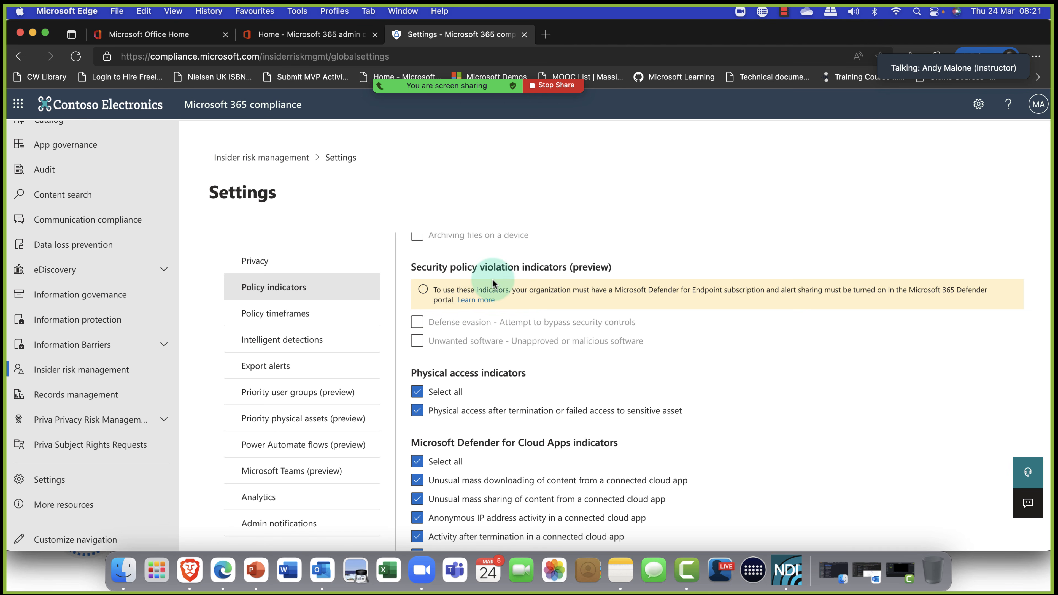
{"action": "scroll", "coordinate": [558, 271], "scroll_direction": "down", "scroll_amount": 1}
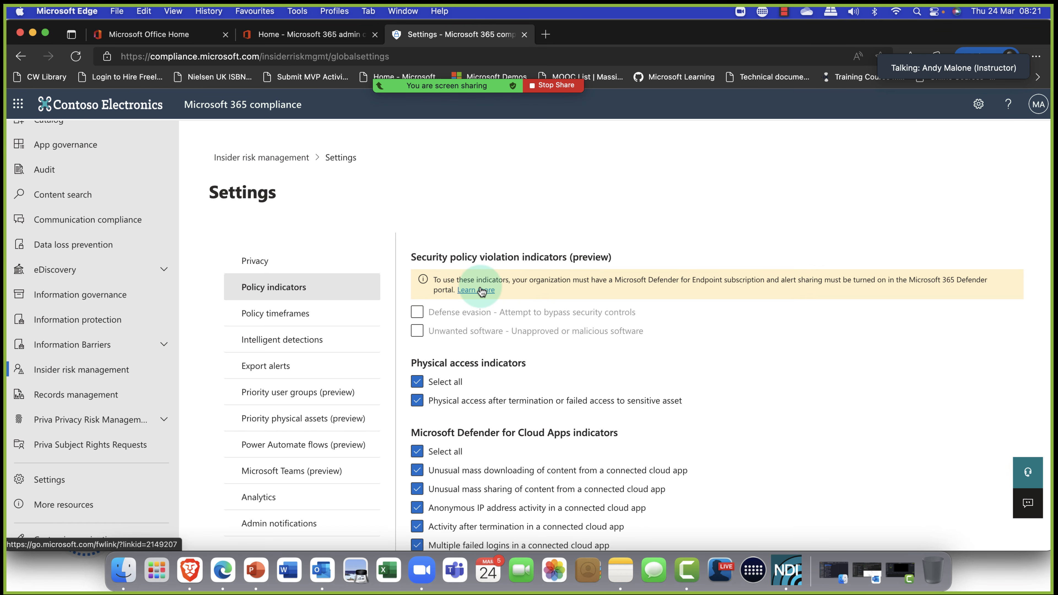
{"action": "scroll", "coordinate": [482, 291], "scroll_direction": "down", "scroll_amount": 3}
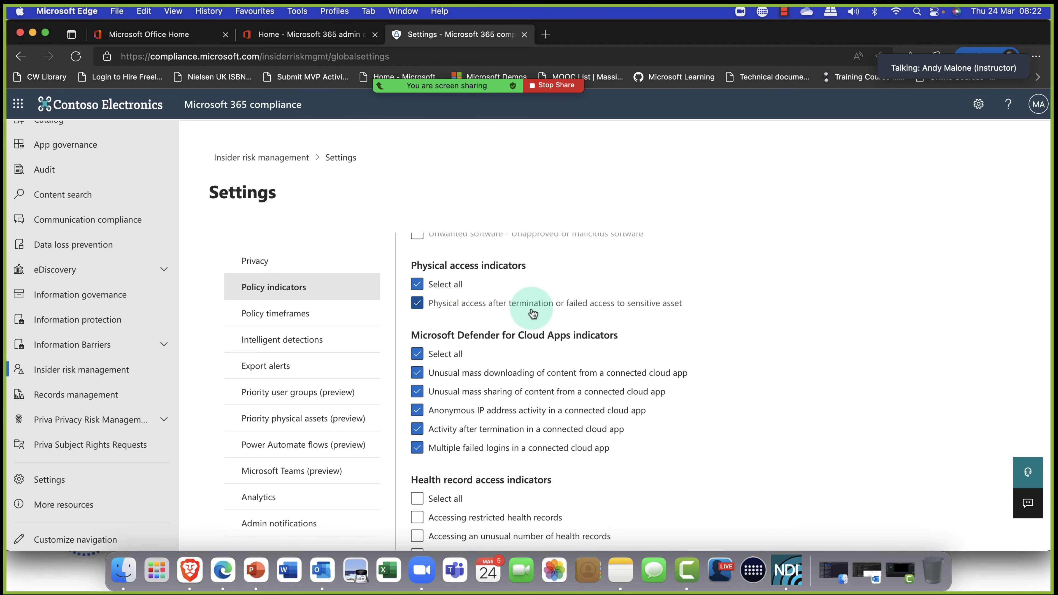
{"action": "scroll", "coordinate": [534, 313], "scroll_direction": "down", "scroll_amount": 3}
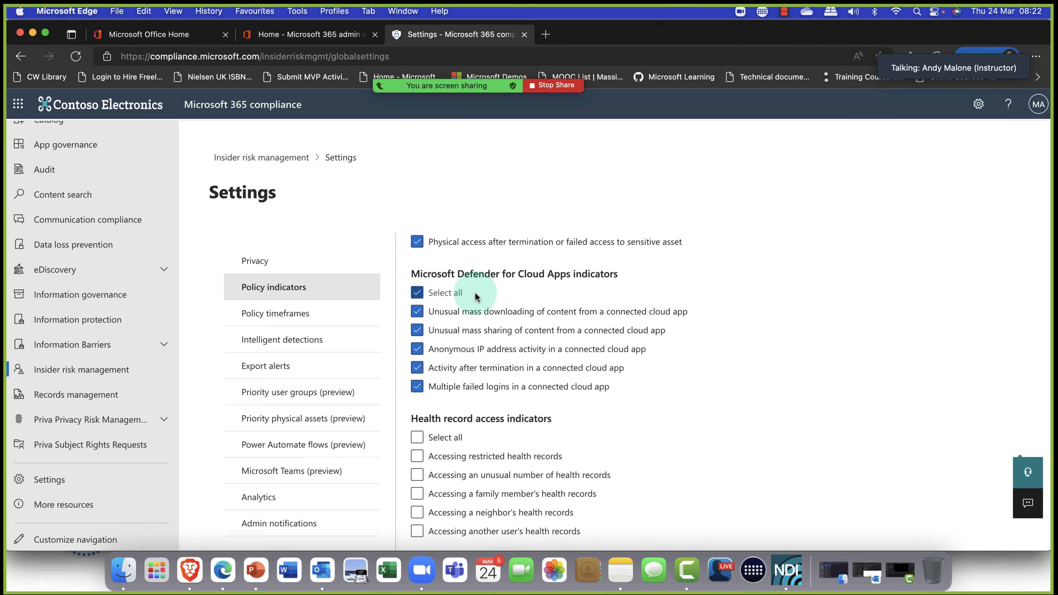
{"action": "scroll", "coordinate": [475, 294], "scroll_direction": "up", "scroll_amount": 1}
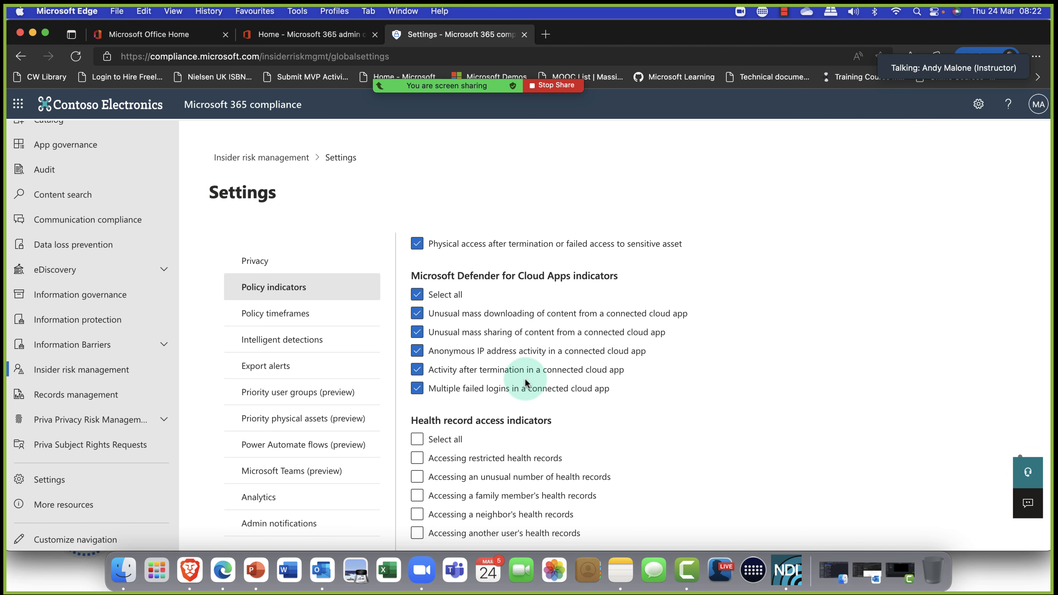
{"action": "scroll", "coordinate": [525, 378], "scroll_direction": "down", "scroll_amount": 3}
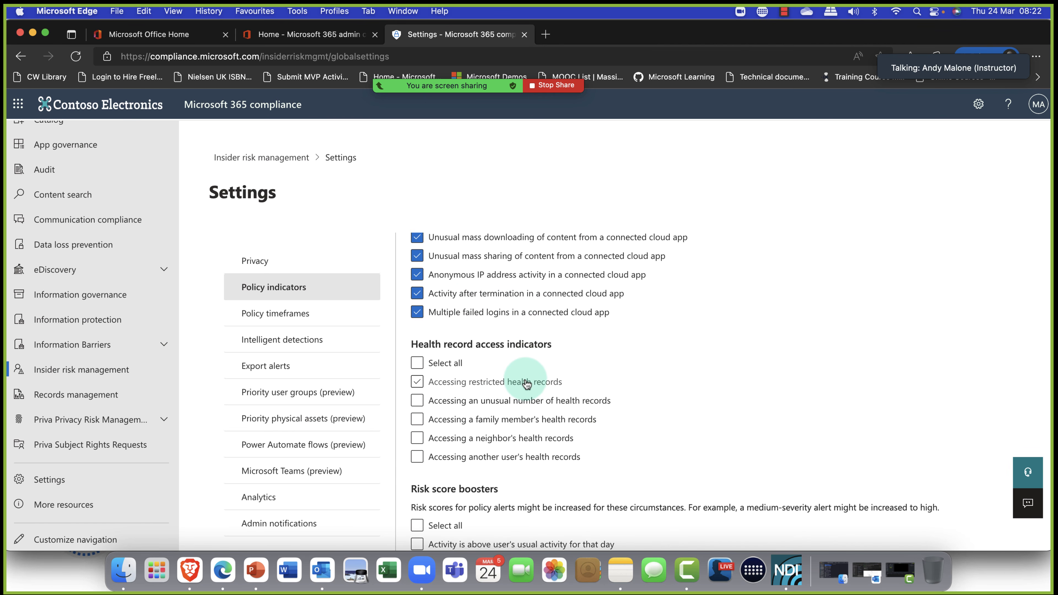
{"action": "scroll", "coordinate": [525, 380], "scroll_direction": "down", "scroll_amount": 3}
Enable both risk score boosters and save the policy indicator settings.
{"action": "left_click", "coordinate": [419, 333]}
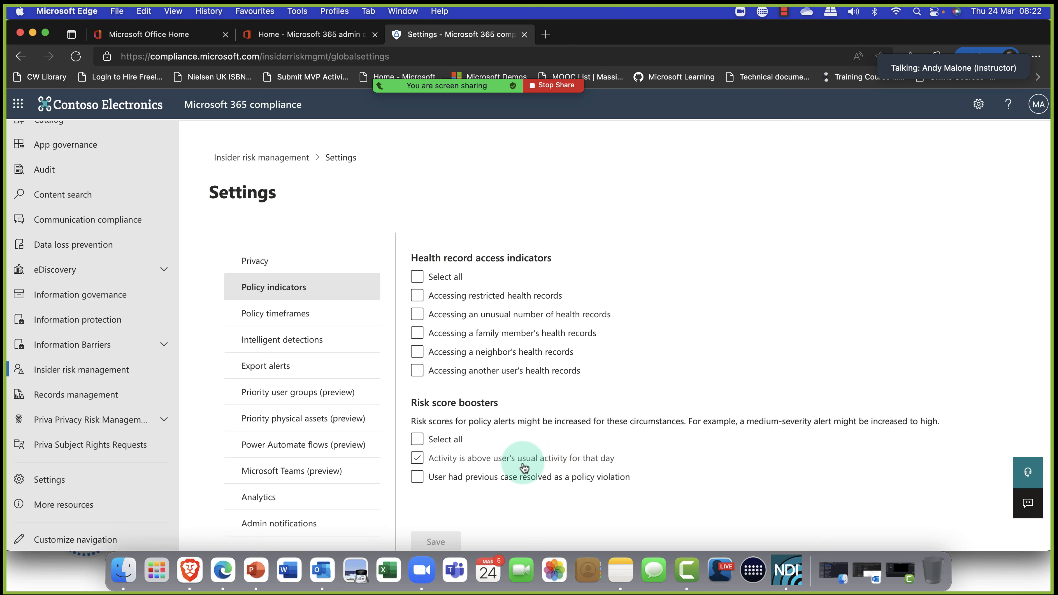
{"action": "left_click", "coordinate": [513, 463]}
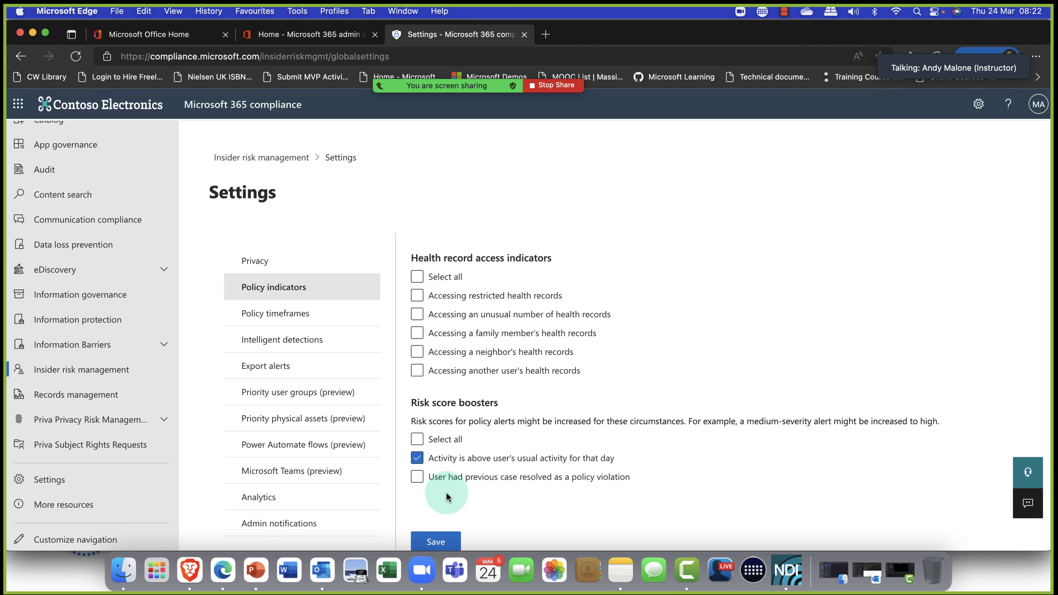
{"action": "left_click", "coordinate": [458, 479]}
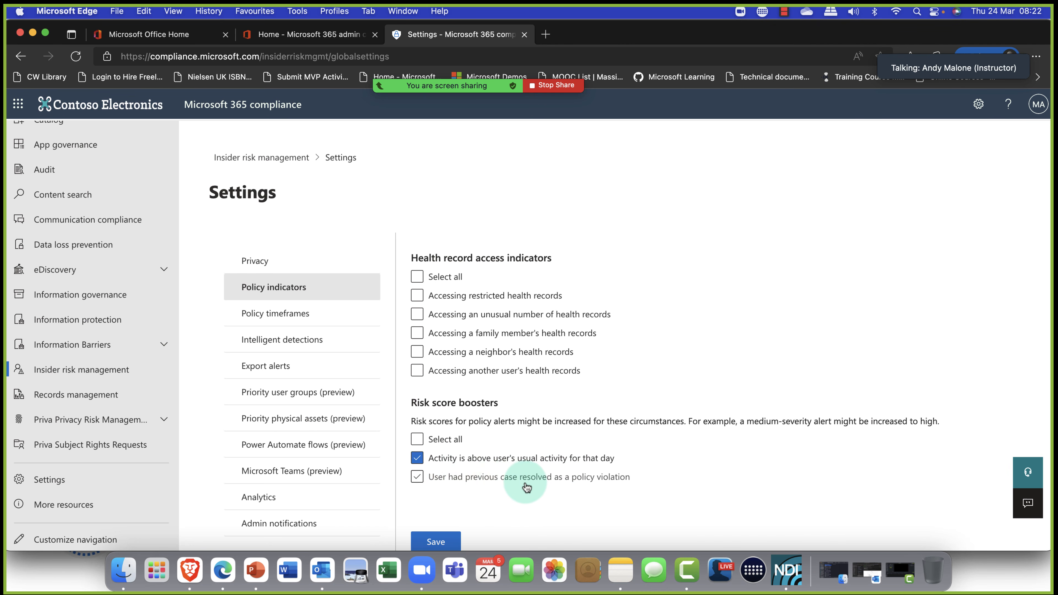
{"action": "left_click", "coordinate": [550, 484]}
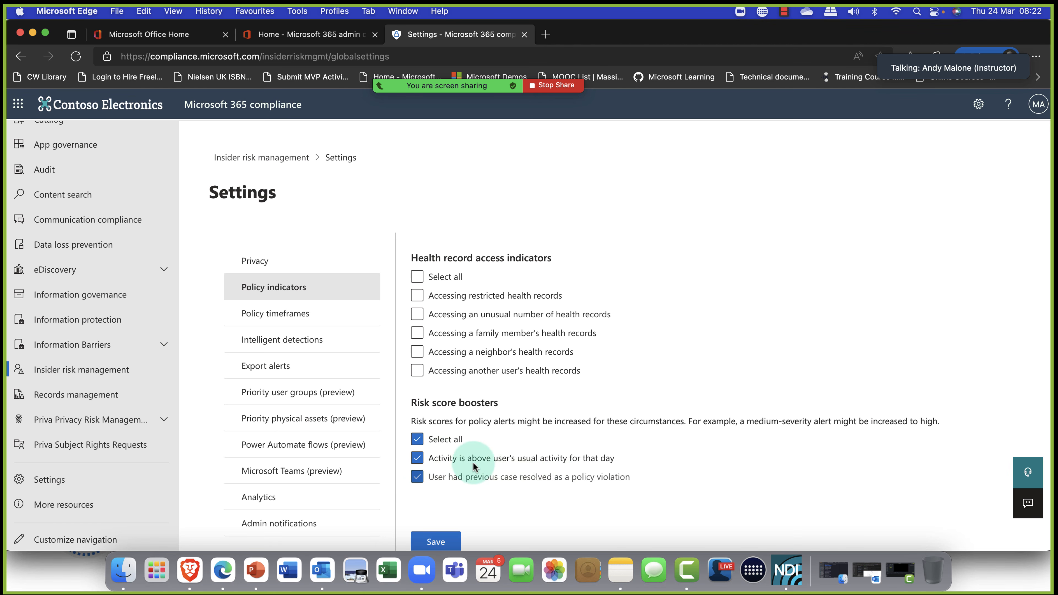
{"action": "left_click", "coordinate": [429, 541]}
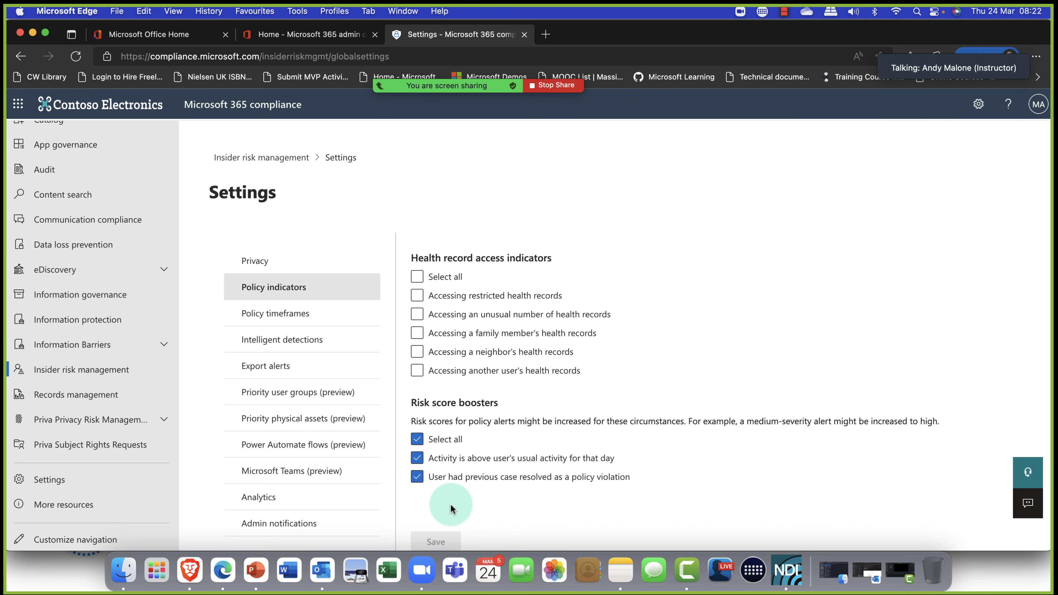
{"action": "left_click", "coordinate": [290, 315]}
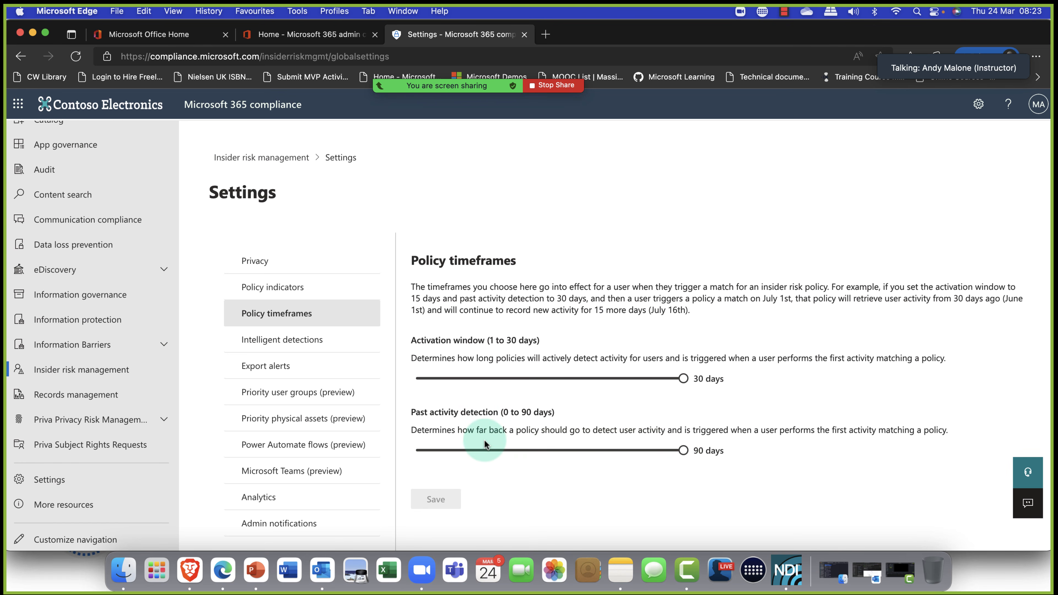
Look through the Intelligent detections settings, including the file type exclusions field.
{"action": "left_click", "coordinate": [299, 344]}
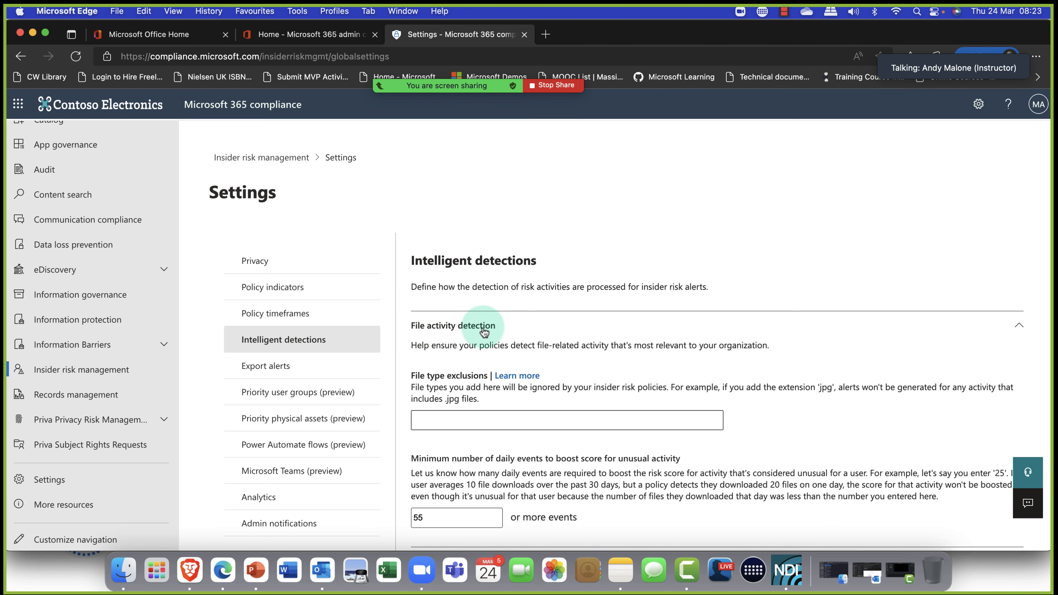
{"action": "scroll", "coordinate": [485, 331], "scroll_direction": "down", "scroll_amount": 3}
{"action": "scroll", "coordinate": [483, 329], "scroll_direction": "down", "scroll_amount": 1}
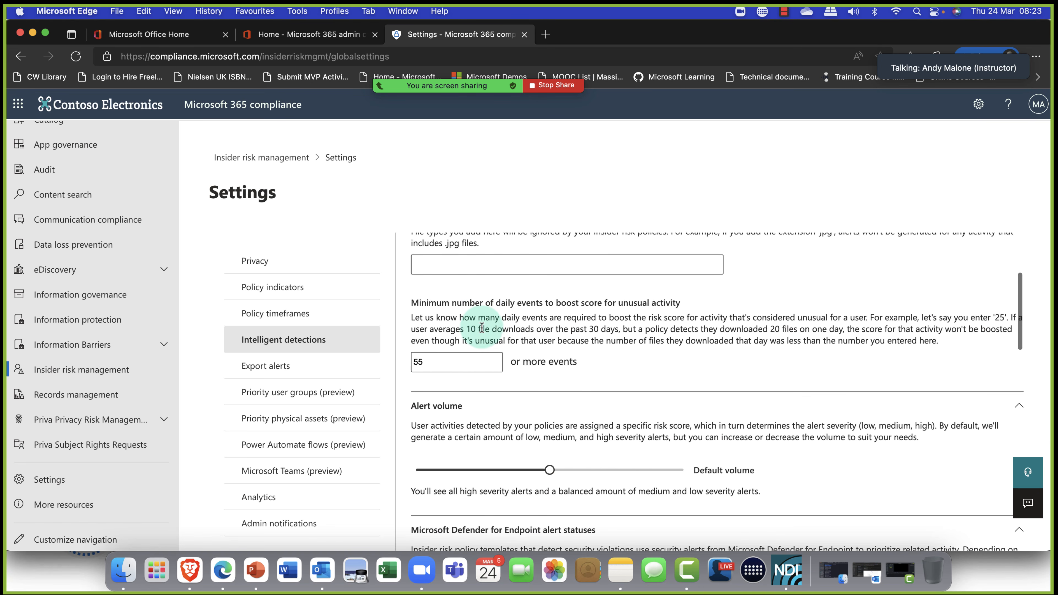
{"action": "scroll", "coordinate": [481, 328], "scroll_direction": "up", "scroll_amount": 1}
{"action": "scroll", "coordinate": [480, 327], "scroll_direction": "up", "scroll_amount": 2}
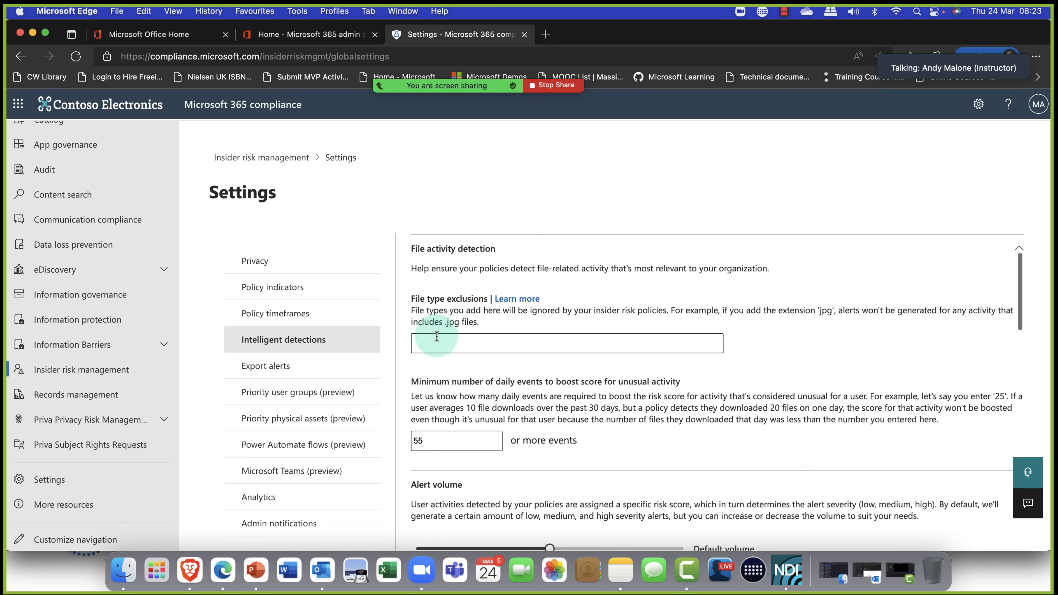
{"action": "left_click", "coordinate": [519, 342]}
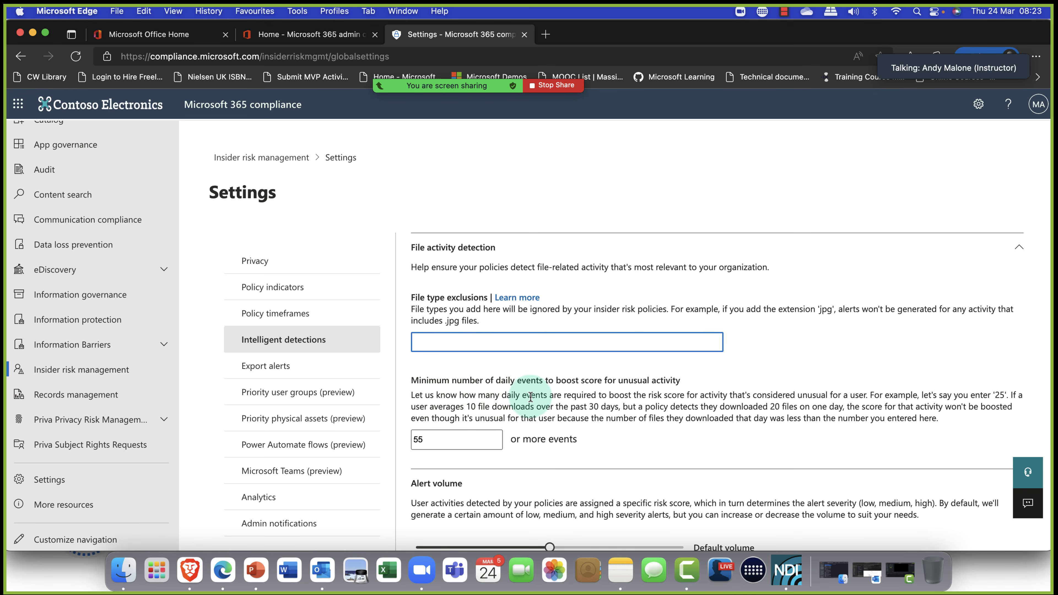
{"action": "scroll", "coordinate": [530, 397], "scroll_direction": "down", "scroll_amount": 3}
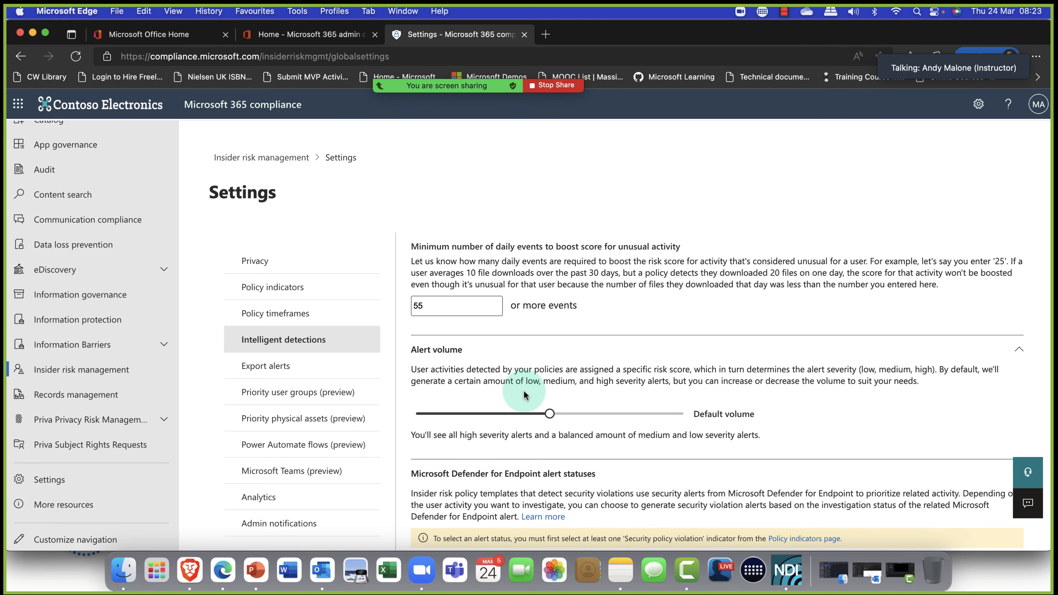
{"action": "scroll", "coordinate": [524, 394], "scroll_direction": "down", "scroll_amount": 3}
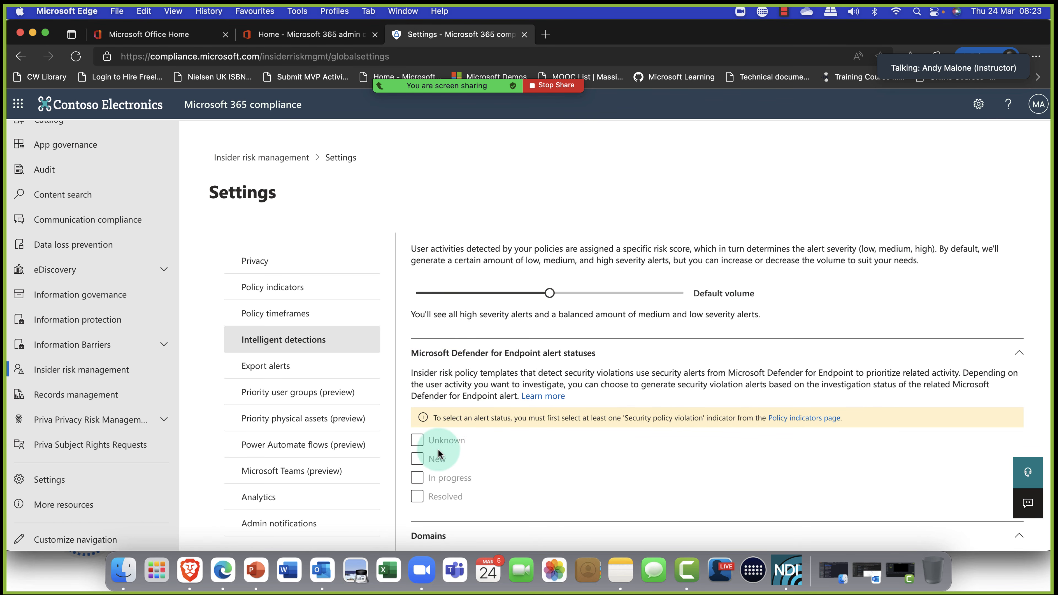
{"action": "scroll", "coordinate": [478, 445], "scroll_direction": "down", "scroll_amount": 3}
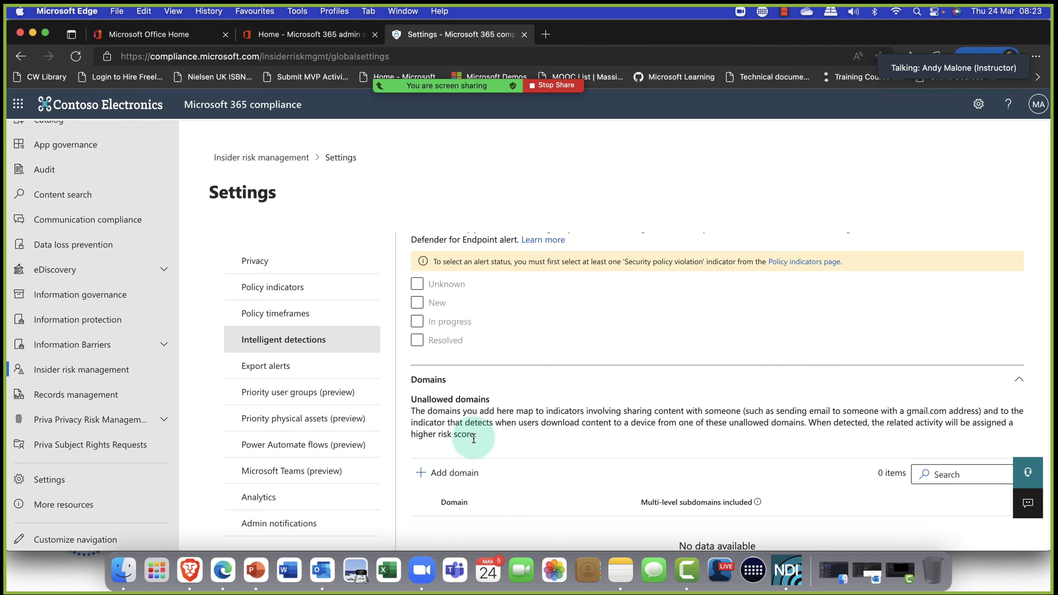
{"action": "scroll", "coordinate": [472, 440], "scroll_direction": "down", "scroll_amount": 2}
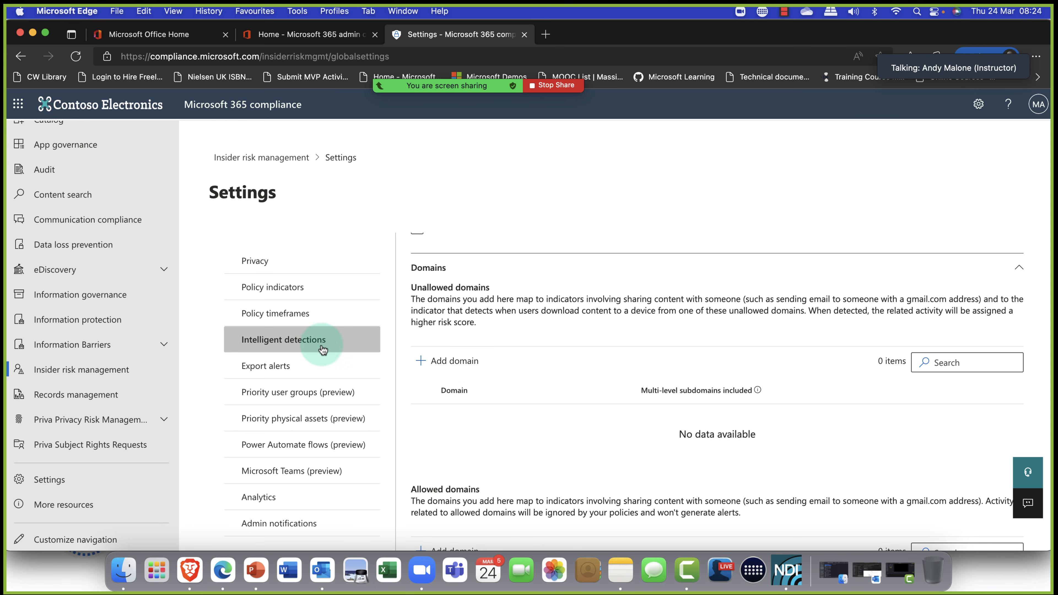
View Export alerts, then open and close the Add priority physical assets panel without adding any.
{"action": "left_click", "coordinate": [266, 367]}
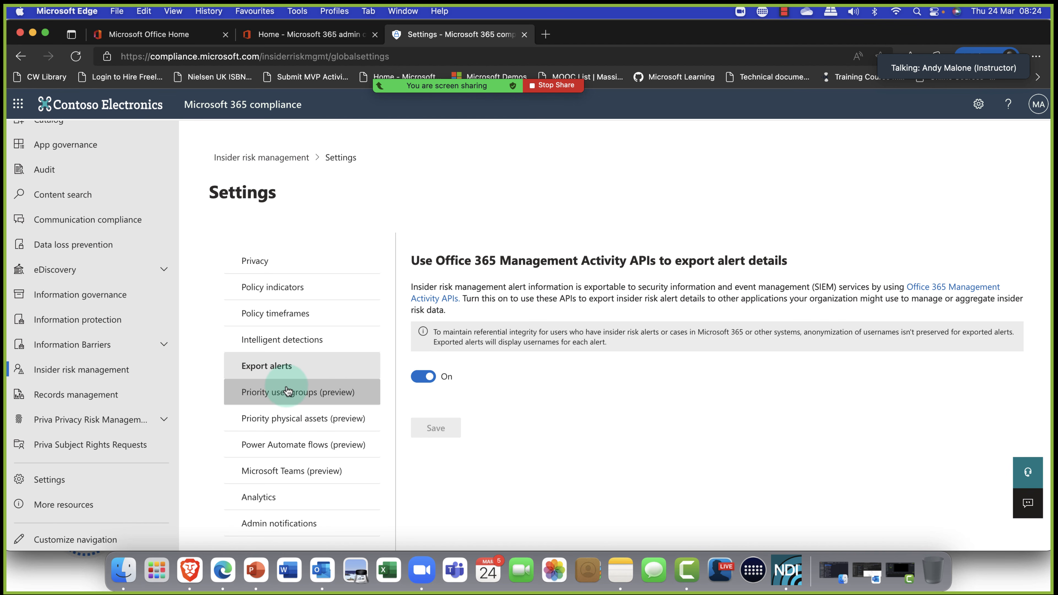
{"action": "left_click", "coordinate": [280, 432]}
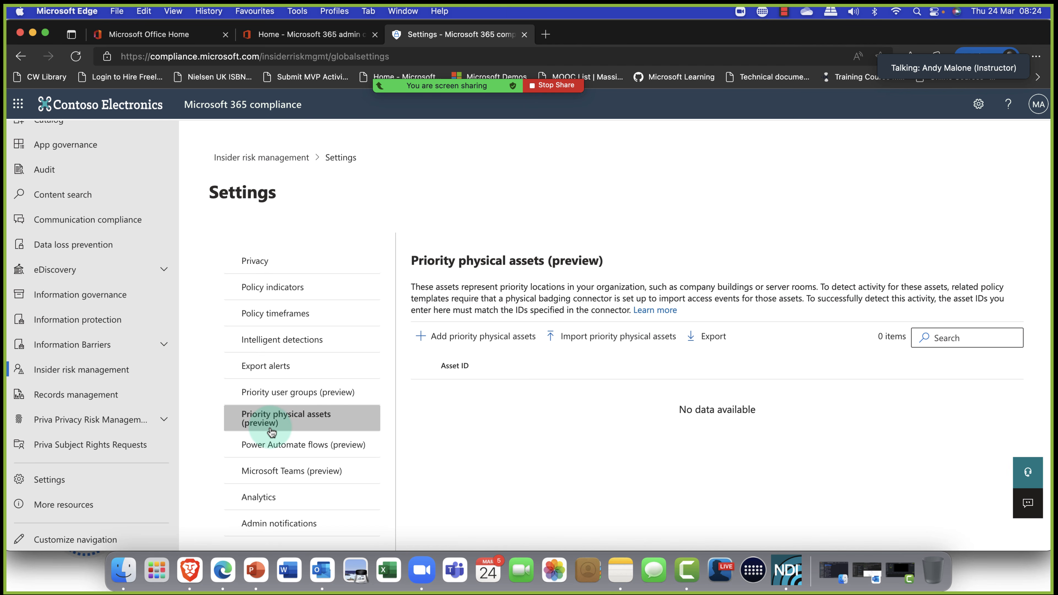
{"action": "left_click", "coordinate": [501, 341]}
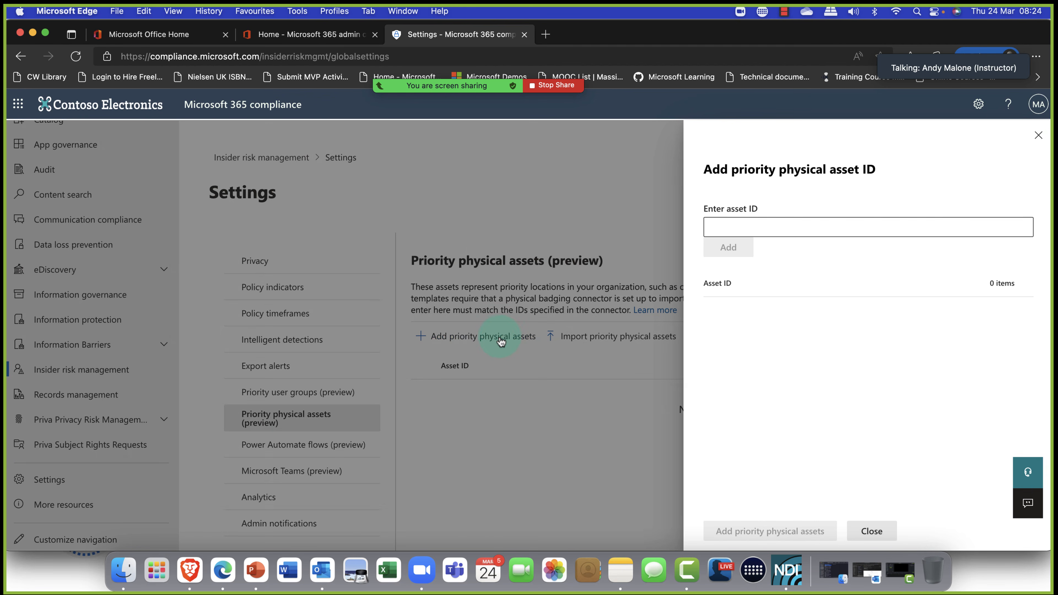
{"action": "left_click", "coordinate": [796, 225]}
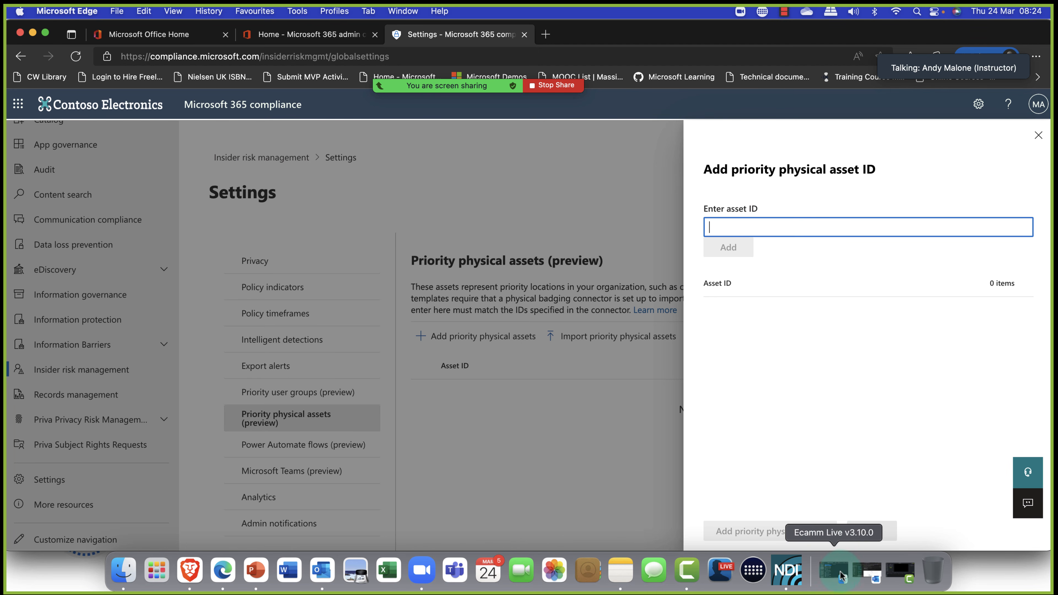
{"action": "left_click", "coordinate": [869, 533]}
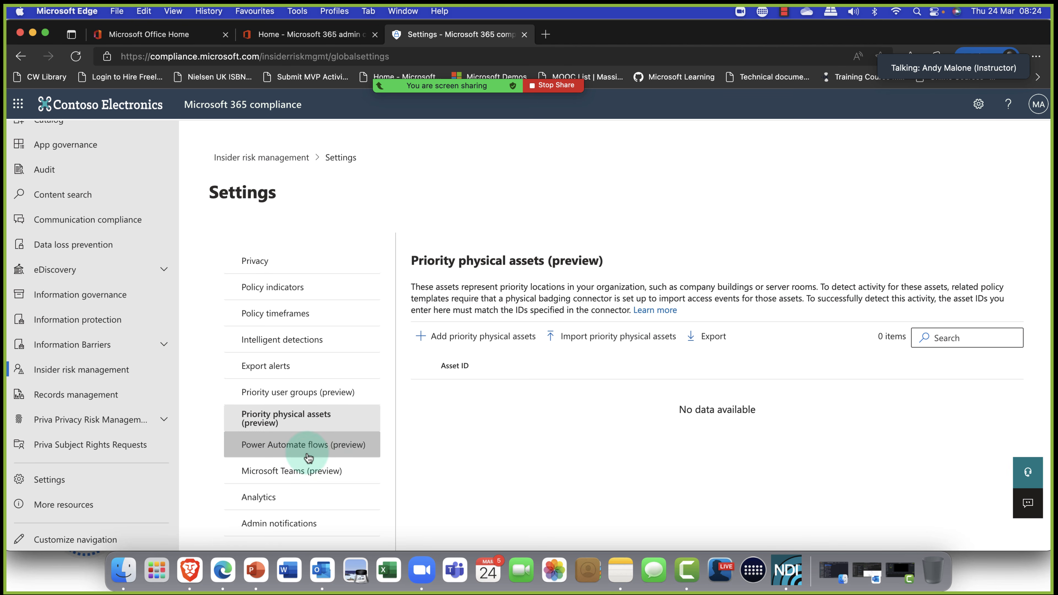
Review the Power Automate flows, Microsoft Teams, Analytics and Admin notifications settings, then return to the overview.
{"action": "left_click", "coordinate": [321, 452]}
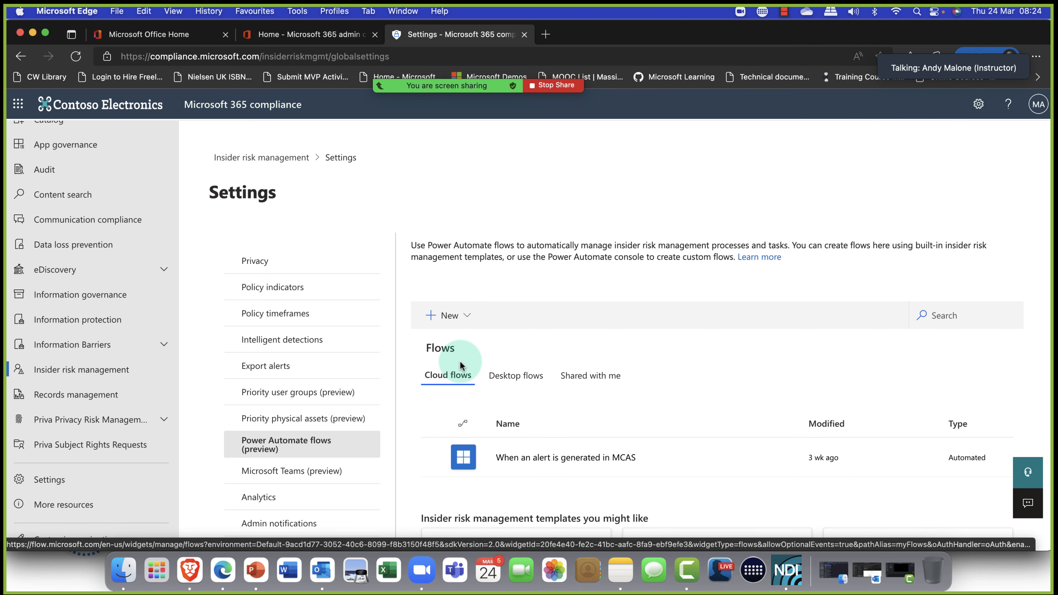
{"action": "scroll", "coordinate": [462, 367], "scroll_direction": "down", "scroll_amount": 2}
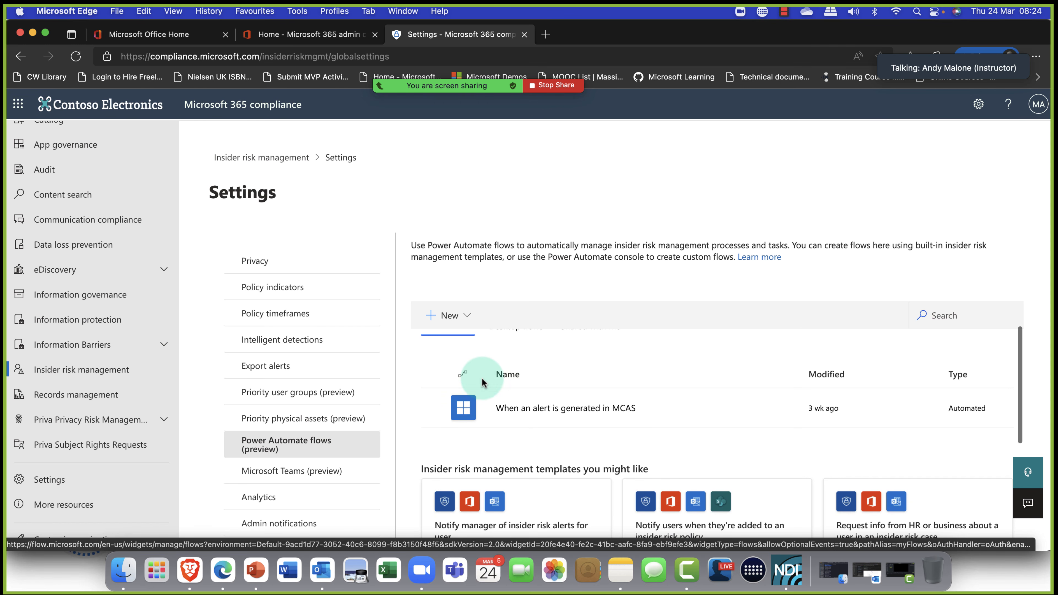
{"action": "scroll", "coordinate": [532, 416], "scroll_direction": "down", "scroll_amount": 4}
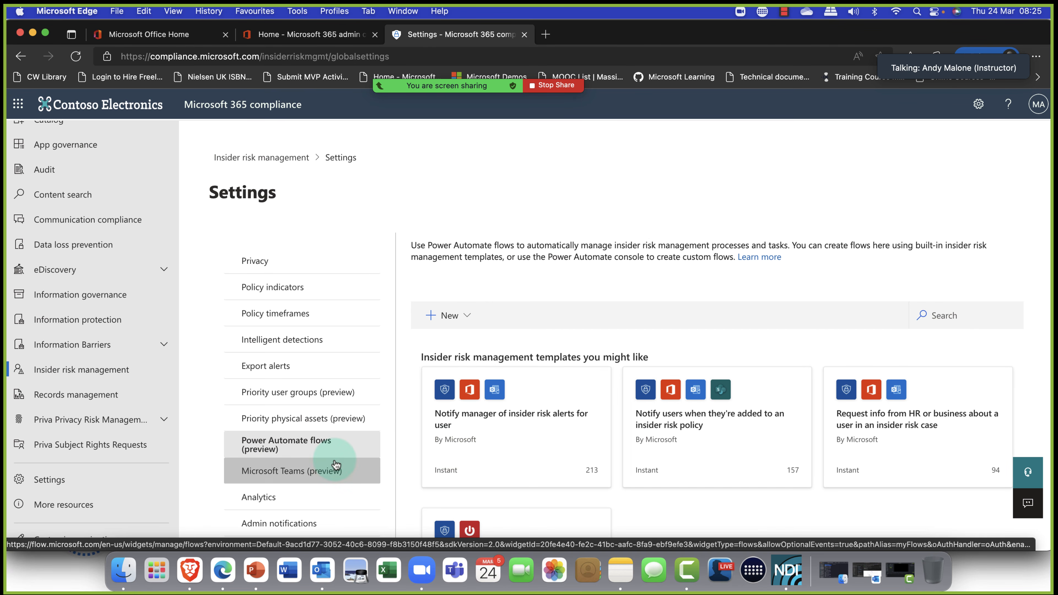
{"action": "left_click", "coordinate": [304, 471]}
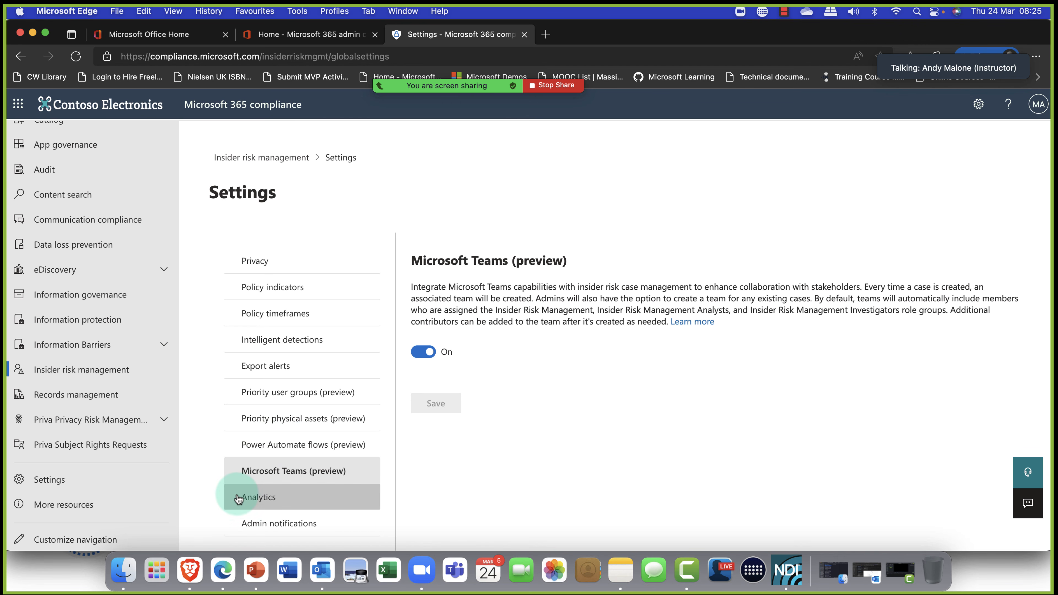
{"action": "left_click", "coordinate": [250, 498]}
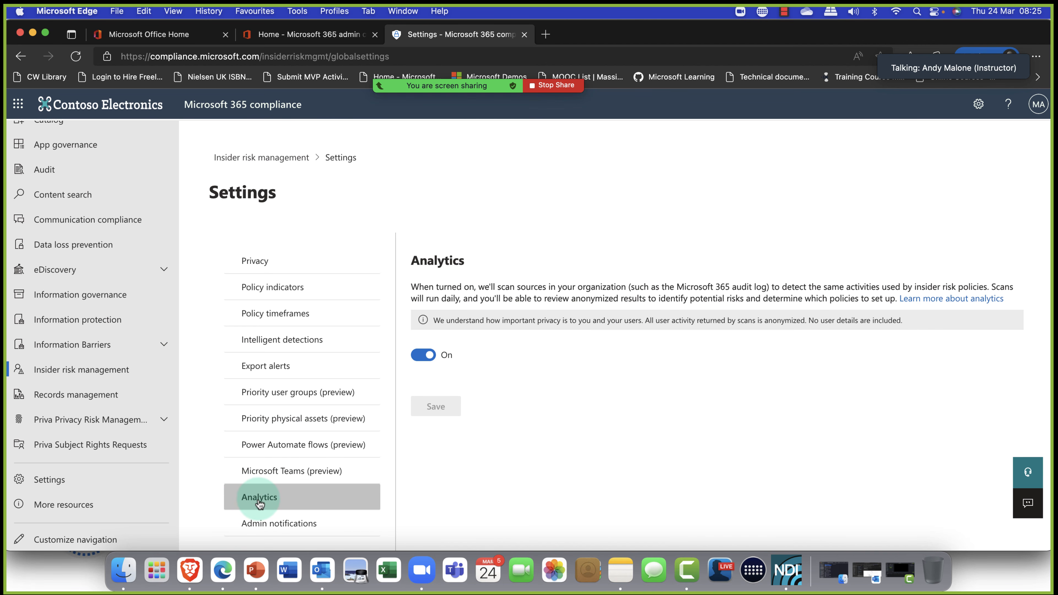
{"action": "left_click", "coordinate": [288, 524]}
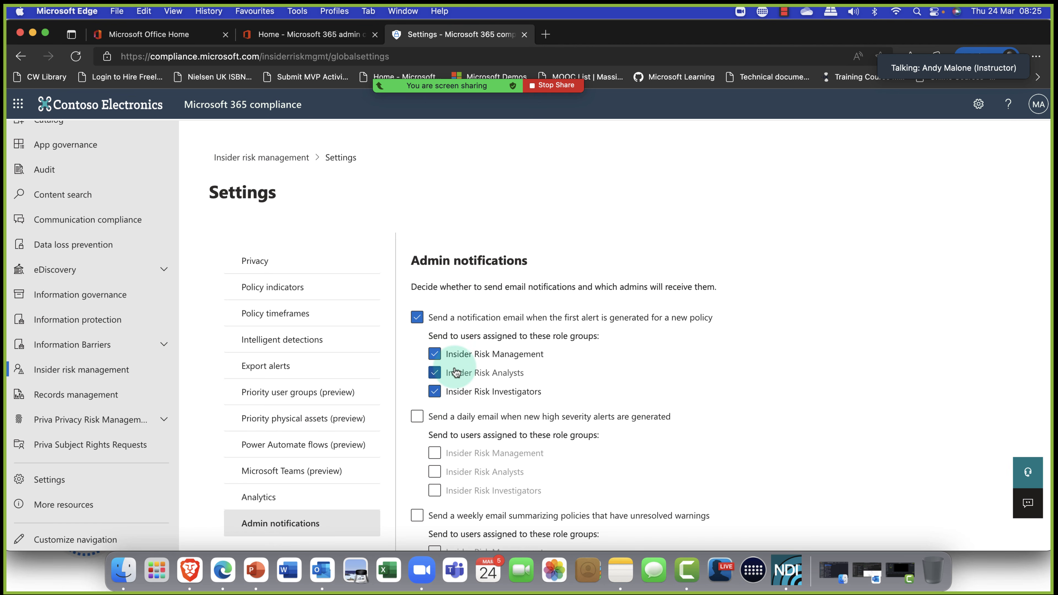
{"action": "scroll", "coordinate": [454, 367], "scroll_direction": "down", "scroll_amount": 3}
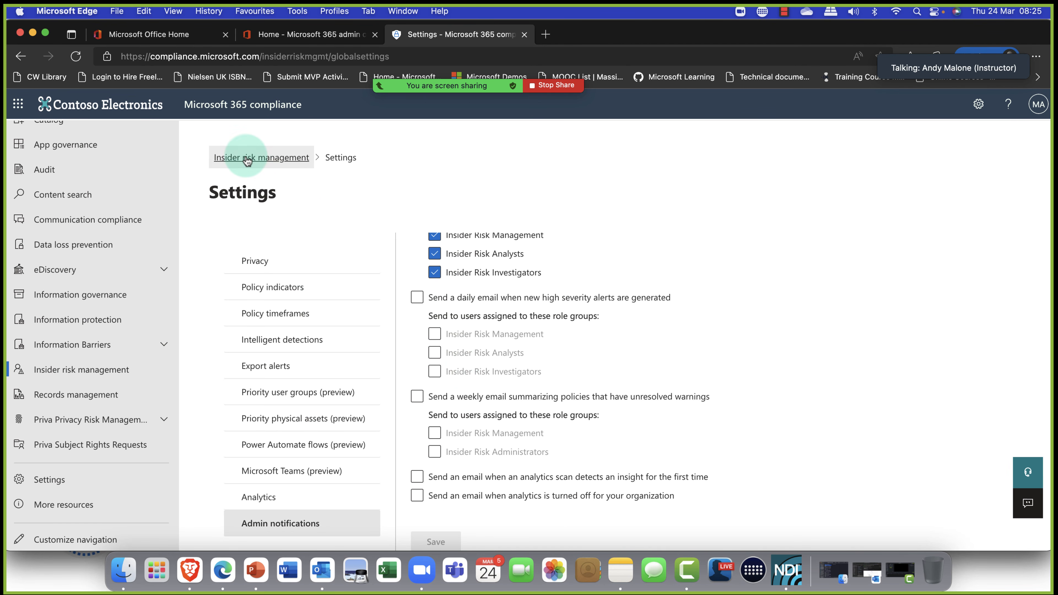
{"action": "left_click", "coordinate": [260, 157]}
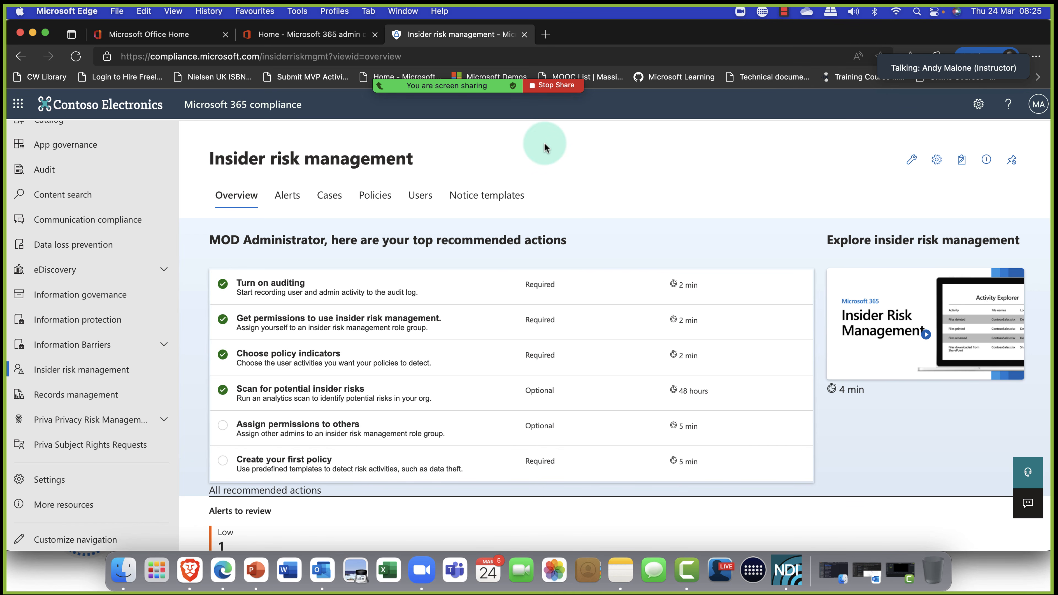
Start a new policy from the Policies page.
{"action": "left_click", "coordinate": [375, 204]}
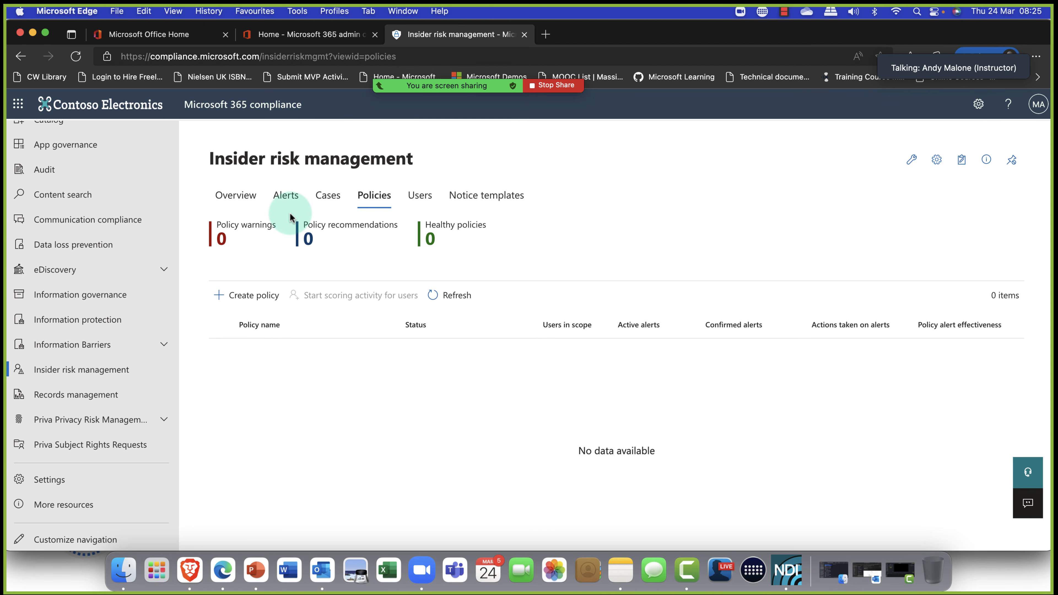
{"action": "left_click", "coordinate": [222, 290]}
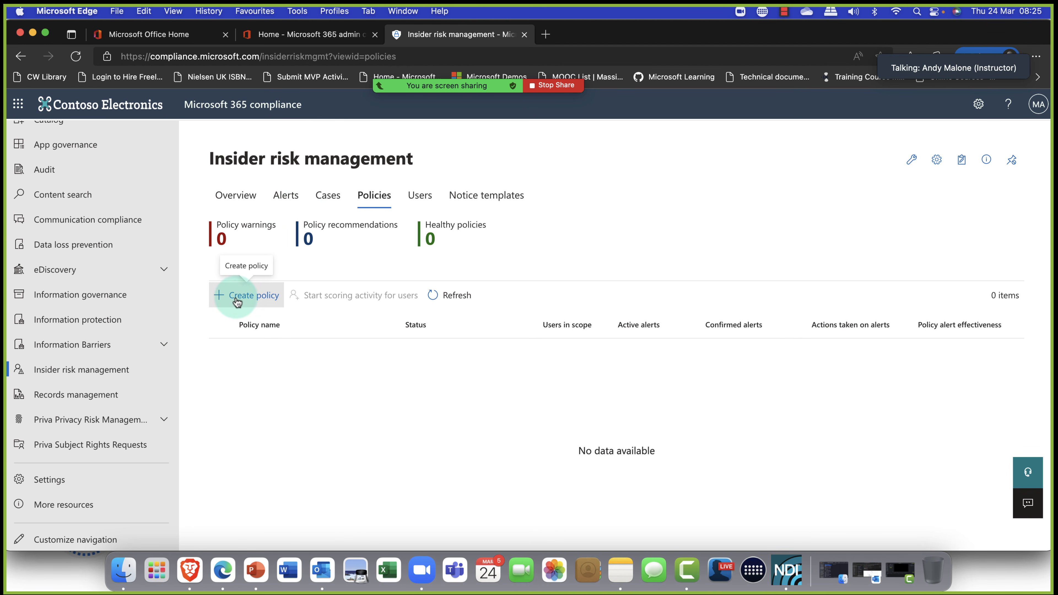
{"action": "left_click", "coordinate": [225, 294]}
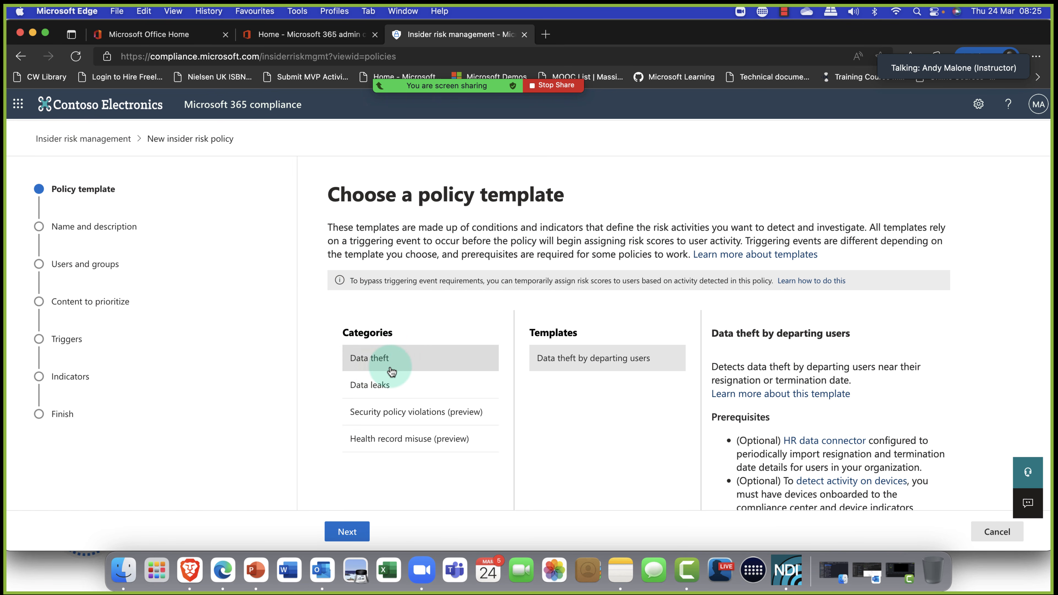
Browse the Data leaks, security violation and health record templates, then choose Data theft by departing users.
{"action": "left_click", "coordinate": [372, 386]}
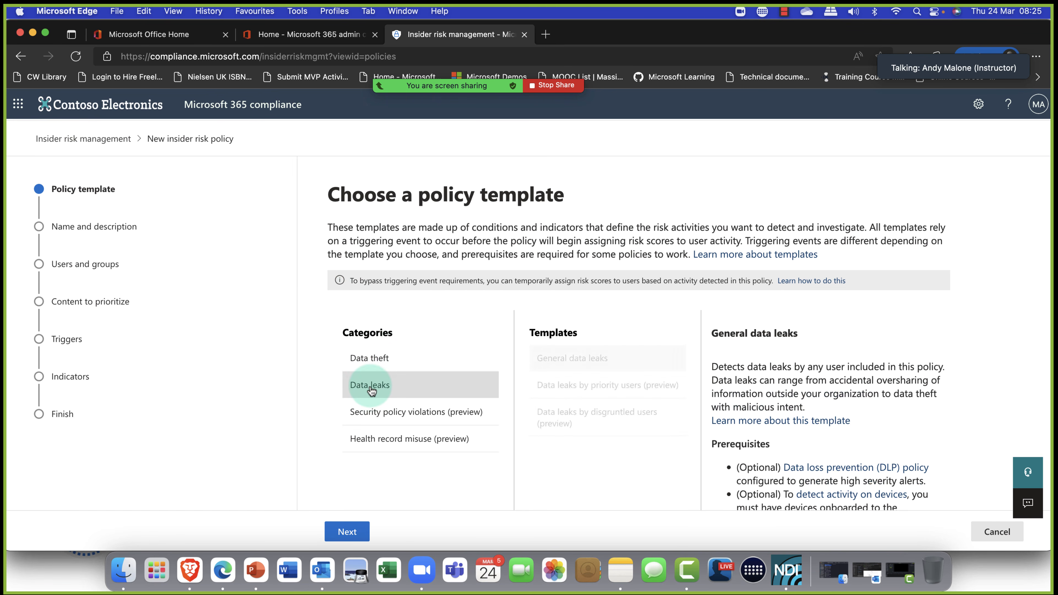
{"action": "left_click", "coordinate": [419, 418]}
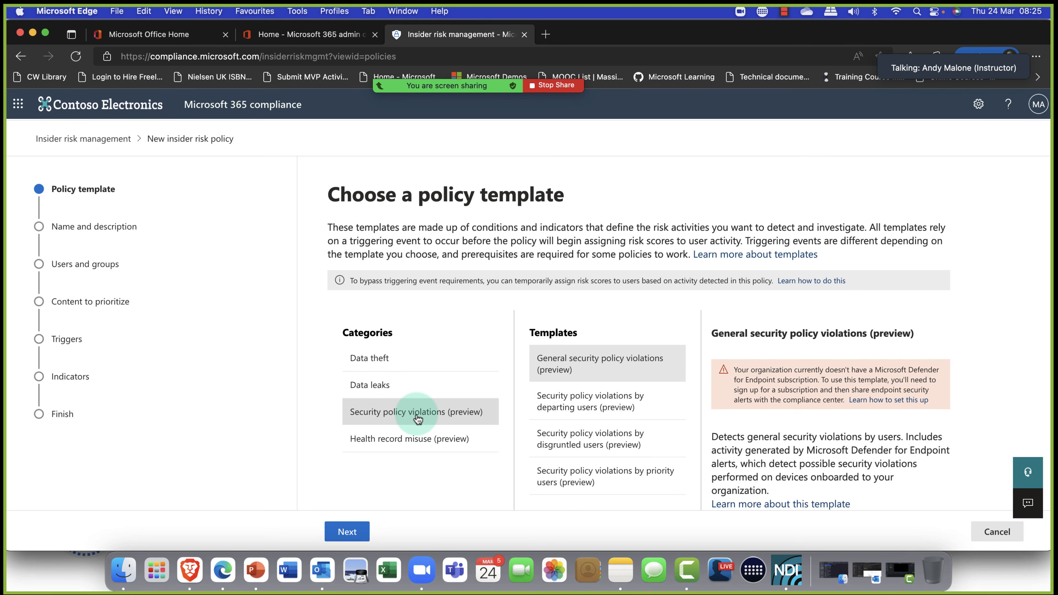
{"action": "left_click", "coordinate": [424, 437]}
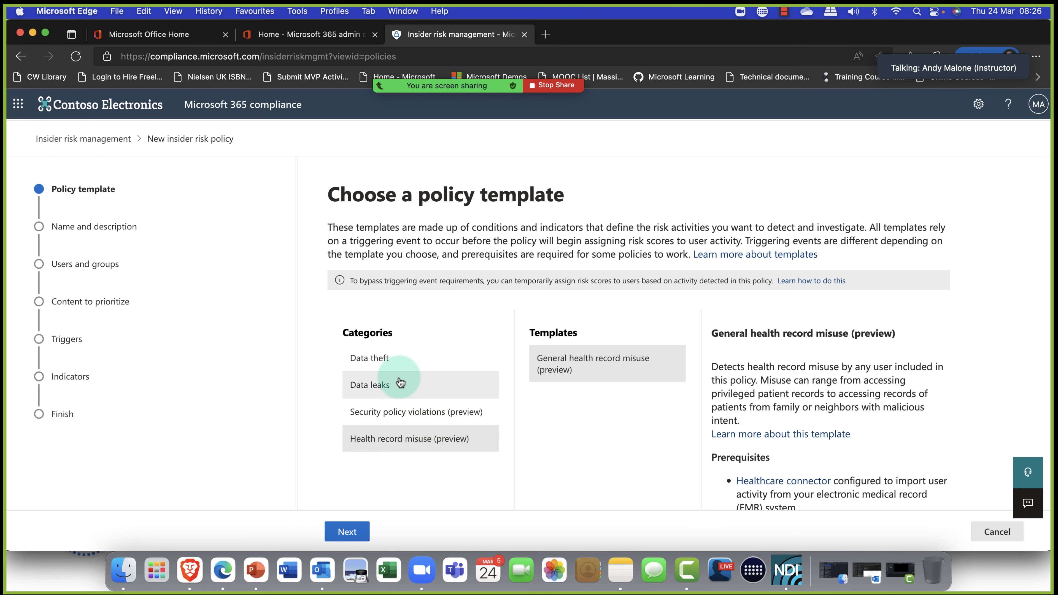
{"action": "left_click", "coordinate": [390, 361]}
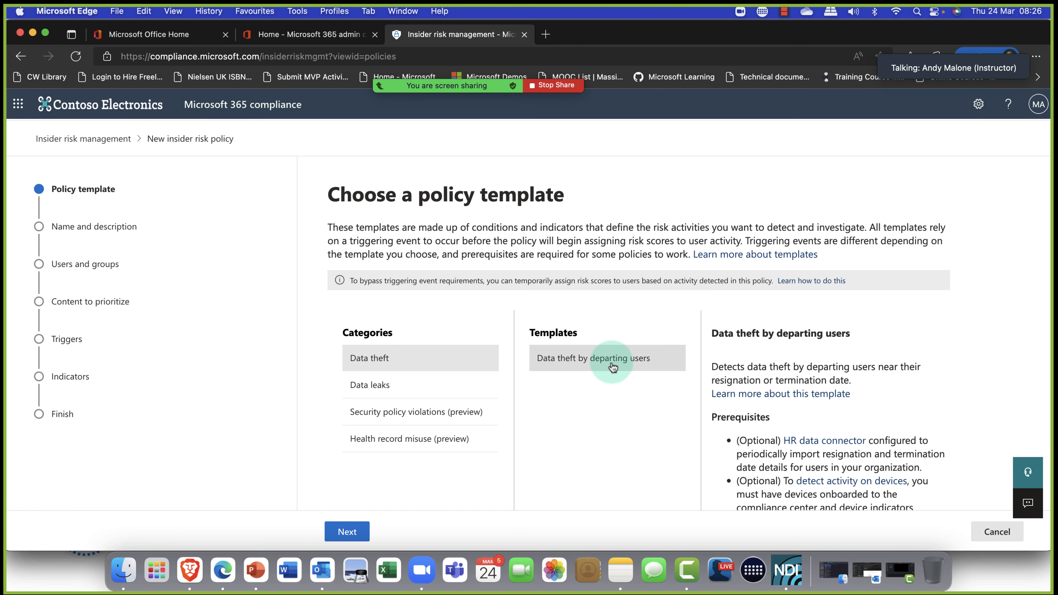
{"action": "left_click", "coordinate": [354, 532]}
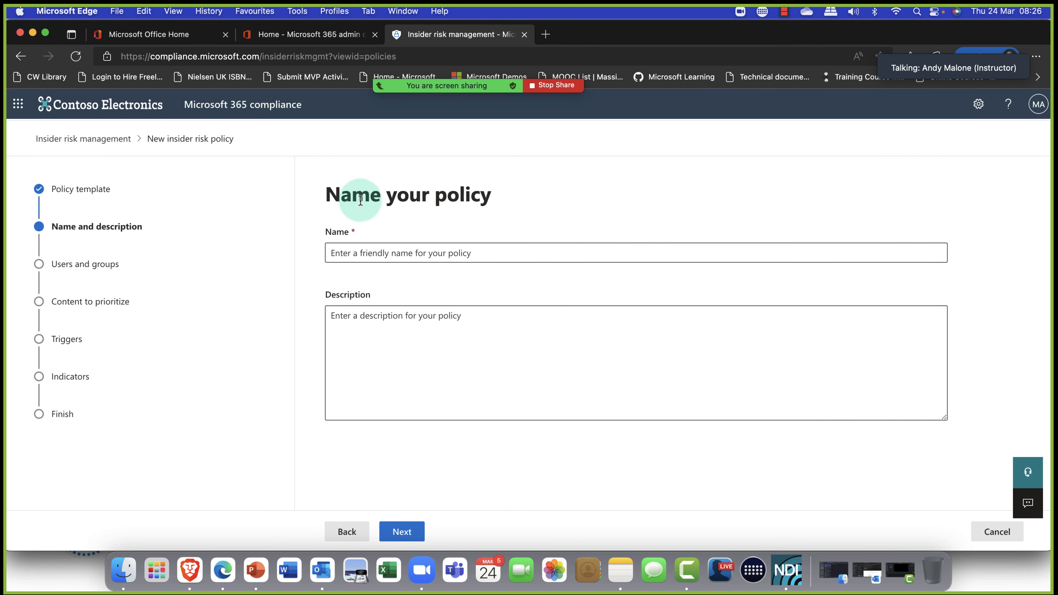
Name the policy 'Oslo Leavers Policy' and continue to users and groups.
{"action": "left_click", "coordinate": [464, 252]}
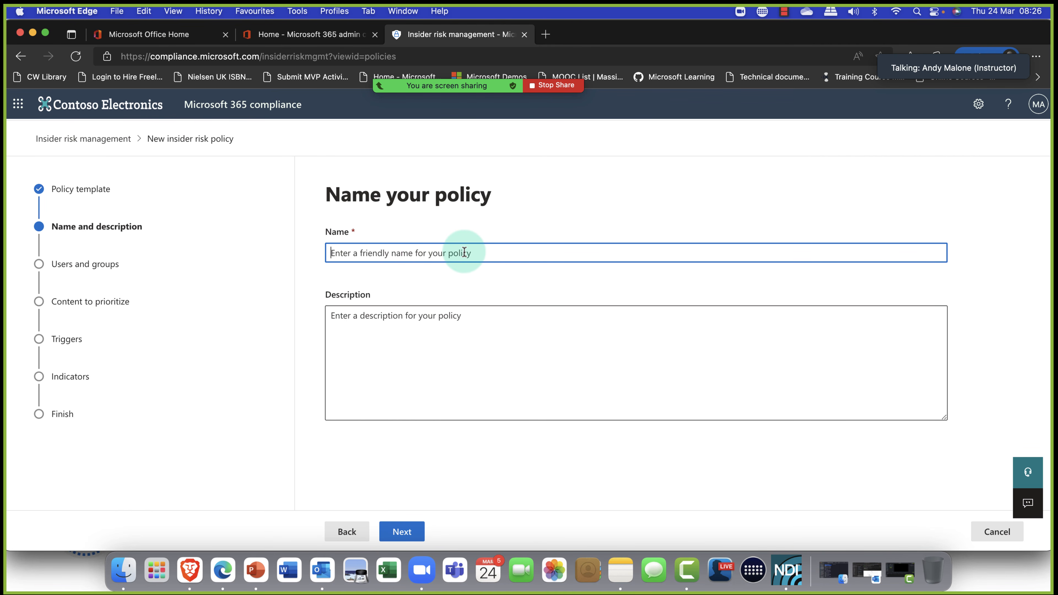
{"action": "type", "text": "O"}
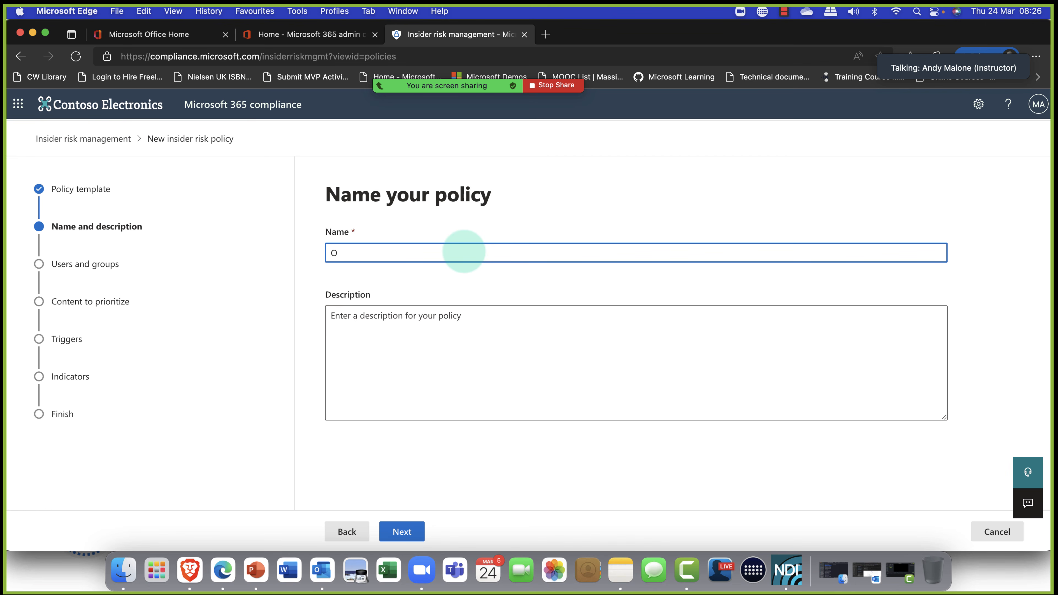
{"action": "type", "text": "so"}
{"action": "type", "text": "slo Leav"}
{"action": "type", "text": "er"}
{"action": "type", "text": "s Policy"}
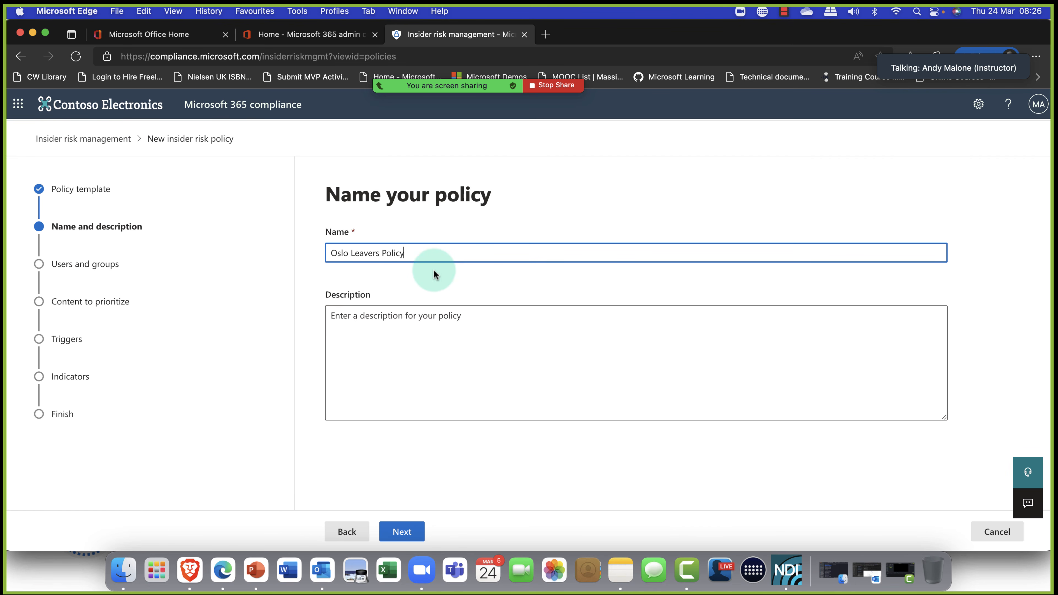
{"action": "left_click", "coordinate": [402, 533]}
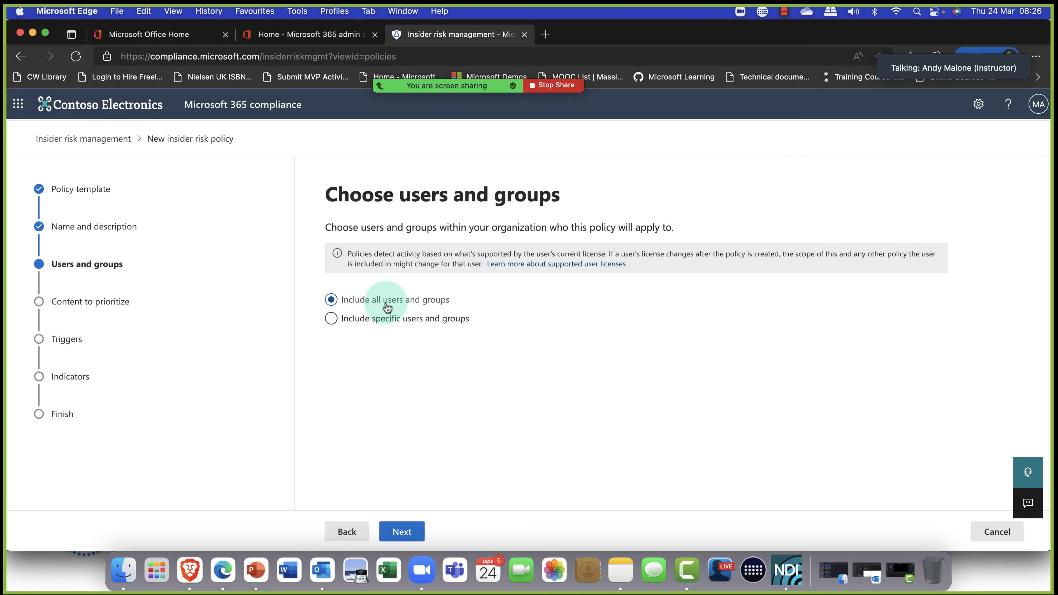
Choose Include specific users and groups, search the user list for 'oslo', then close it without adding anyone.
{"action": "left_click", "coordinate": [374, 318]}
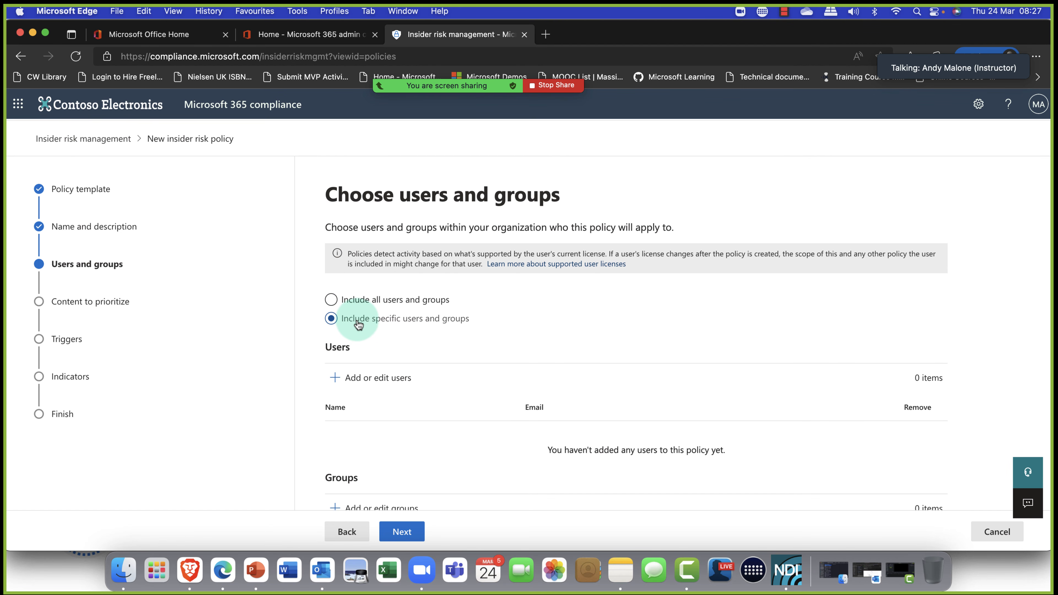
{"action": "left_click", "coordinate": [372, 380]}
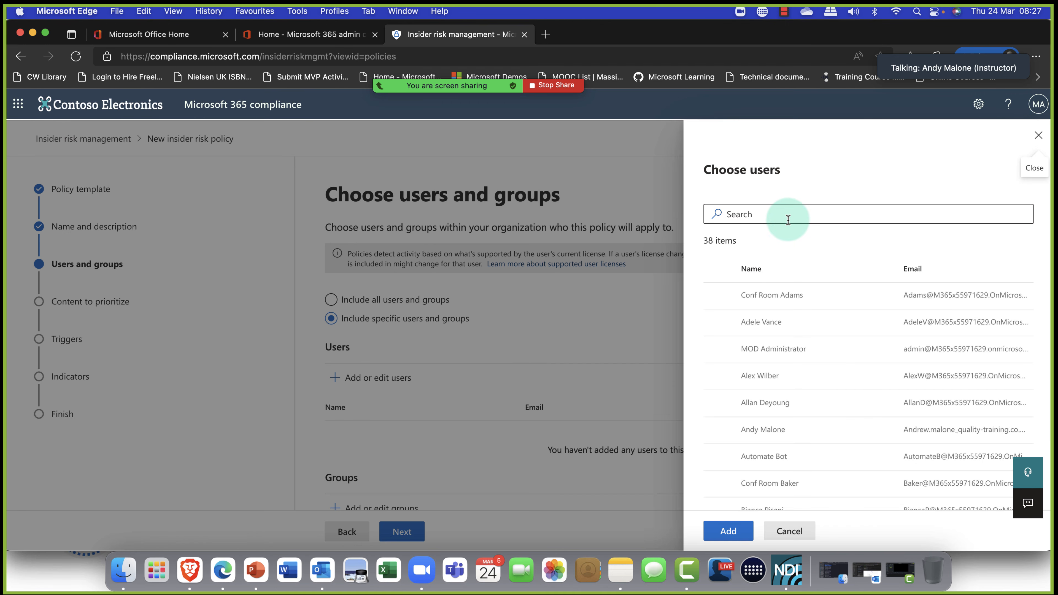
{"action": "left_click", "coordinate": [788, 220]}
{"action": "type", "text": "oslo"}
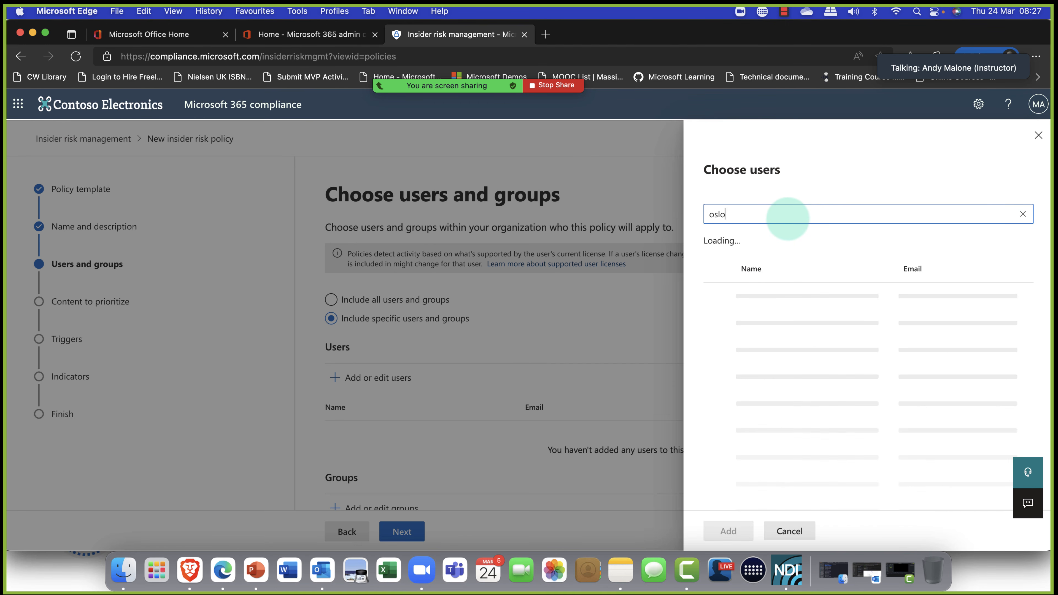
{"action": "left_click_drag", "start_coordinate": [788, 220], "coordinate": [658, 223]}
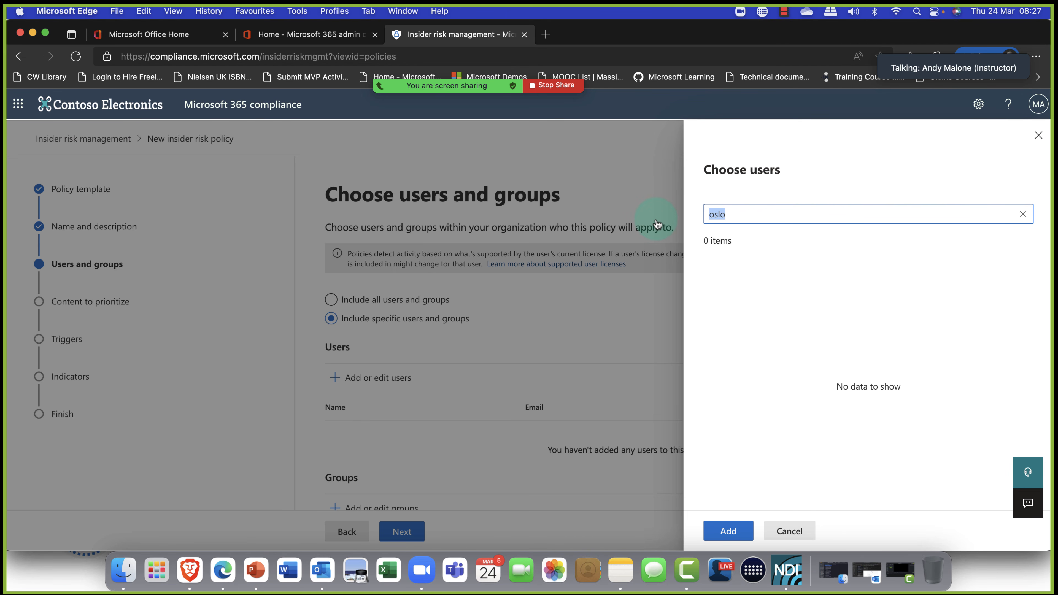
{"action": "key", "text": "BackSpace"}
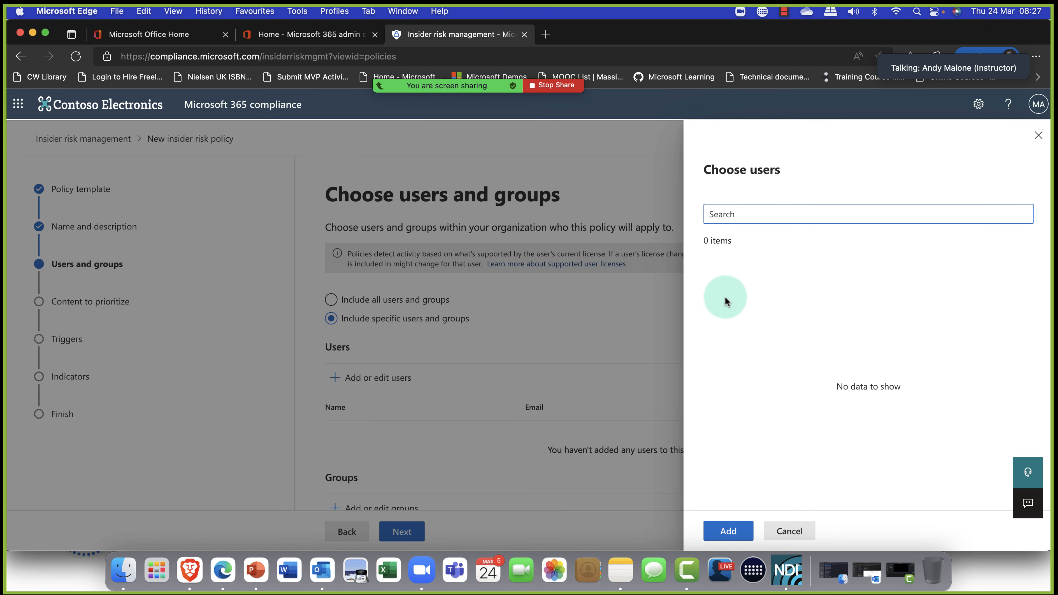
{"action": "left_click", "coordinate": [789, 532]}
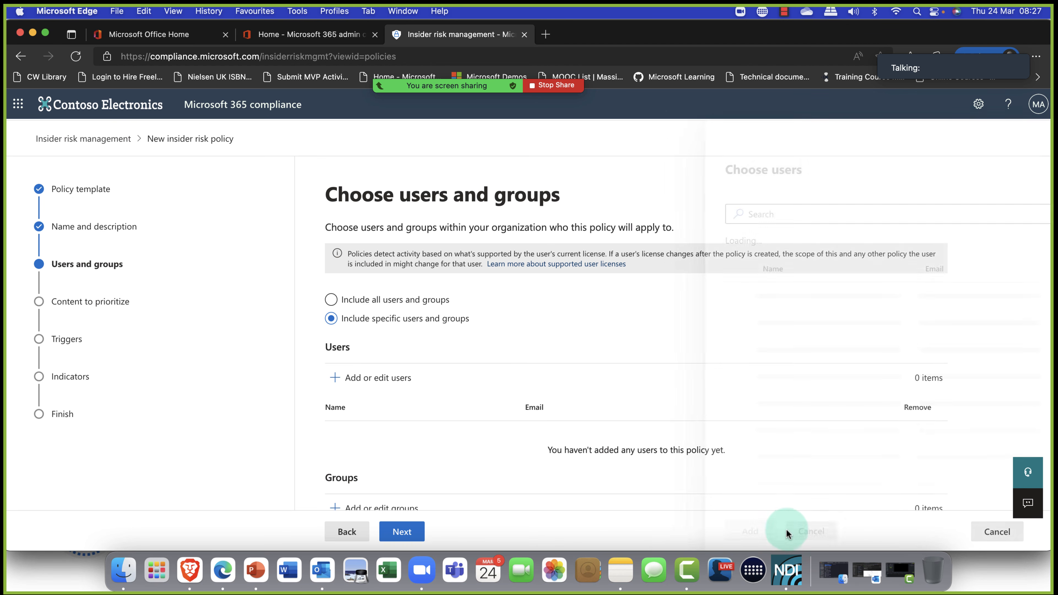
{"action": "scroll", "coordinate": [383, 397], "scroll_direction": "down", "scroll_amount": 3}
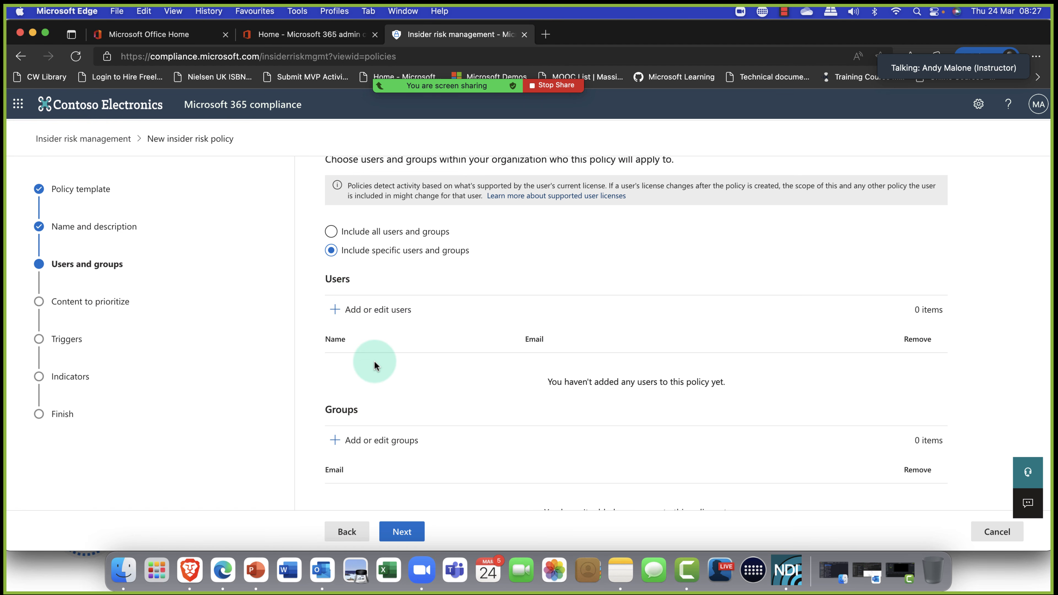
Search groups for 'oslo', add the OsloPersonnel group, and continue.
{"action": "left_click", "coordinate": [366, 436]}
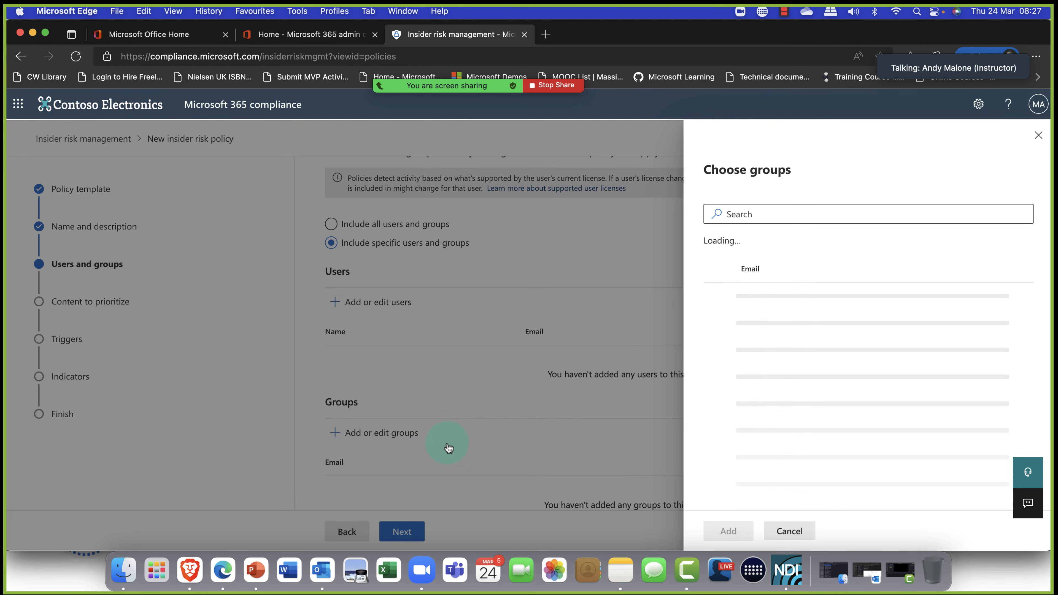
{"action": "left_click", "coordinate": [815, 217]}
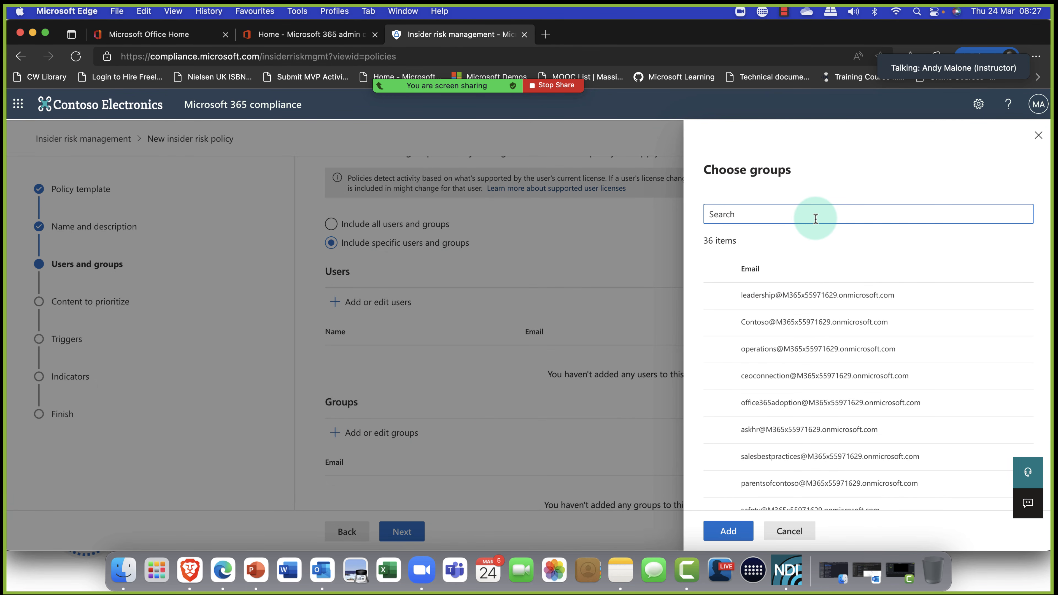
{"action": "type", "text": "oslo"}
{"action": "key", "text": "Return"}
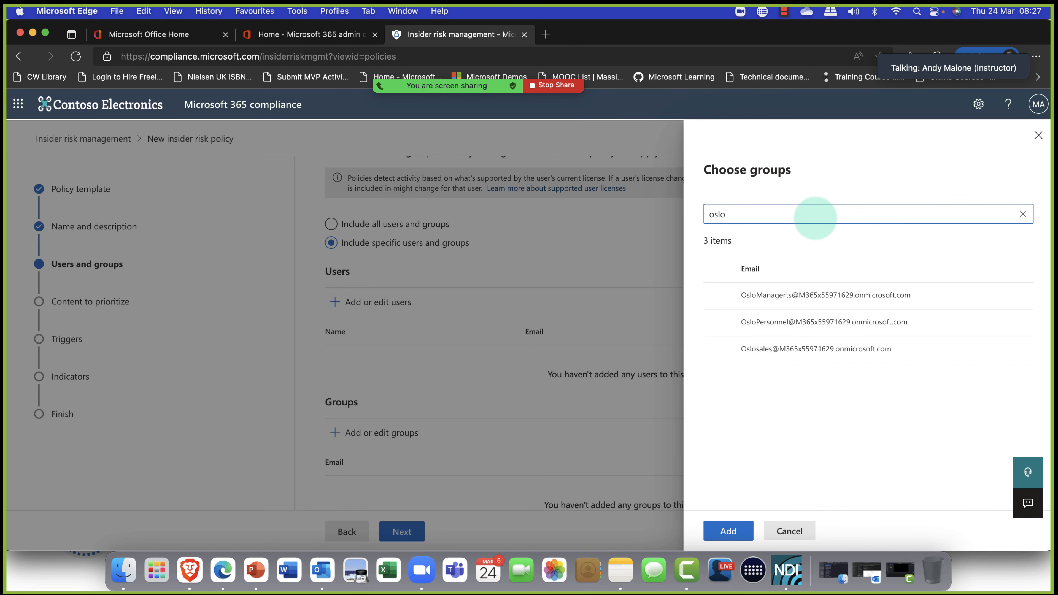
{"action": "left_click", "coordinate": [717, 323]}
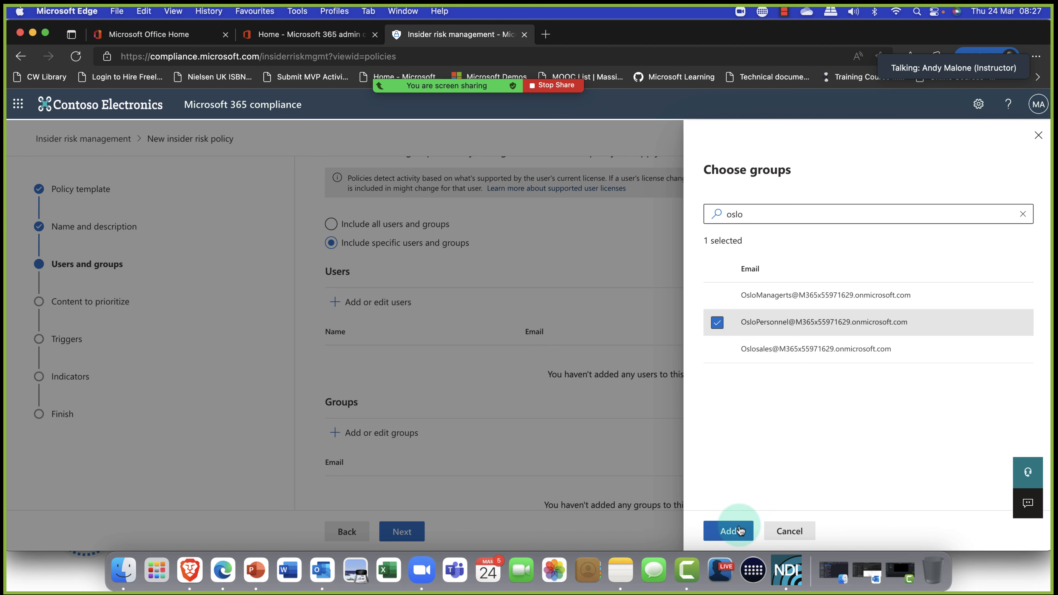
{"action": "left_click", "coordinate": [729, 532]}
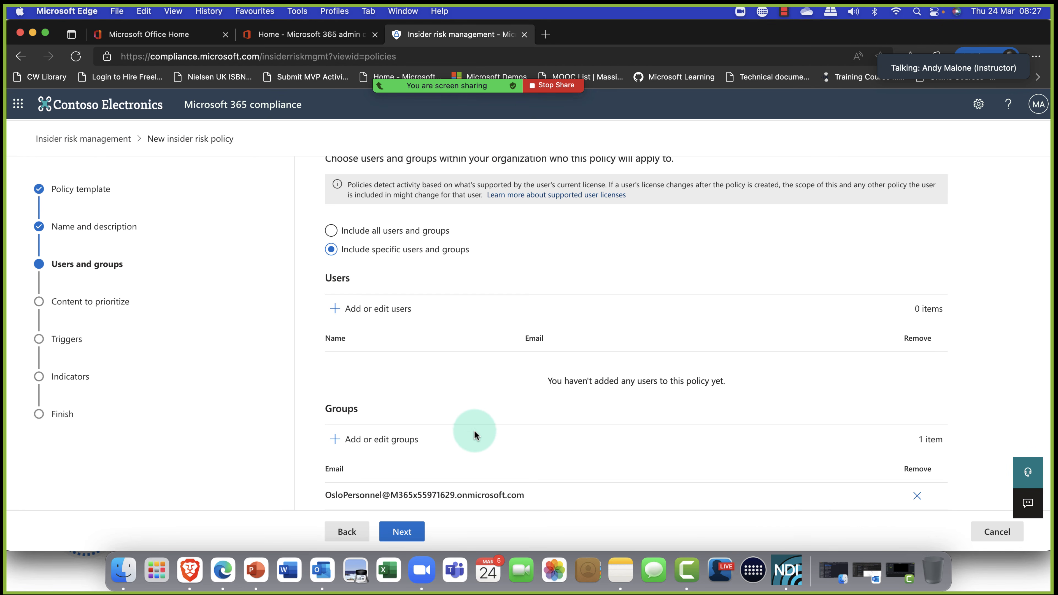
{"action": "left_click", "coordinate": [396, 536]}
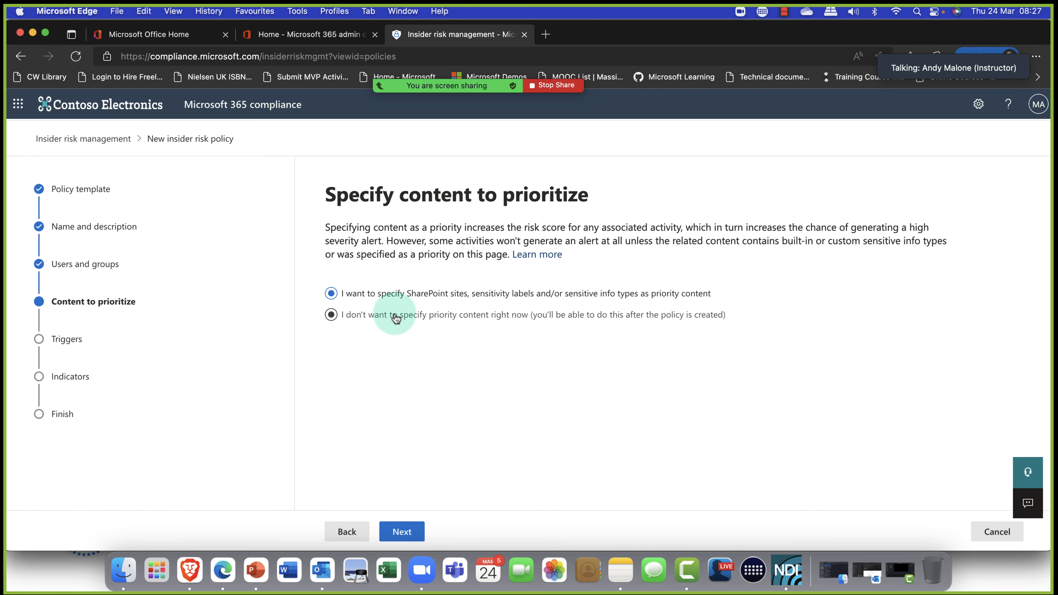
Search SharePoint sites for 'oslo', add the Oslosales site as priority content, and continue.
{"action": "left_click", "coordinate": [402, 533]}
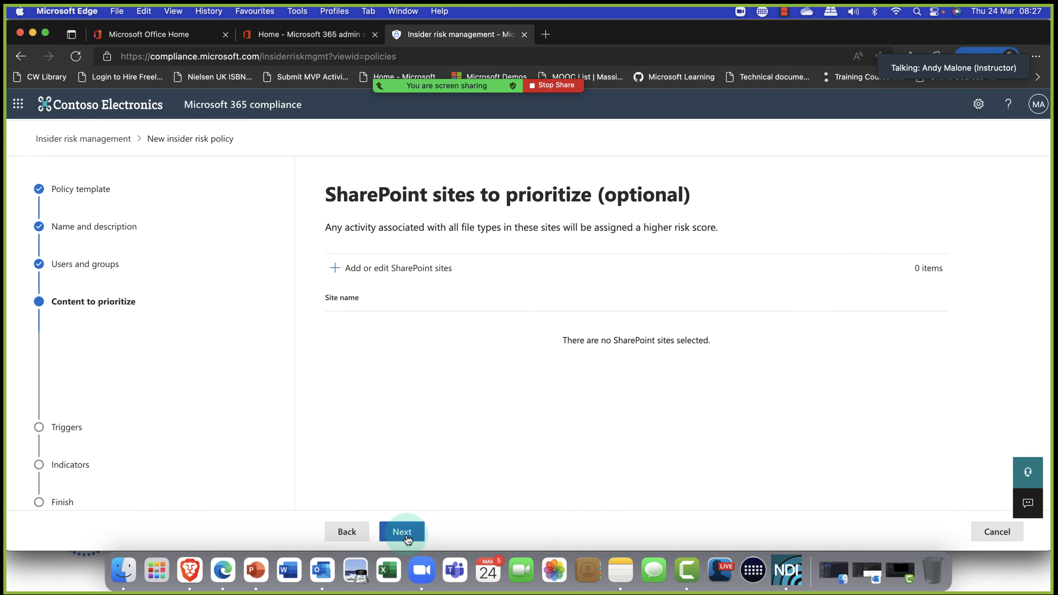
{"action": "left_click", "coordinate": [371, 269]}
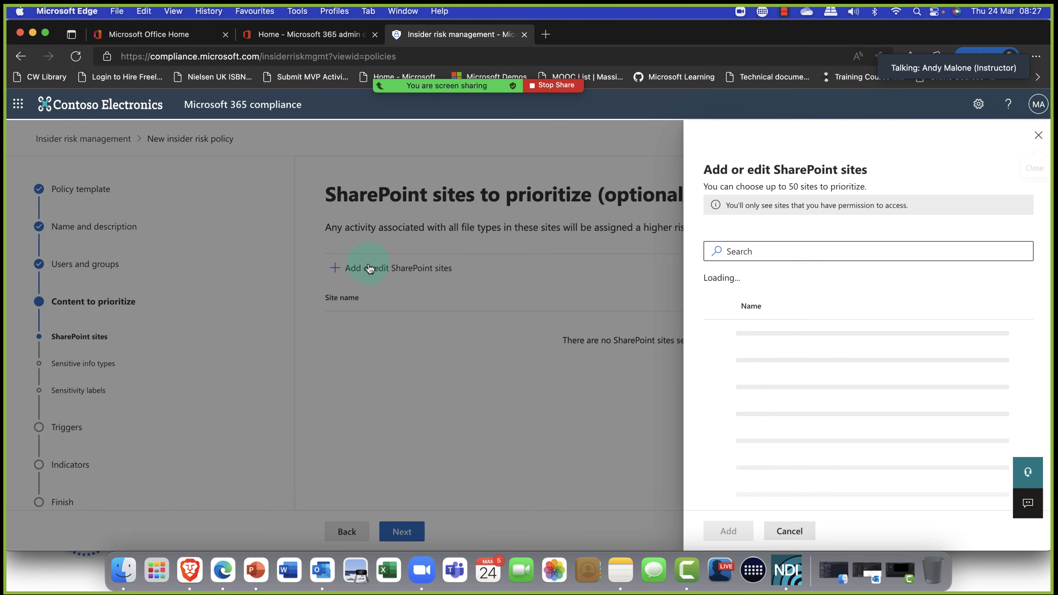
{"action": "left_click", "coordinate": [781, 247]}
{"action": "type", "text": "oslo"}
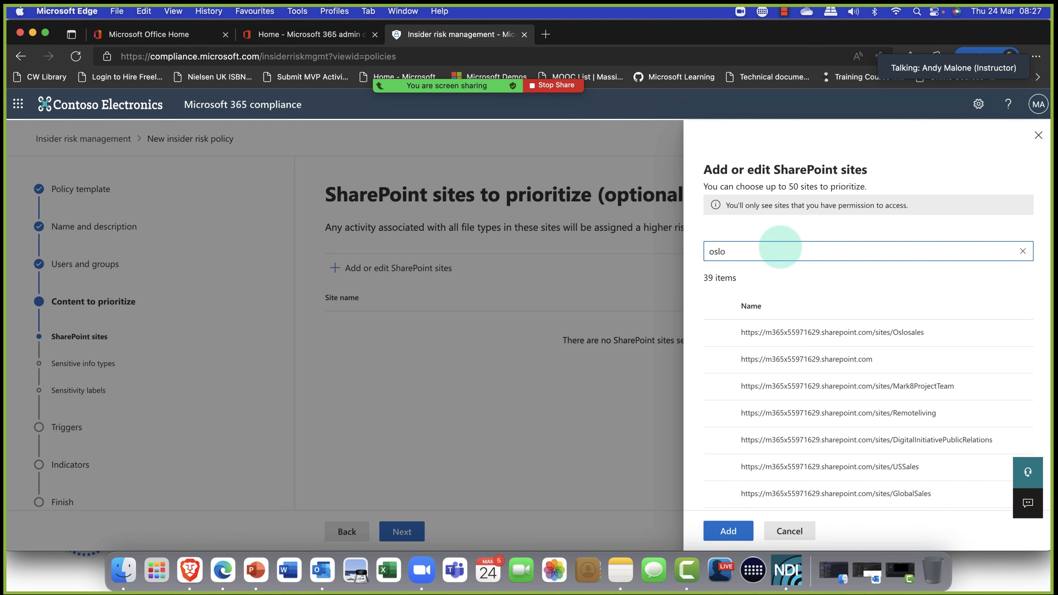
{"action": "key", "text": "Return"}
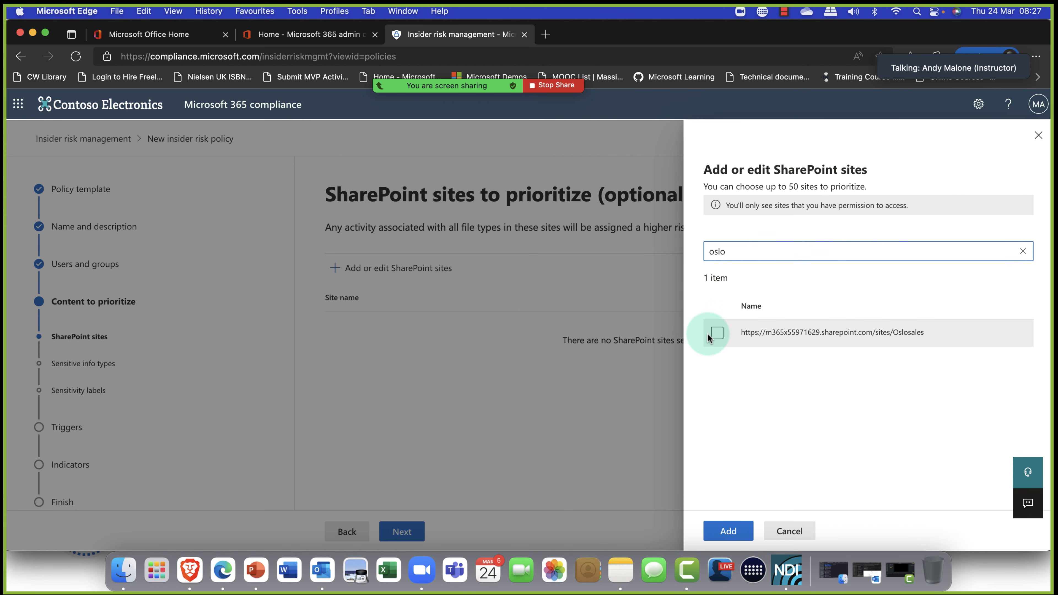
{"action": "left_click", "coordinate": [717, 334]}
{"action": "left_click", "coordinate": [723, 532]}
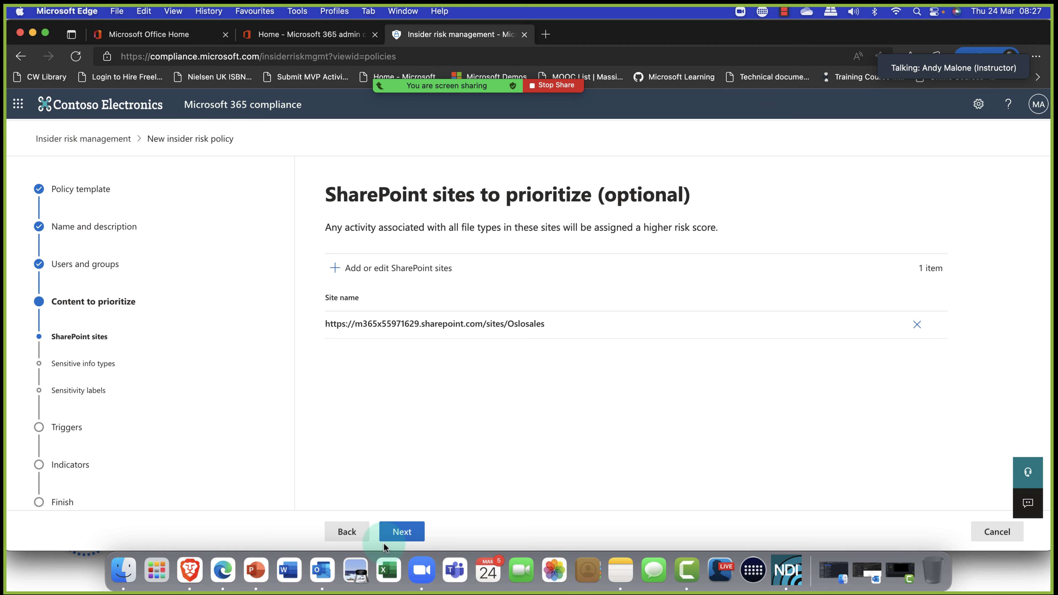
{"action": "left_click", "coordinate": [390, 535]}
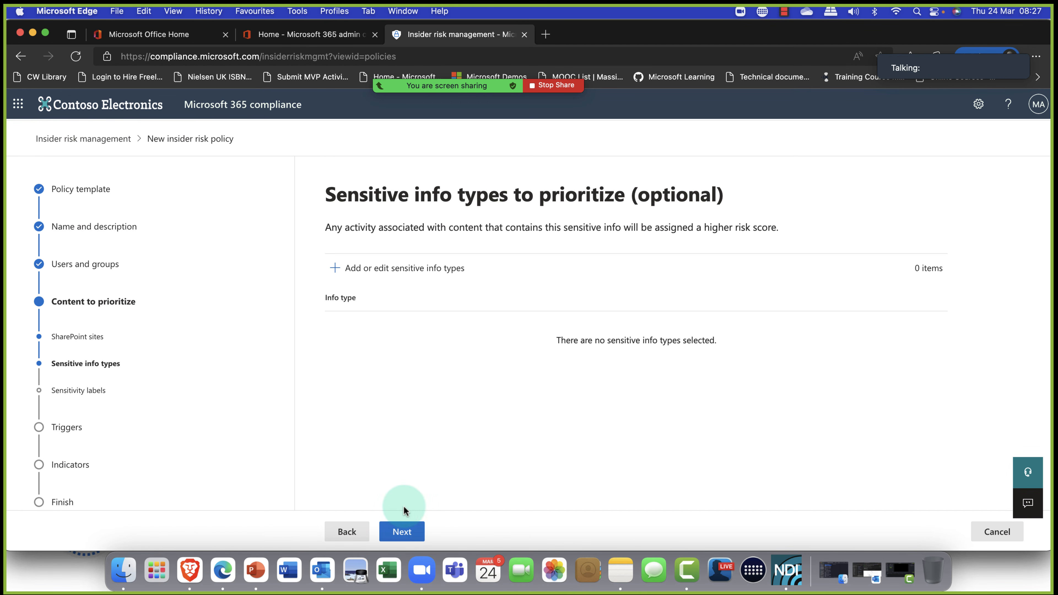
In the sensitive info types list, tick Norway Physical Addresses.
{"action": "left_click", "coordinate": [371, 269]}
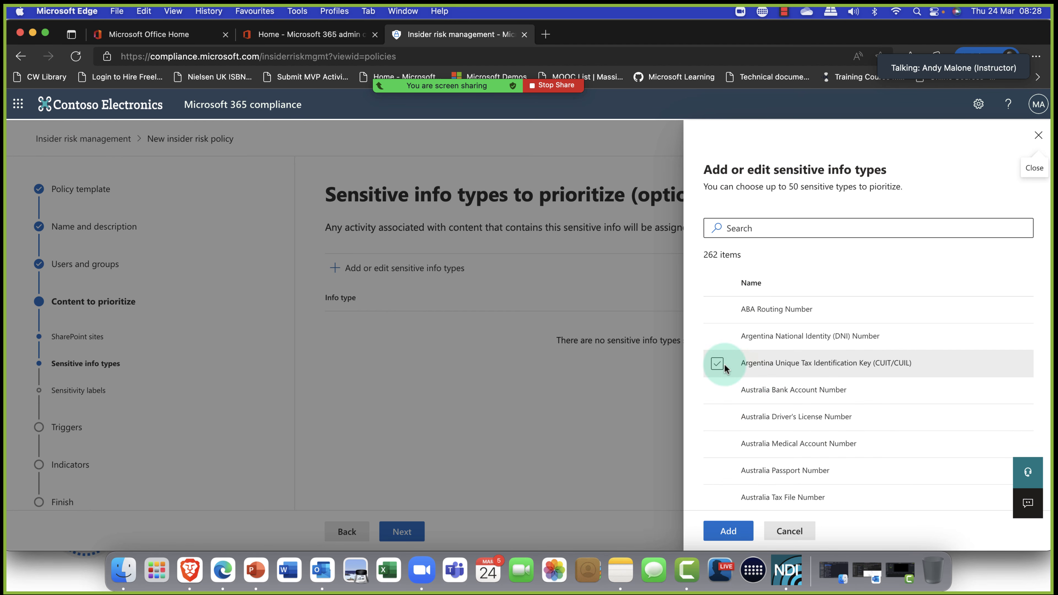
{"action": "left_click", "coordinate": [718, 337]}
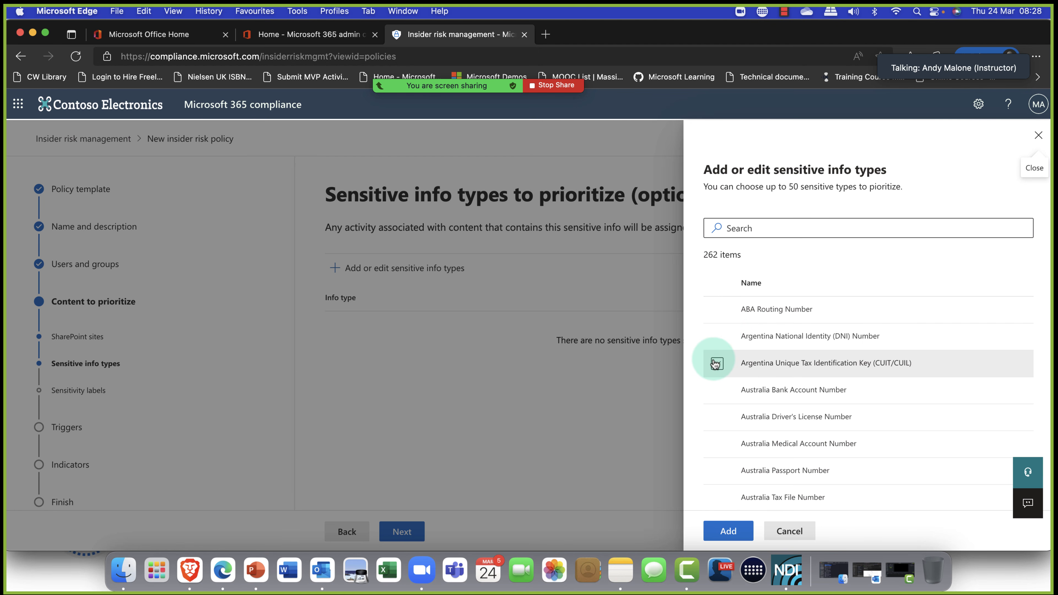
{"action": "scroll", "coordinate": [725, 352], "scroll_direction": "down", "scroll_amount": 10}
{"action": "scroll", "coordinate": [738, 343], "scroll_direction": "down", "scroll_amount": 15}
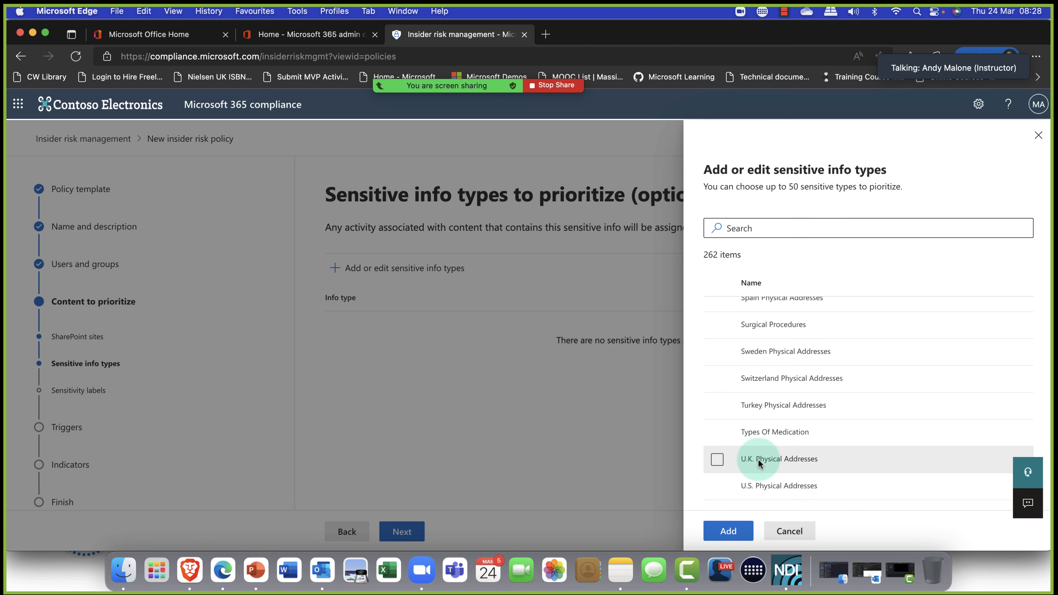
{"action": "scroll", "coordinate": [743, 453], "scroll_direction": "up", "scroll_amount": 1}
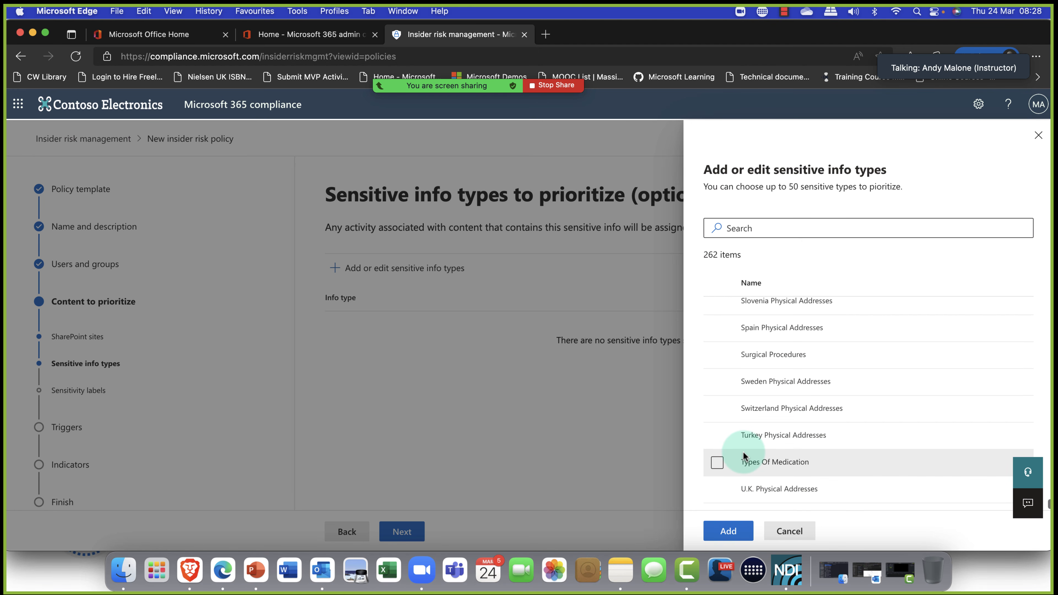
{"action": "scroll", "coordinate": [743, 453], "scroll_direction": "up", "scroll_amount": 1}
{"action": "scroll", "coordinate": [744, 453], "scroll_direction": "down", "scroll_amount": 2}
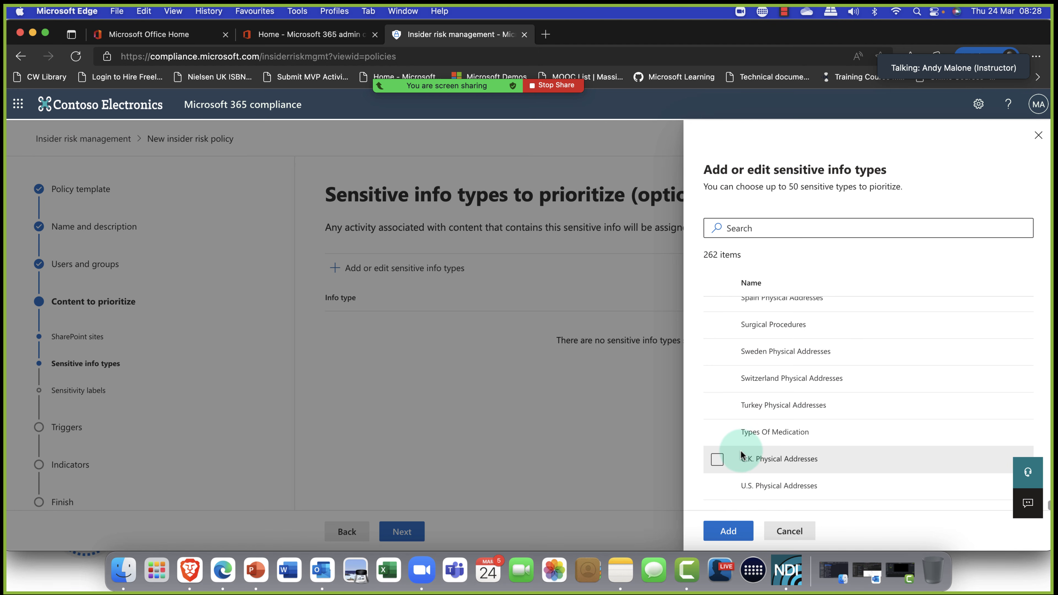
{"action": "scroll", "coordinate": [741, 454], "scroll_direction": "up", "scroll_amount": 9}
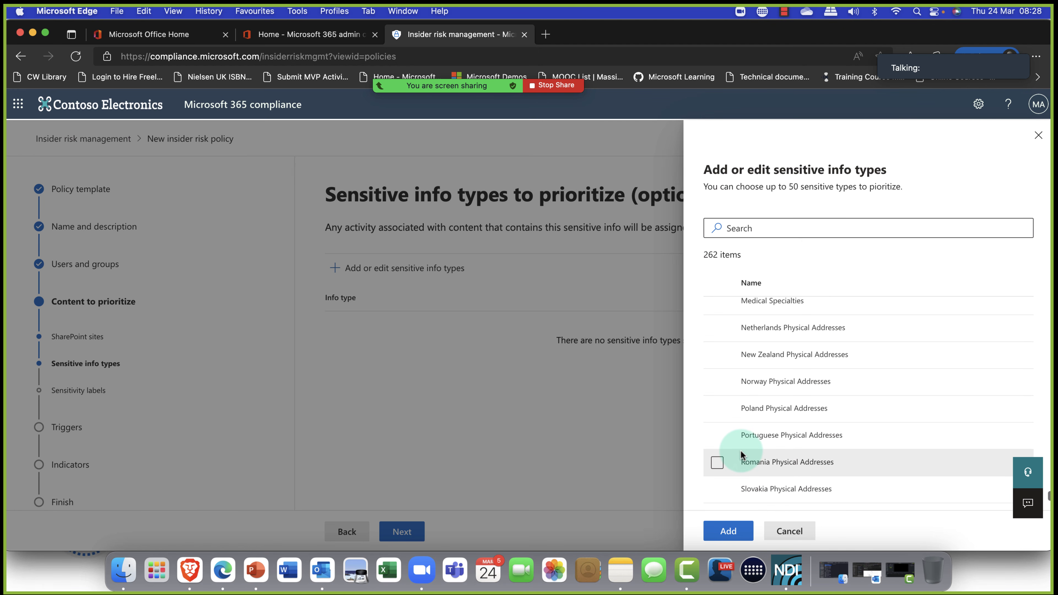
{"action": "left_click", "coordinate": [716, 382]}
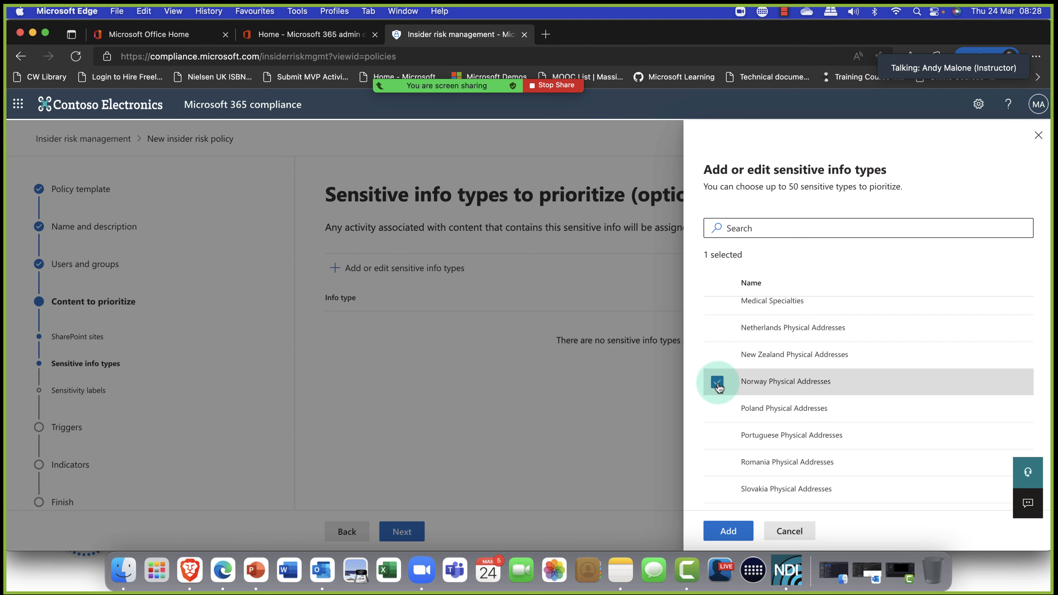
Tick Norway Identity Number, add both info types, and continue to sensitivity labels.
{"action": "scroll", "coordinate": [718, 382], "scroll_direction": "up", "scroll_amount": 2}
{"action": "scroll", "coordinate": [718, 387], "scroll_direction": "up", "scroll_amount": 5}
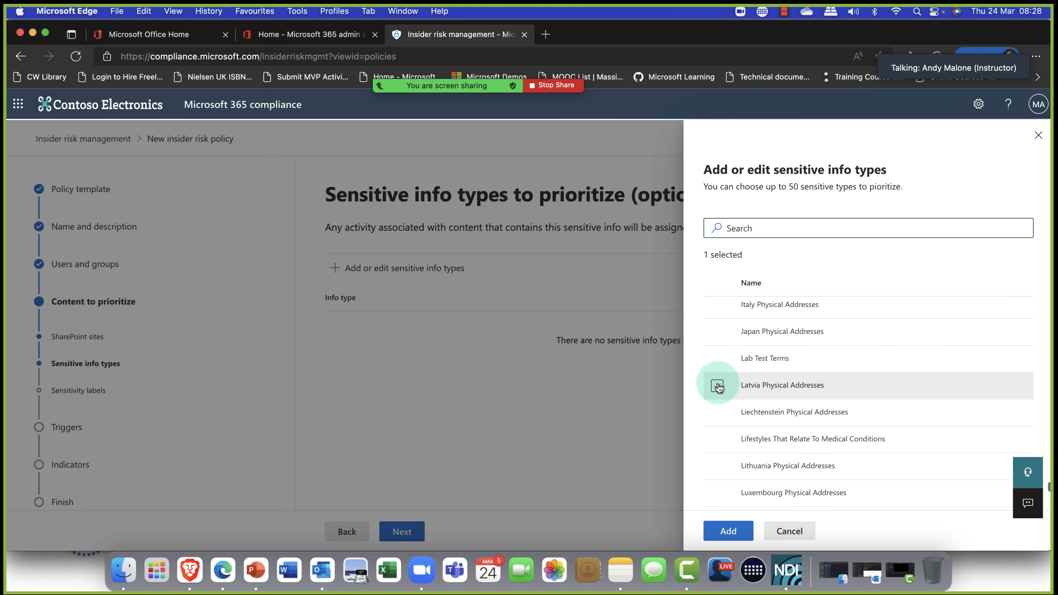
{"action": "scroll", "coordinate": [718, 387], "scroll_direction": "up", "scroll_amount": 6}
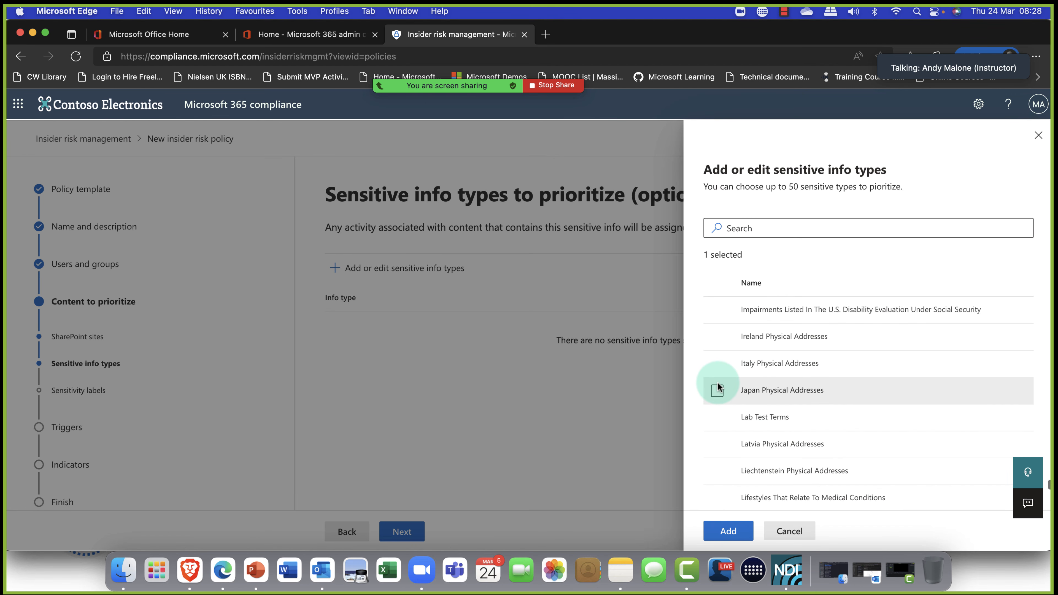
{"action": "scroll", "coordinate": [717, 387], "scroll_direction": "up", "scroll_amount": 5}
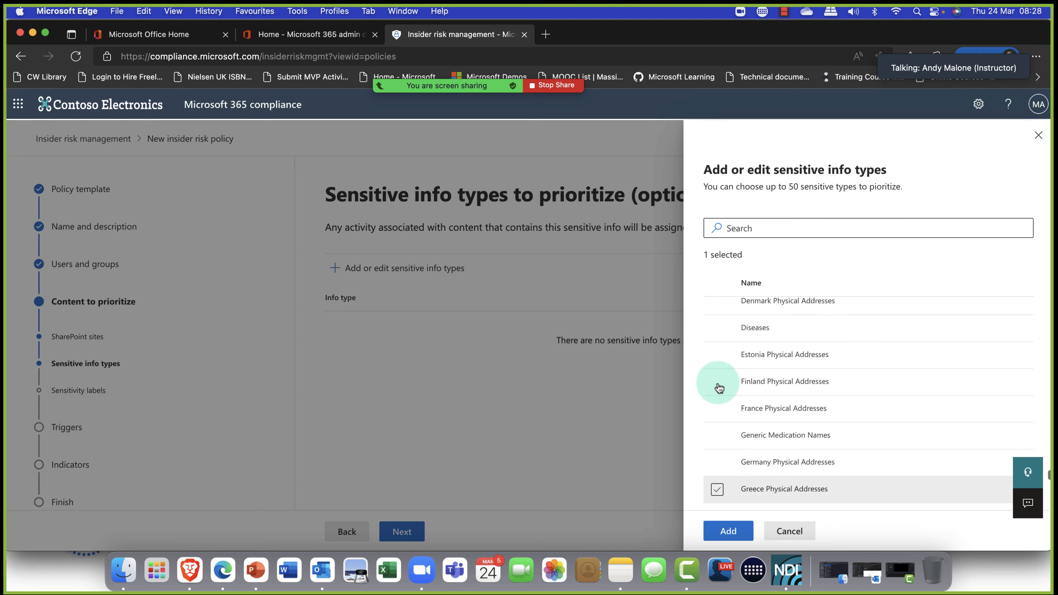
{"action": "scroll", "coordinate": [717, 387], "scroll_direction": "up", "scroll_amount": 20}
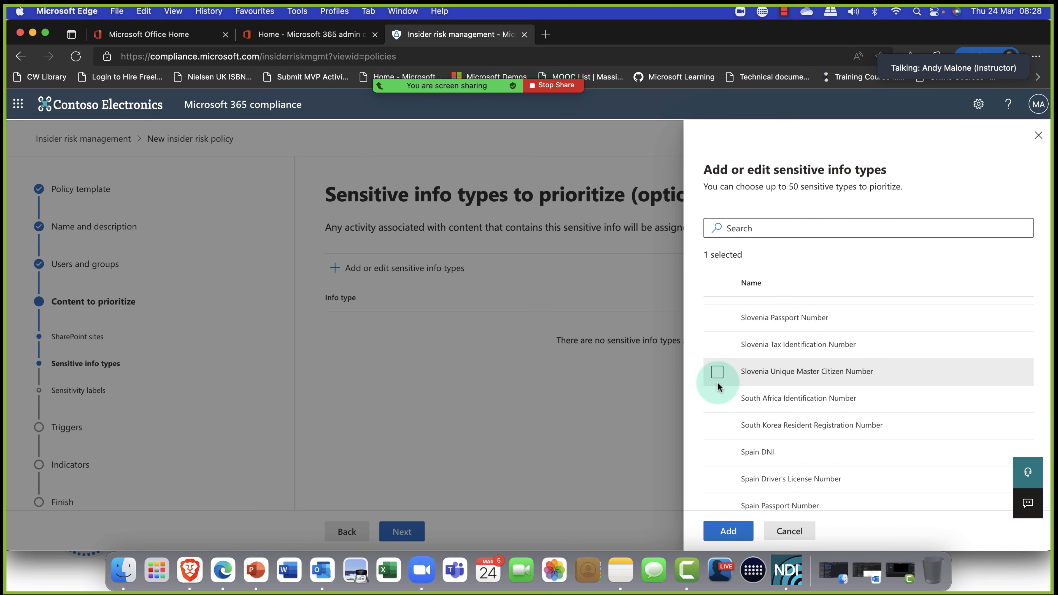
{"action": "scroll", "coordinate": [716, 389], "scroll_direction": "up", "scroll_amount": 5}
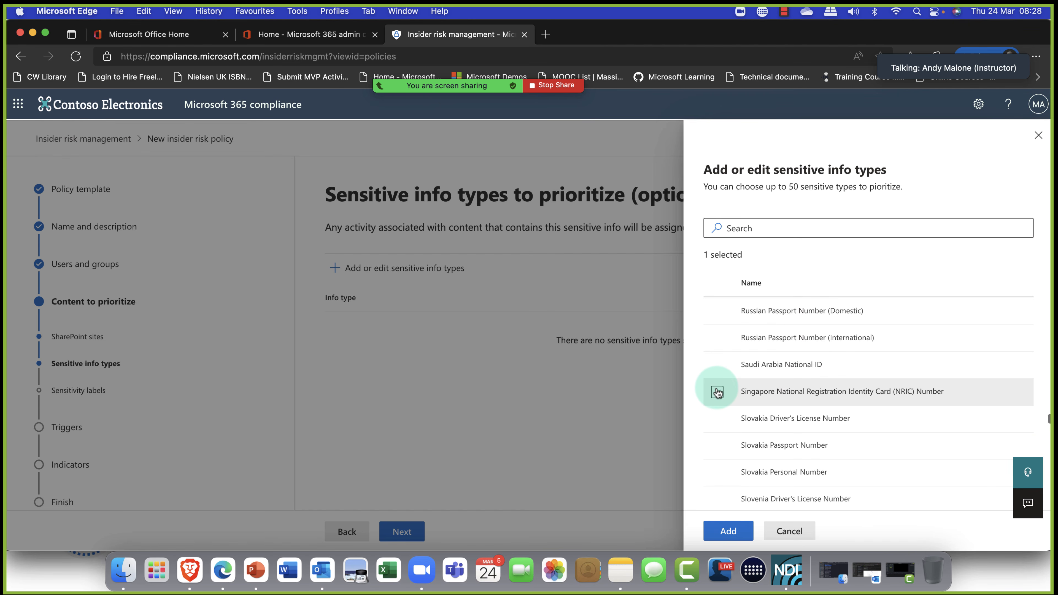
{"action": "scroll", "coordinate": [717, 392], "scroll_direction": "up", "scroll_amount": 4}
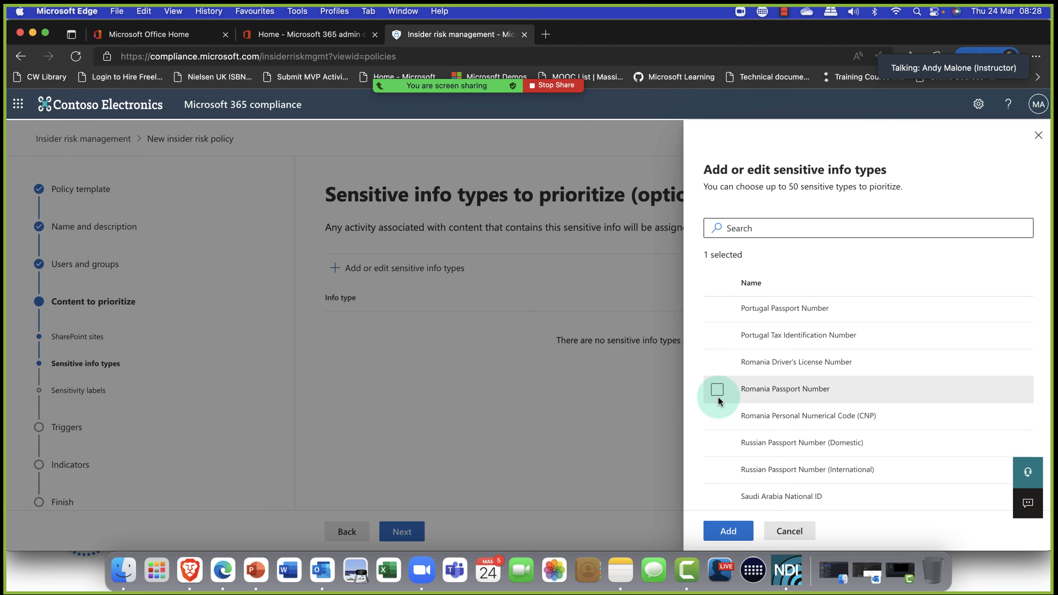
{"action": "scroll", "coordinate": [716, 388], "scroll_direction": "up", "scroll_amount": 3}
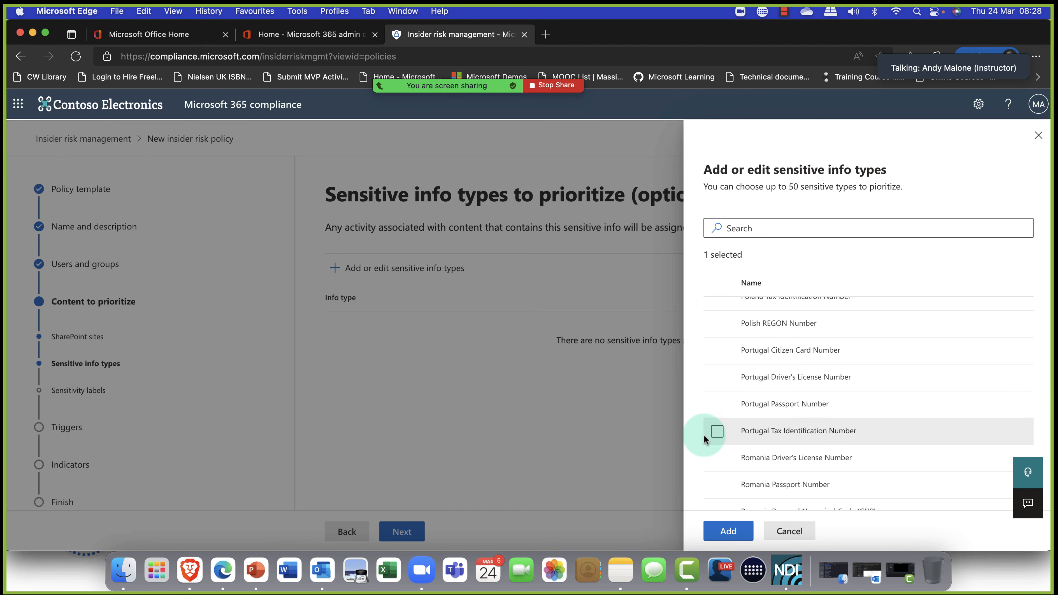
{"action": "scroll", "coordinate": [704, 417], "scroll_direction": "up", "scroll_amount": 5}
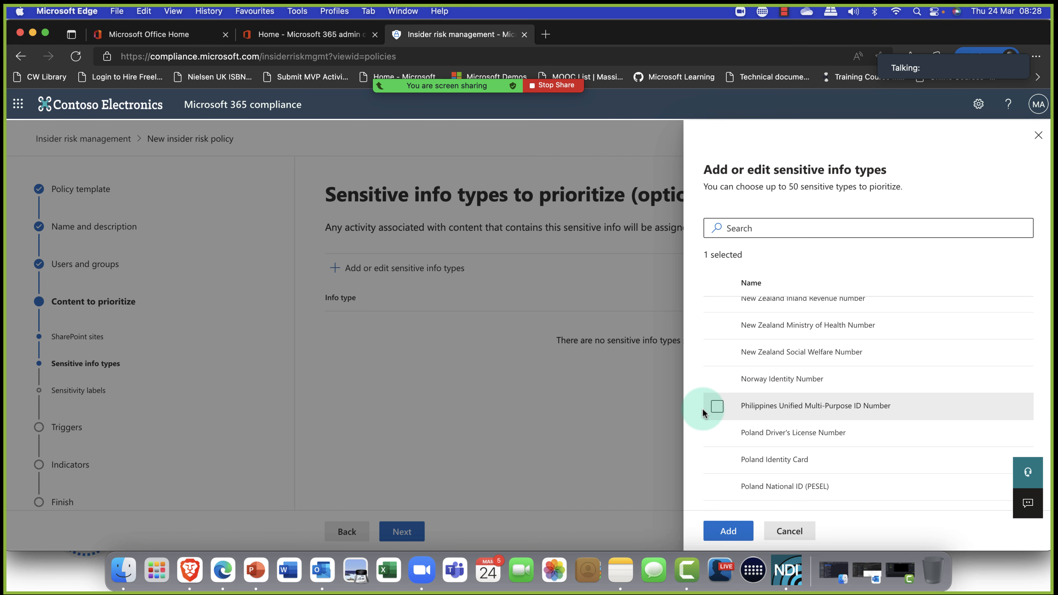
{"action": "left_click", "coordinate": [715, 391]}
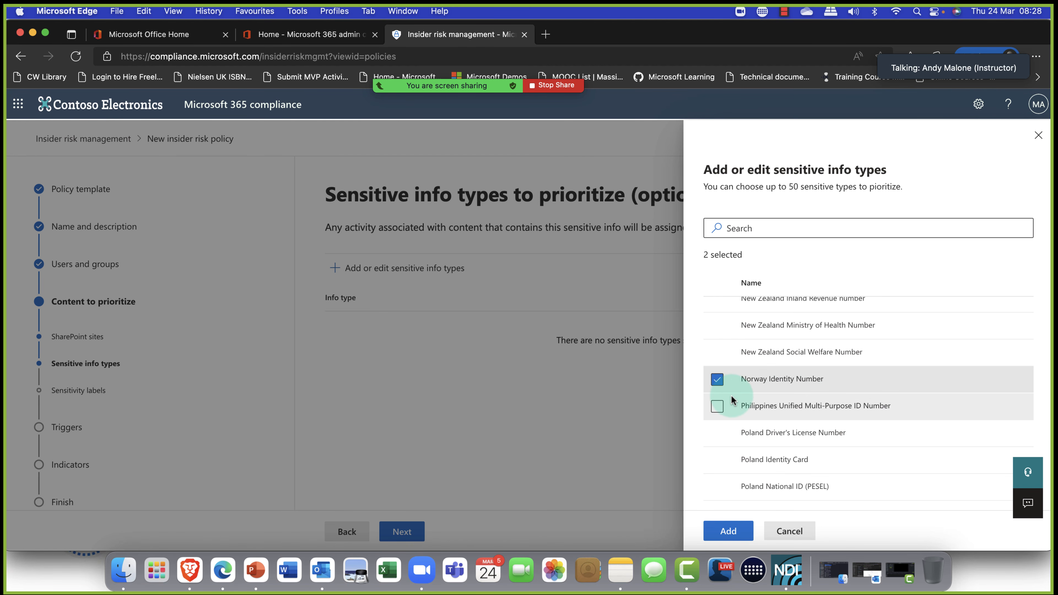
{"action": "scroll", "coordinate": [762, 379], "scroll_direction": "up", "scroll_amount": 4}
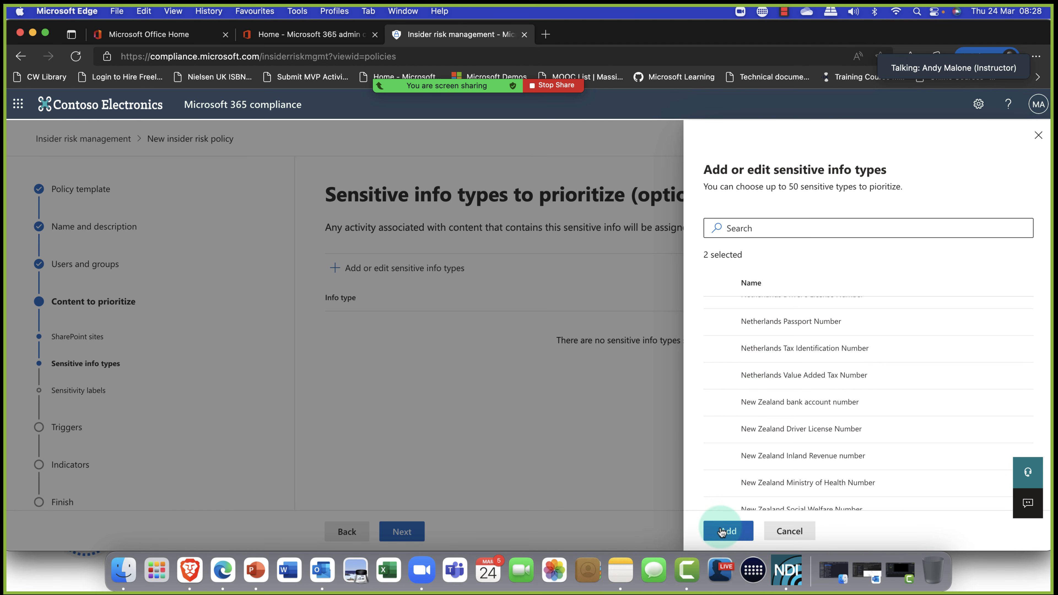
{"action": "left_click", "coordinate": [722, 532]}
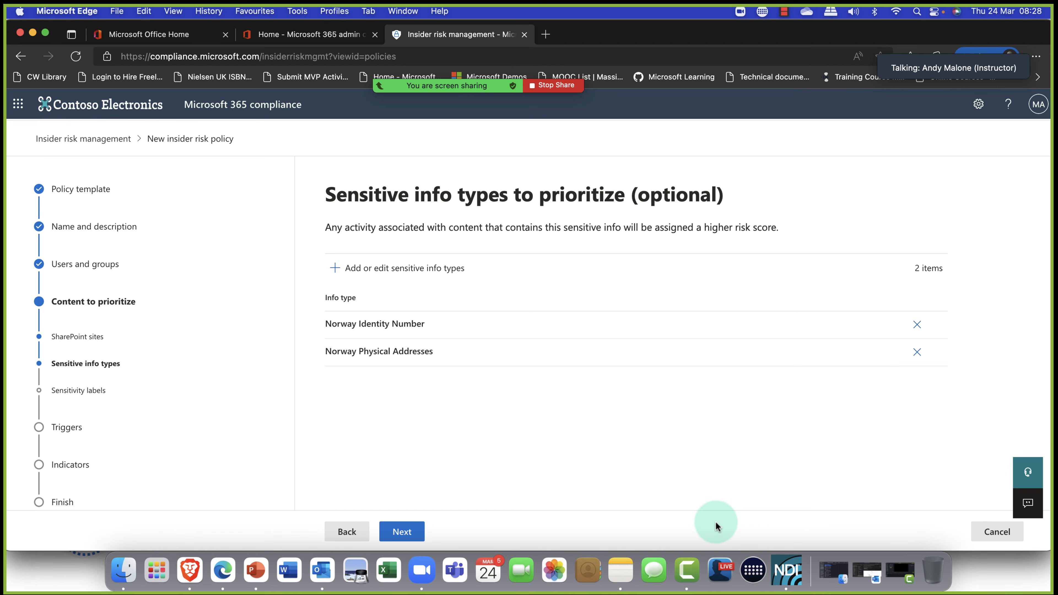
{"action": "left_click", "coordinate": [409, 535]}
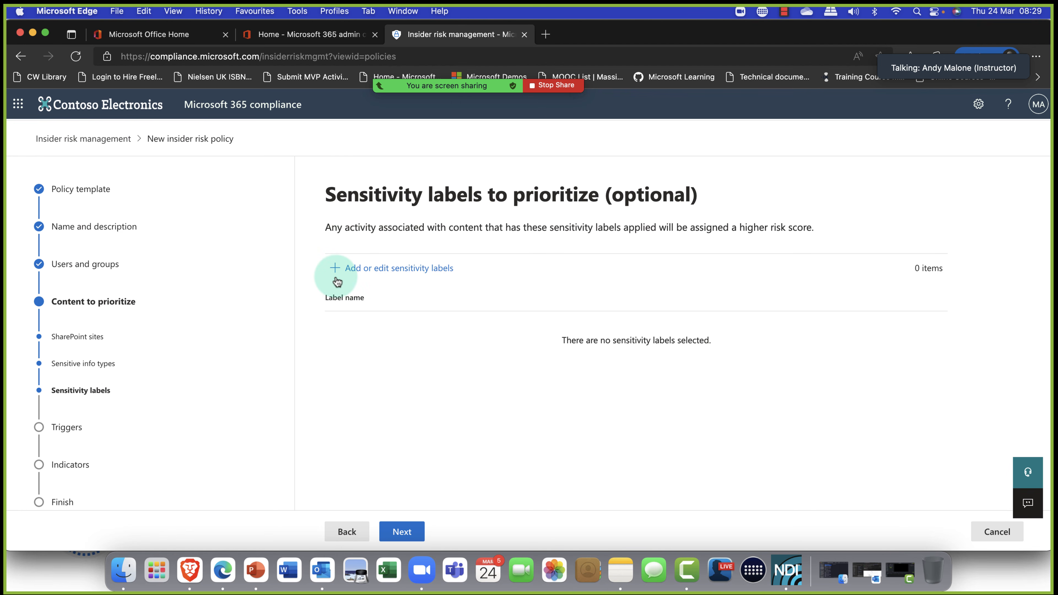
Prioritize labels Specified People, Project - Falcon, Confidential - Finance and Sales Confidential, then continue.
{"action": "left_click", "coordinate": [349, 280]}
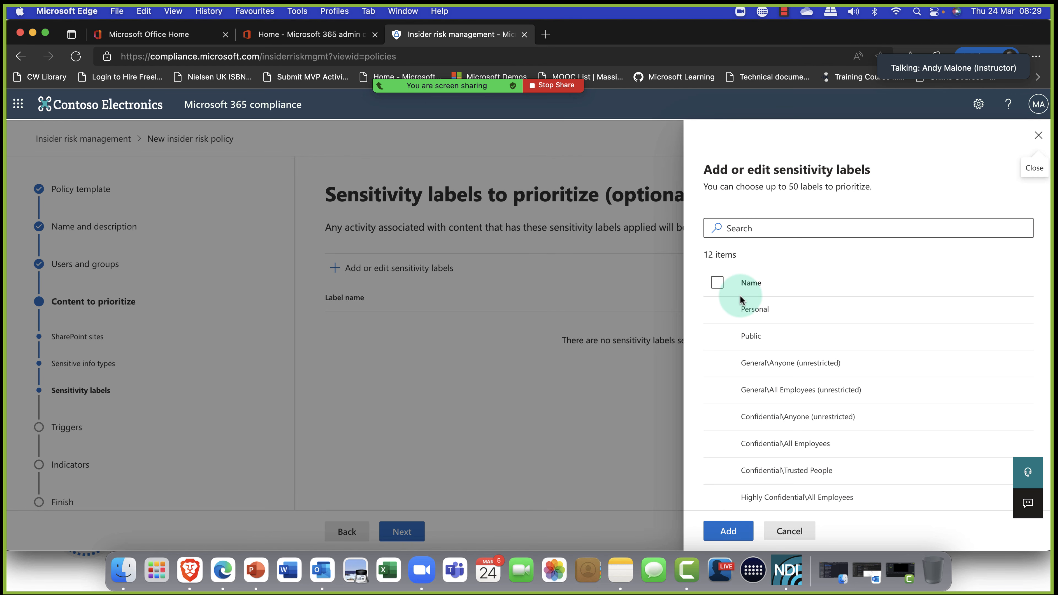
{"action": "scroll", "coordinate": [723, 416], "scroll_direction": "down", "scroll_amount": 3}
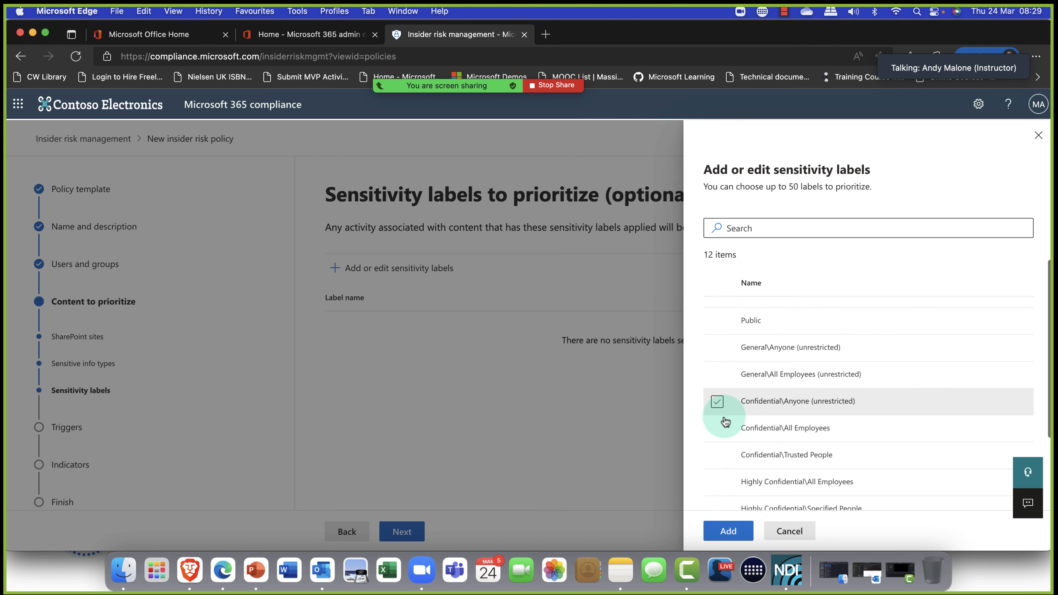
{"action": "scroll", "coordinate": [723, 416], "scroll_direction": "down", "scroll_amount": 2}
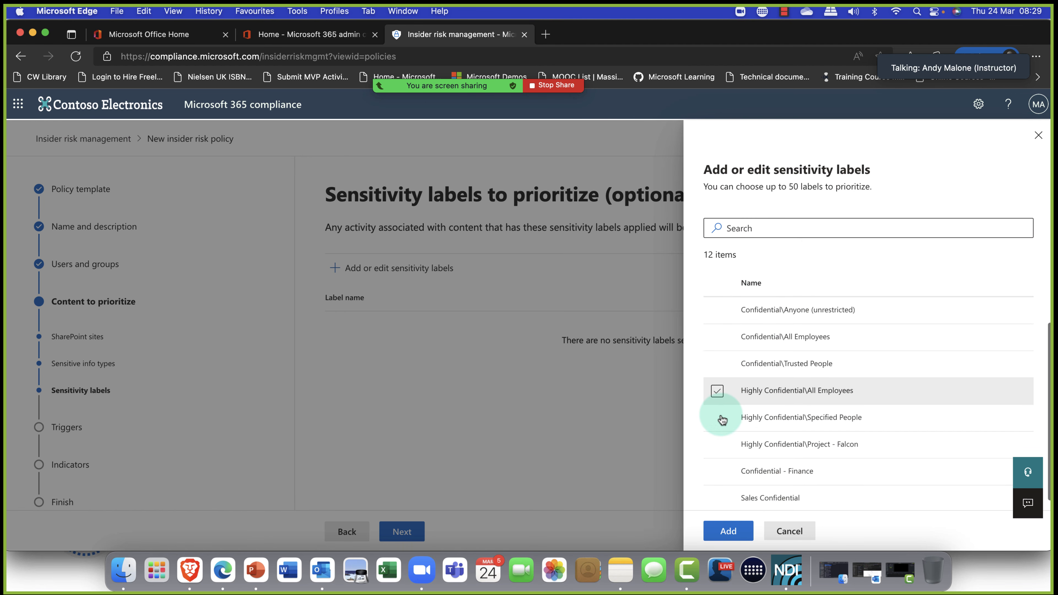
{"action": "scroll", "coordinate": [717, 417], "scroll_direction": "down", "scroll_amount": 1}
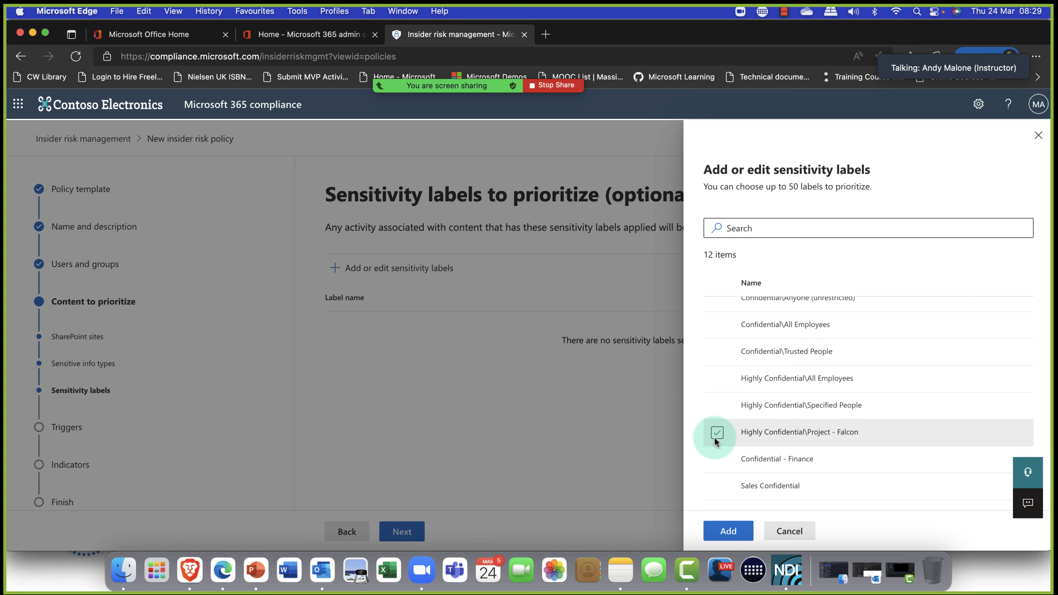
{"action": "left_click", "coordinate": [716, 460]}
{"action": "left_click", "coordinate": [717, 463]}
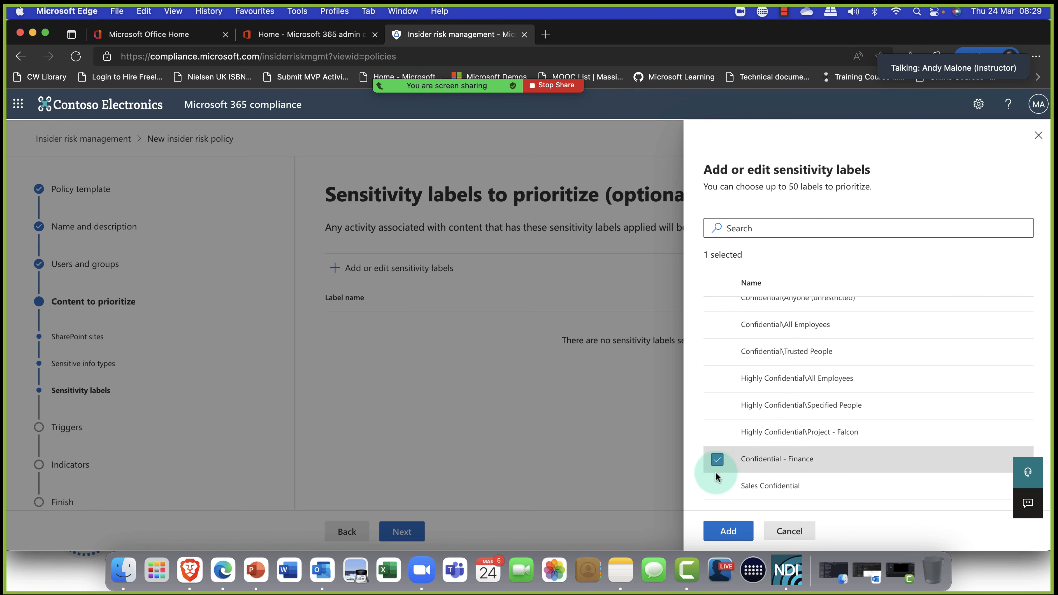
{"action": "left_click", "coordinate": [717, 488]}
{"action": "left_click", "coordinate": [718, 430]}
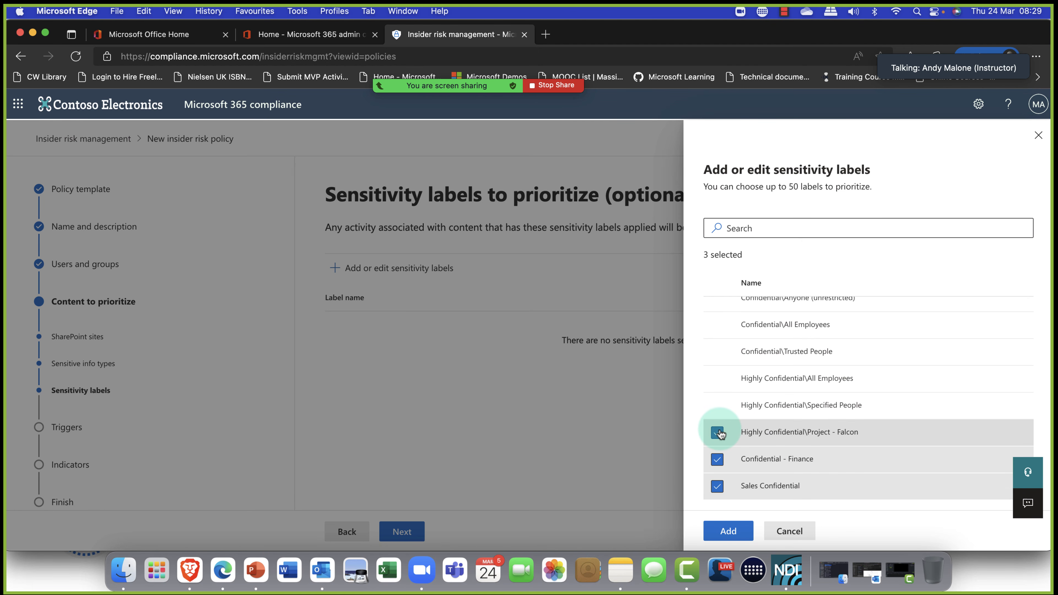
{"action": "left_click", "coordinate": [717, 405]}
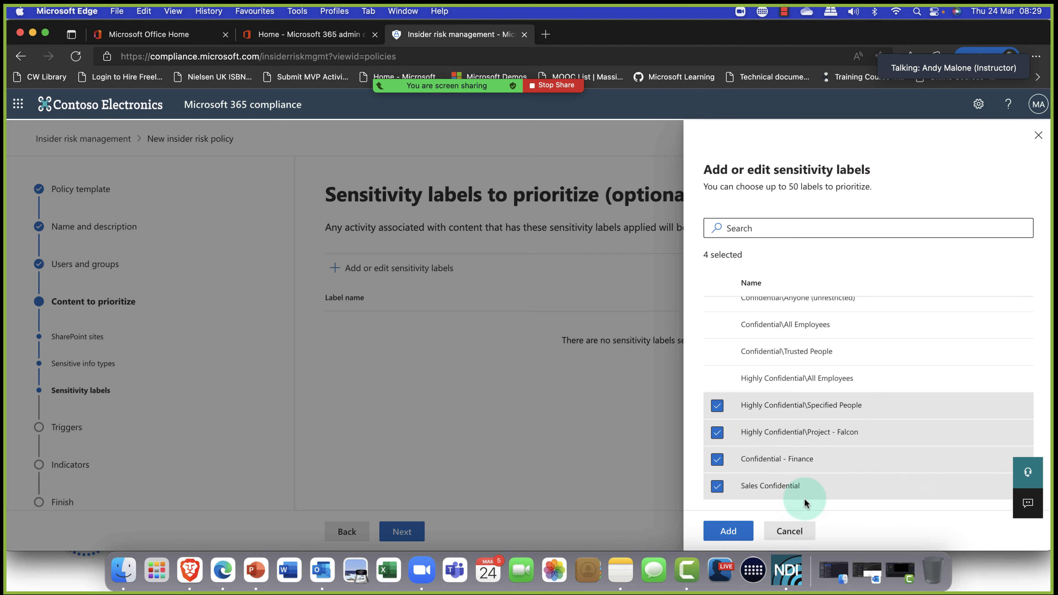
{"action": "left_click", "coordinate": [729, 531]}
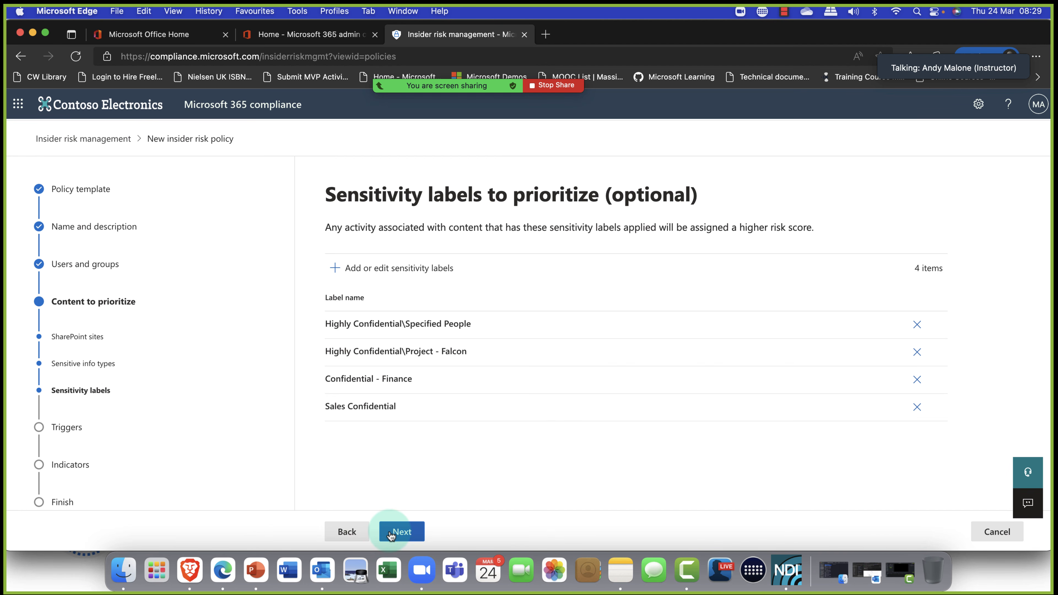
{"action": "left_click", "coordinate": [401, 533]}
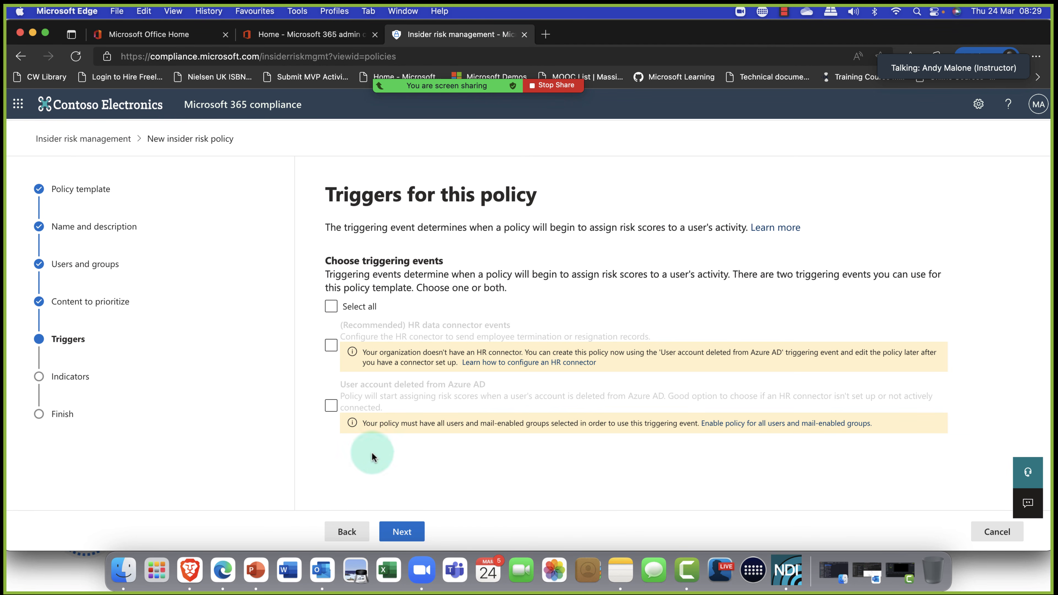
From Triggers, follow the link to enable the policy for all users and mail-enabled groups.
{"action": "left_click", "coordinate": [333, 307]}
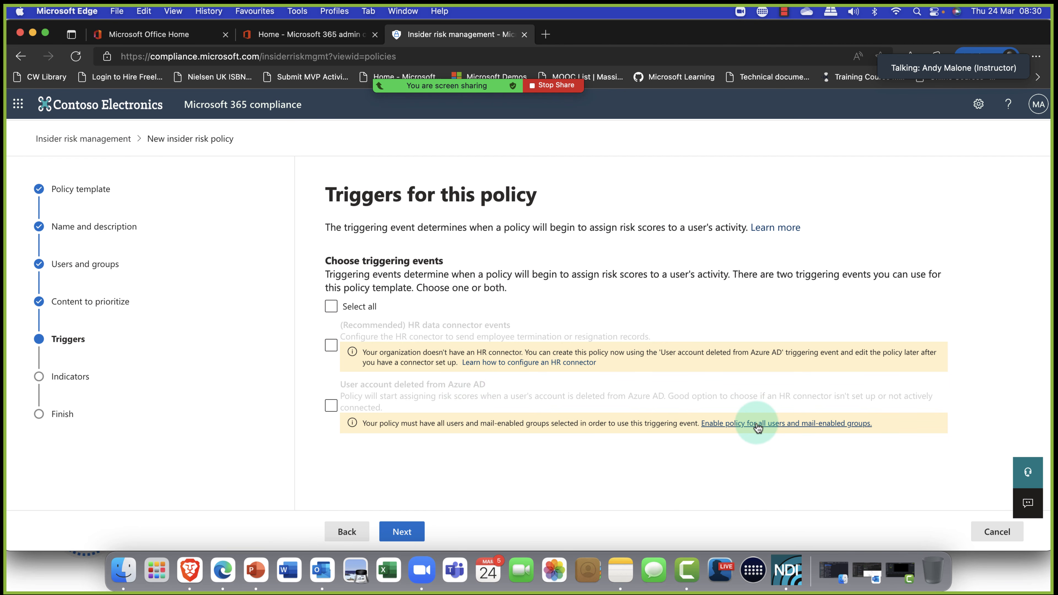
{"action": "left_click", "coordinate": [782, 424]}
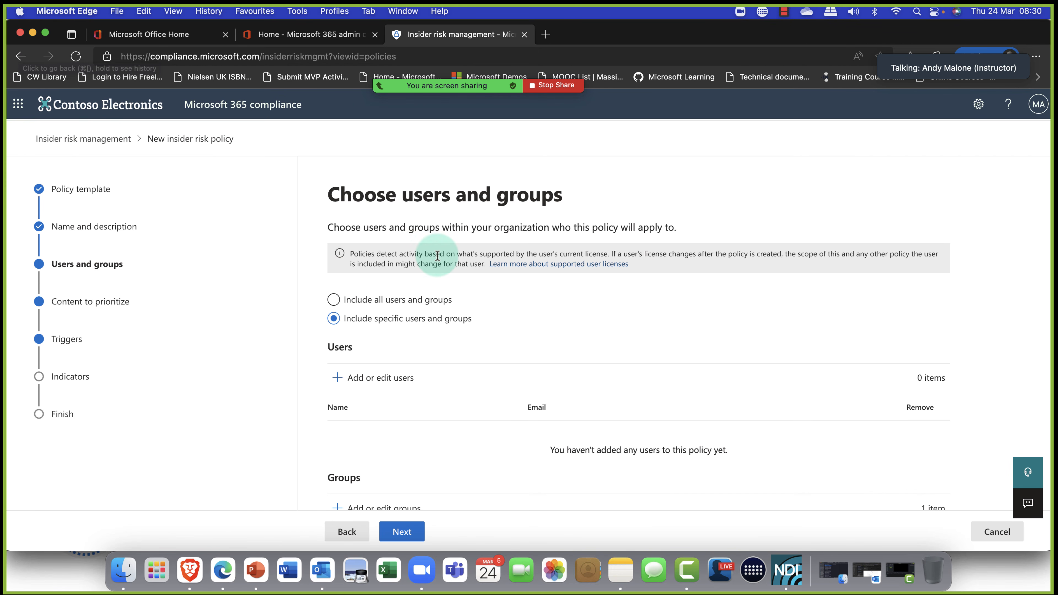
Include all users and groups, keeping the site, Norway info types and four labels unchanged.
{"action": "left_click", "coordinate": [341, 301]}
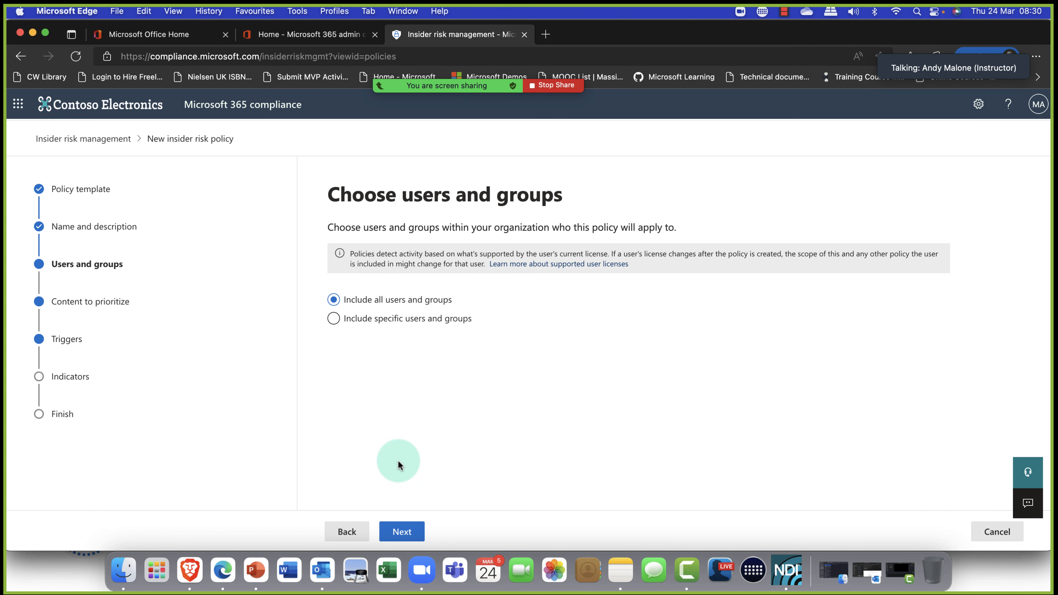
{"action": "left_click", "coordinate": [398, 537]}
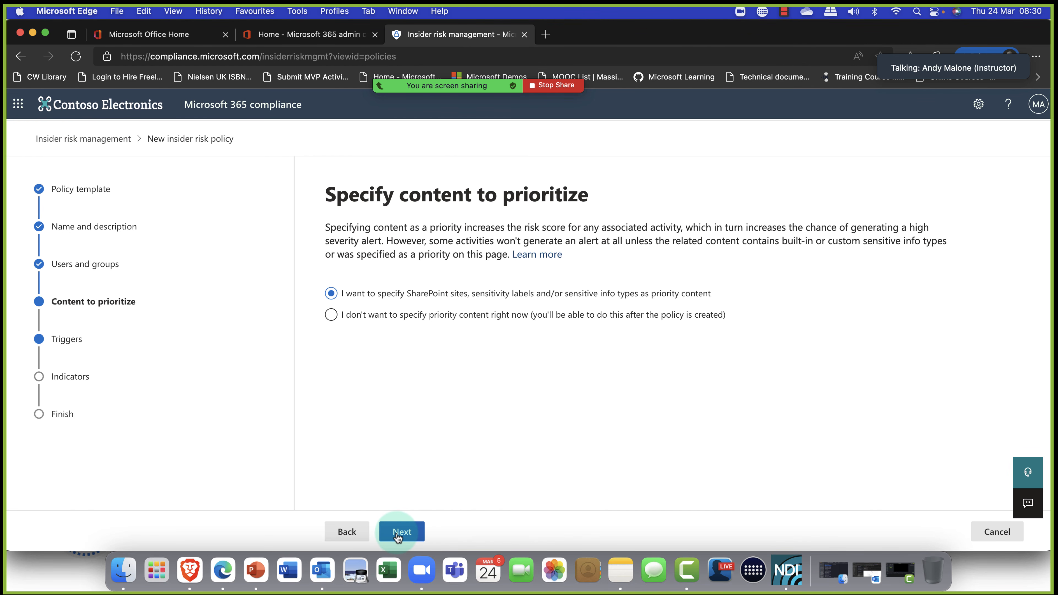
{"action": "left_click", "coordinate": [398, 537]}
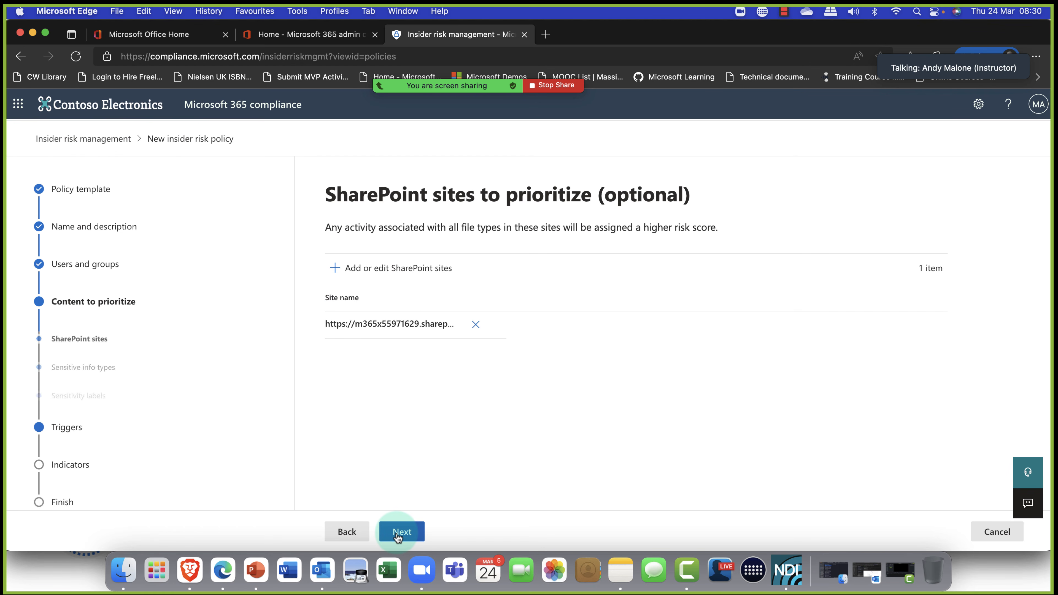
{"action": "left_click", "coordinate": [398, 537]}
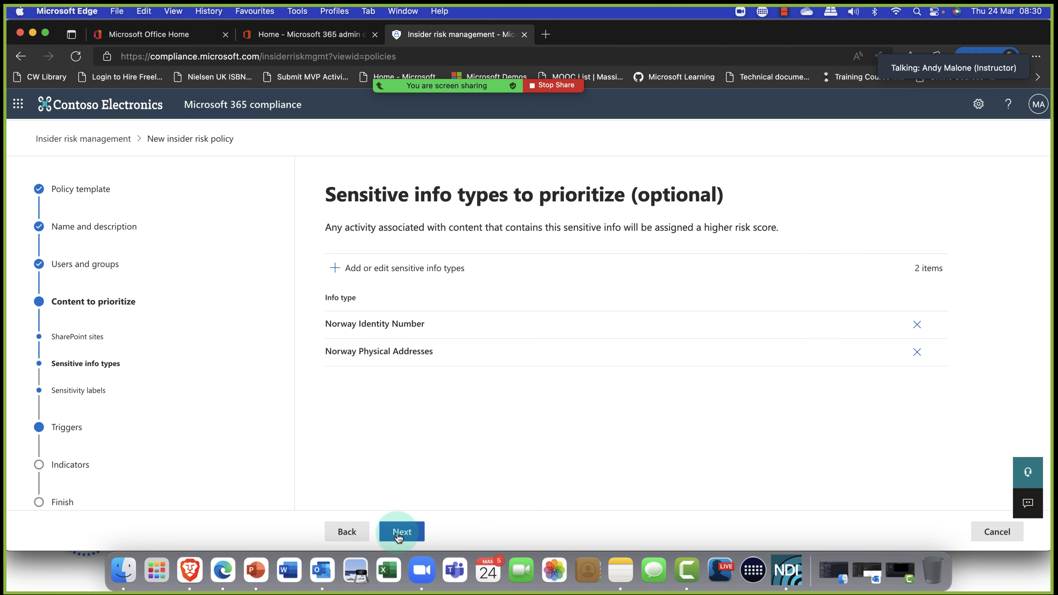
{"action": "left_click", "coordinate": [398, 537]}
{"action": "left_click", "coordinate": [398, 536]}
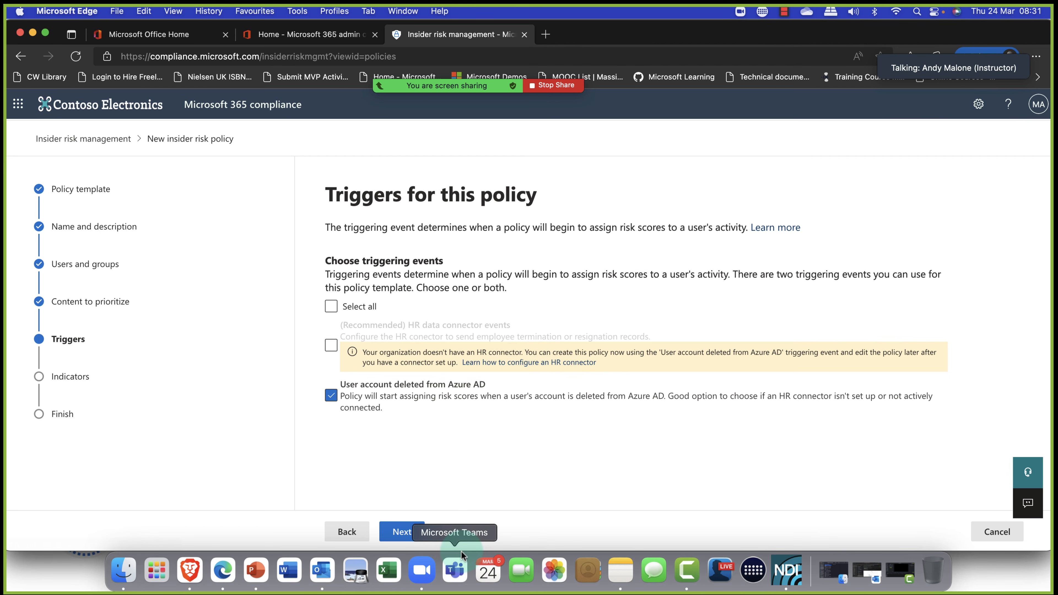
Advance from the Triggers page to the Policy indicators step.
{"action": "left_click", "coordinate": [396, 535]}
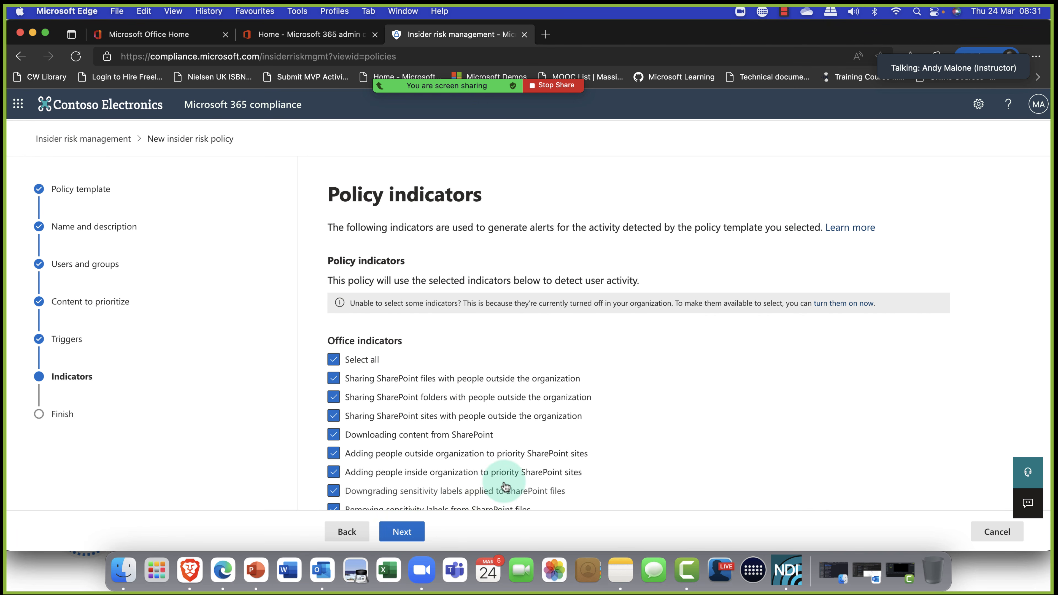
Enable SharePoint label-removal indicators for files and sites plus sensitive or priority file access.
{"action": "scroll", "coordinate": [546, 460], "scroll_direction": "down", "scroll_amount": 3}
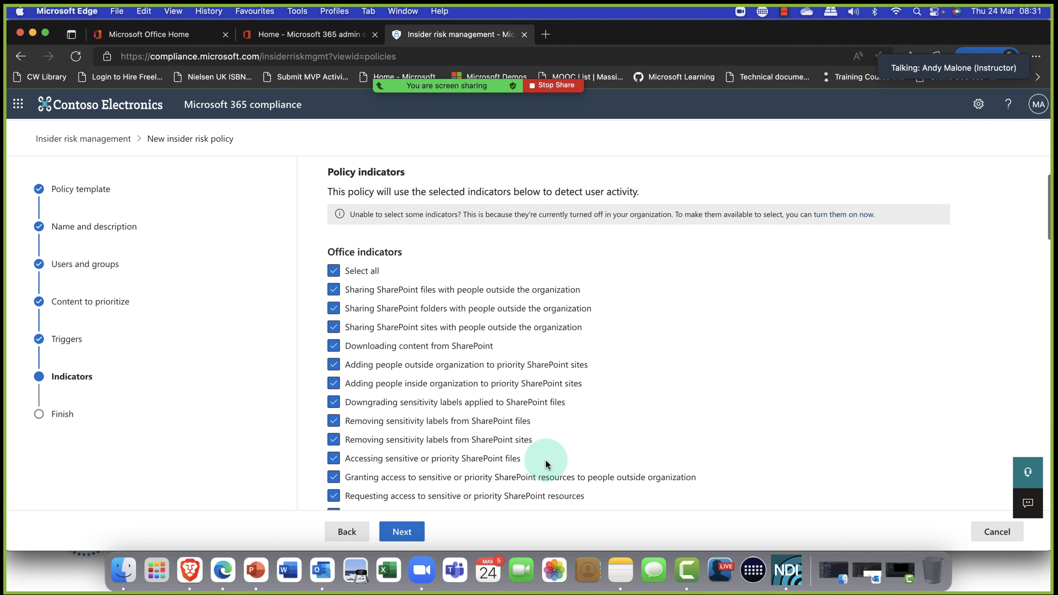
{"action": "scroll", "coordinate": [546, 464], "scroll_direction": "down", "scroll_amount": 4}
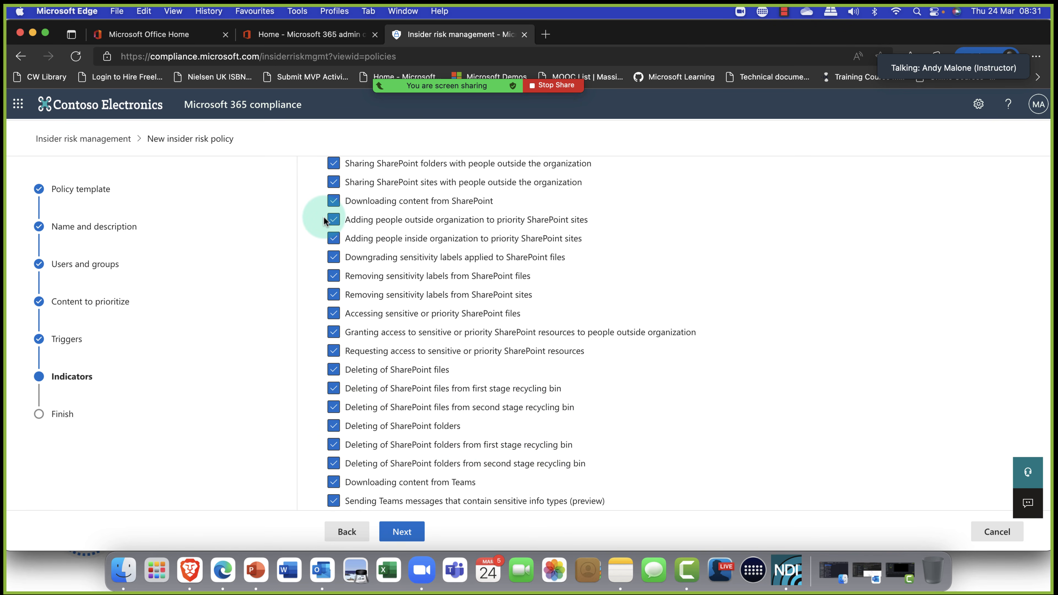
{"action": "scroll", "coordinate": [332, 237], "scroll_direction": "down", "scroll_amount": 3}
{"action": "scroll", "coordinate": [332, 243], "scroll_direction": "up", "scroll_amount": 3}
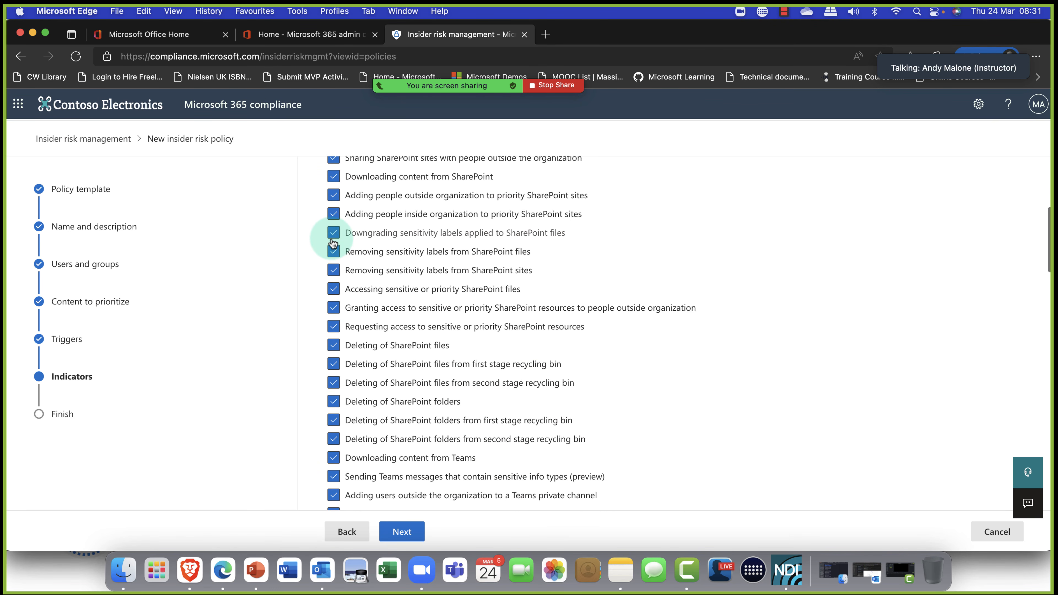
{"action": "left_click", "coordinate": [333, 258]}
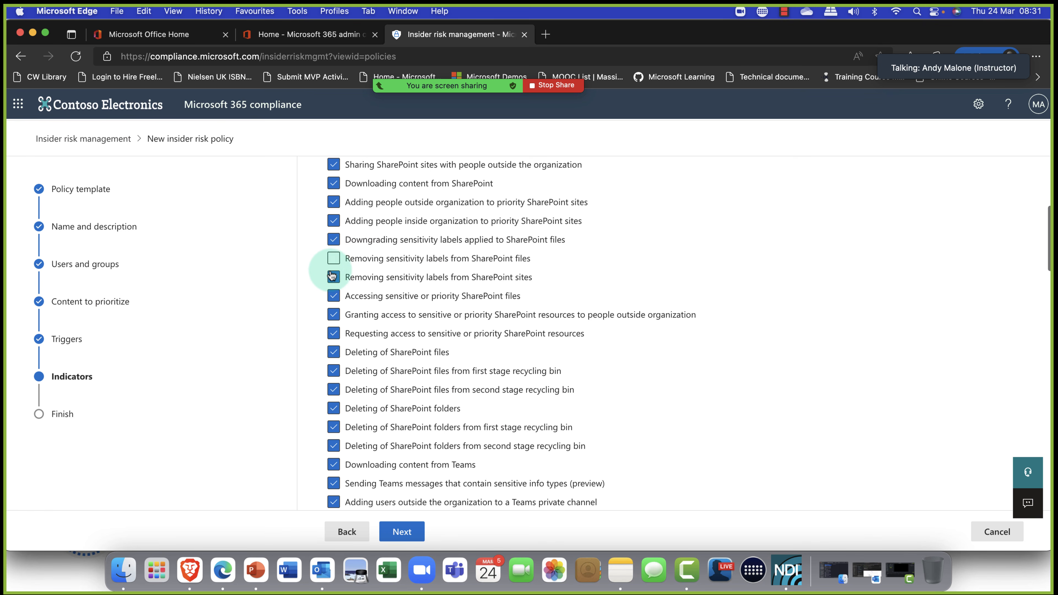
{"action": "left_click", "coordinate": [333, 277]}
{"action": "left_click", "coordinate": [332, 297]}
{"action": "scroll", "coordinate": [332, 295], "scroll_direction": "down", "scroll_amount": 1}
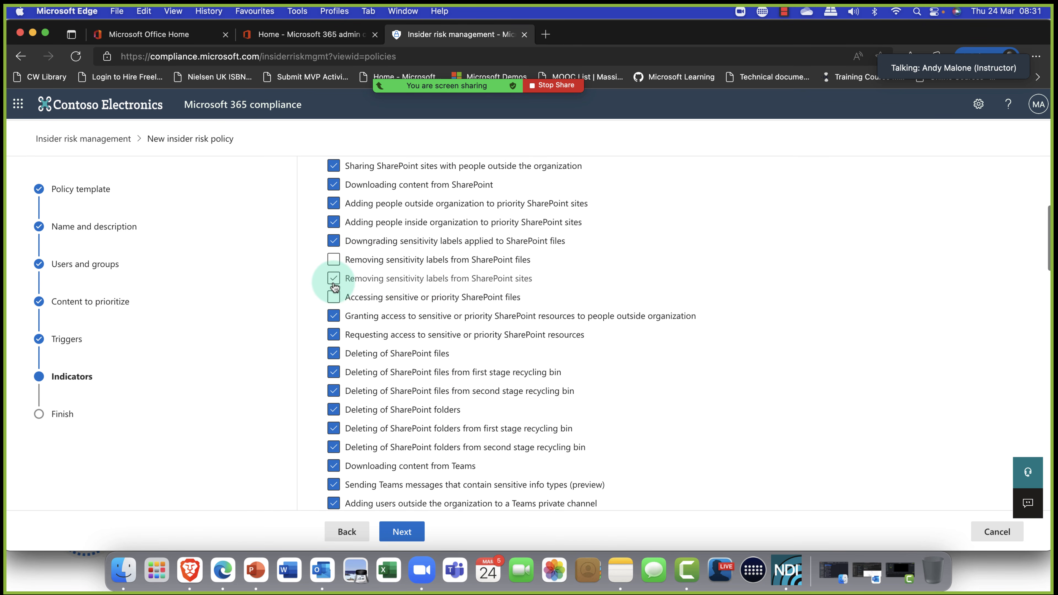
{"action": "left_click", "coordinate": [333, 256]}
{"action": "left_click", "coordinate": [333, 274]}
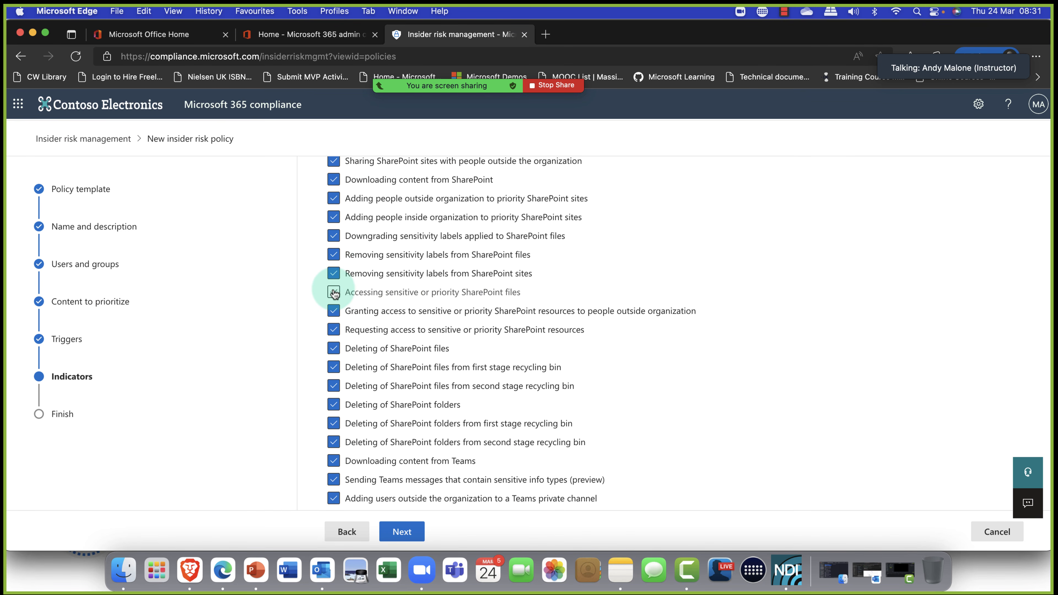
{"action": "left_click", "coordinate": [334, 292]}
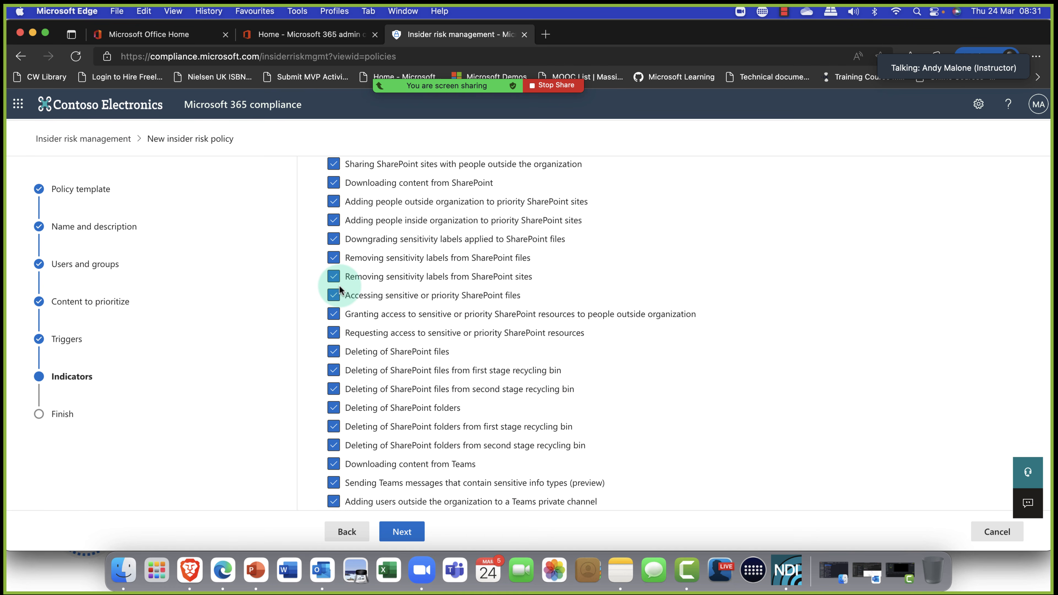
{"action": "scroll", "coordinate": [336, 278], "scroll_direction": "down", "scroll_amount": 1}
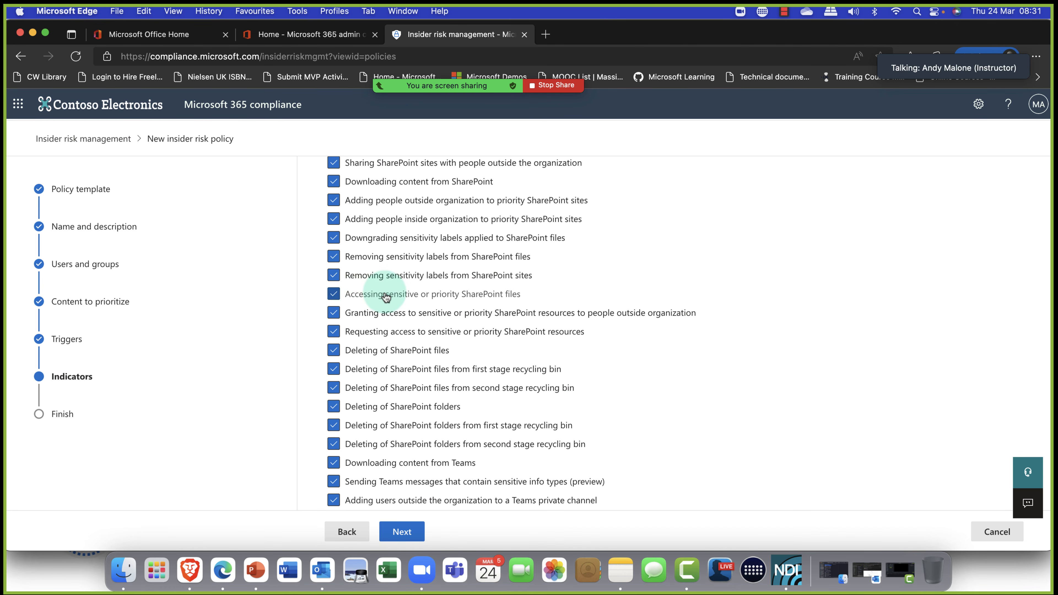
{"action": "scroll", "coordinate": [389, 297], "scroll_direction": "up", "scroll_amount": 5}
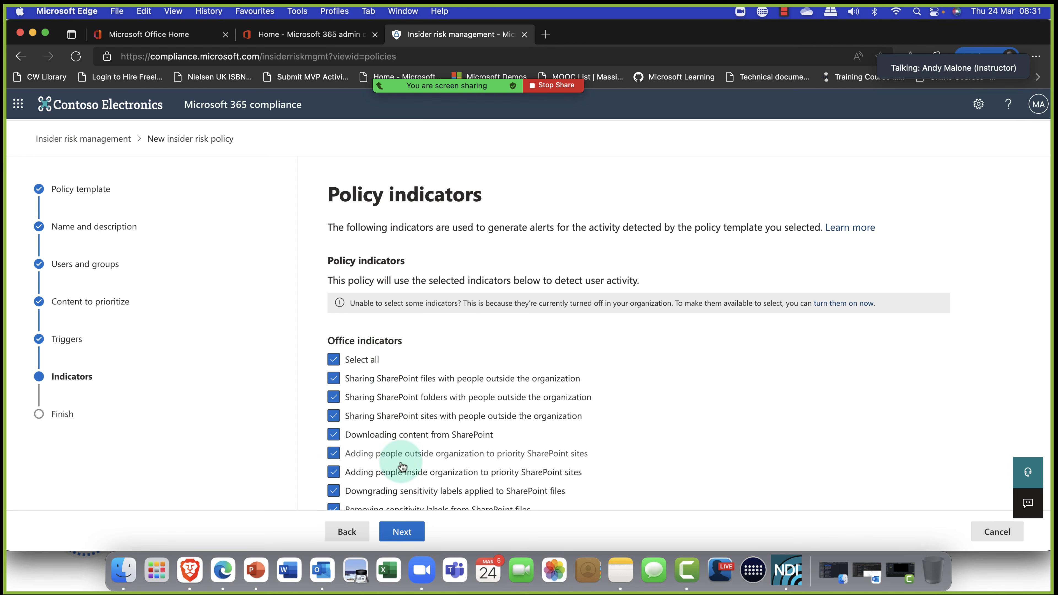
{"action": "left_click", "coordinate": [406, 533]}
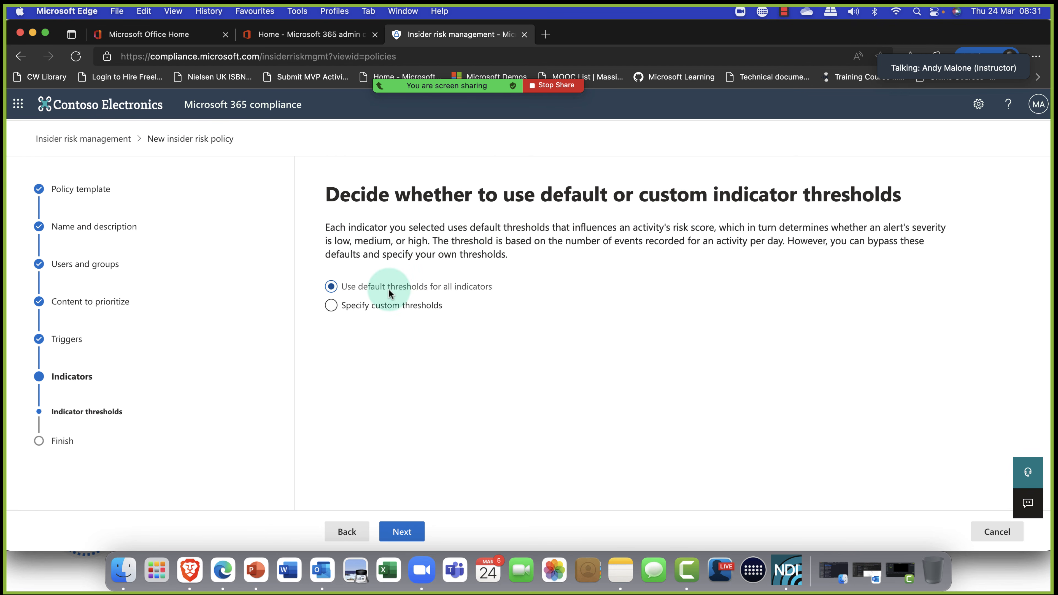
Look over the custom threshold fields, then revert to default thresholds for all indicators.
{"action": "left_click", "coordinate": [349, 305]}
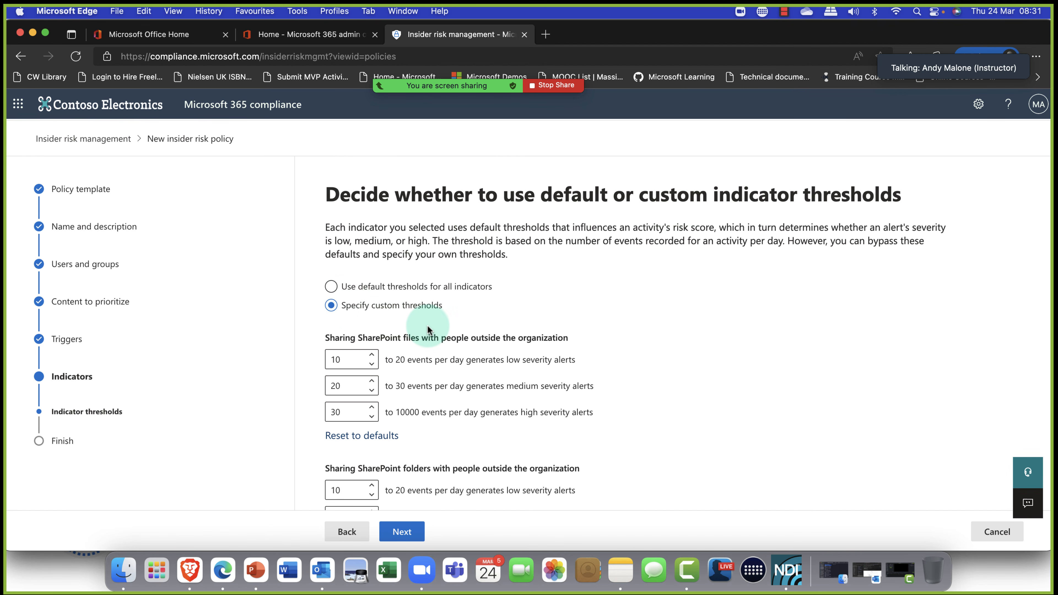
{"action": "scroll", "coordinate": [427, 326], "scroll_direction": "down", "scroll_amount": 2}
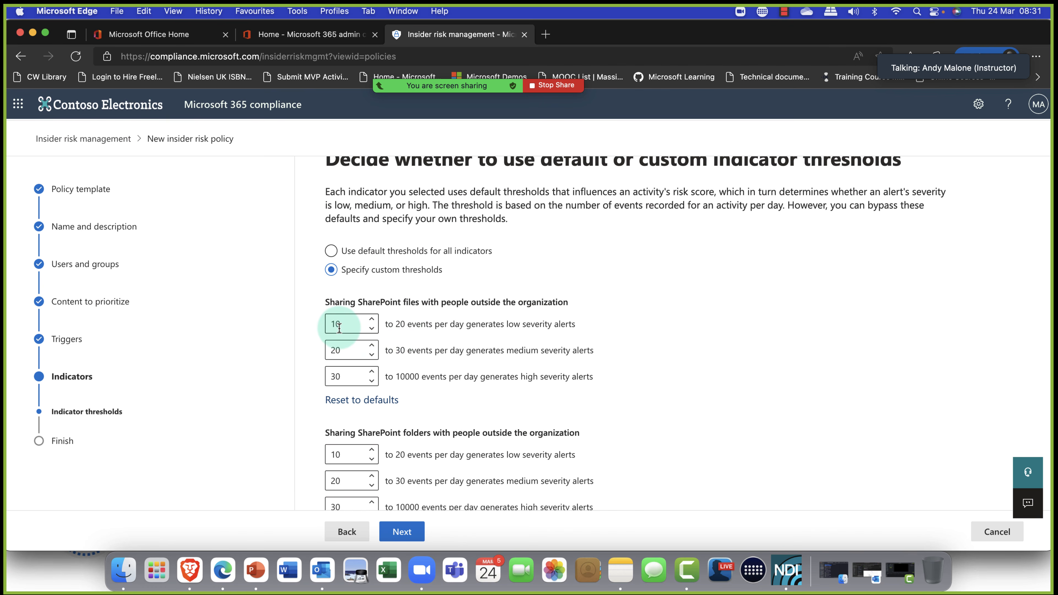
{"action": "scroll", "coordinate": [387, 332], "scroll_direction": "down", "scroll_amount": 10}
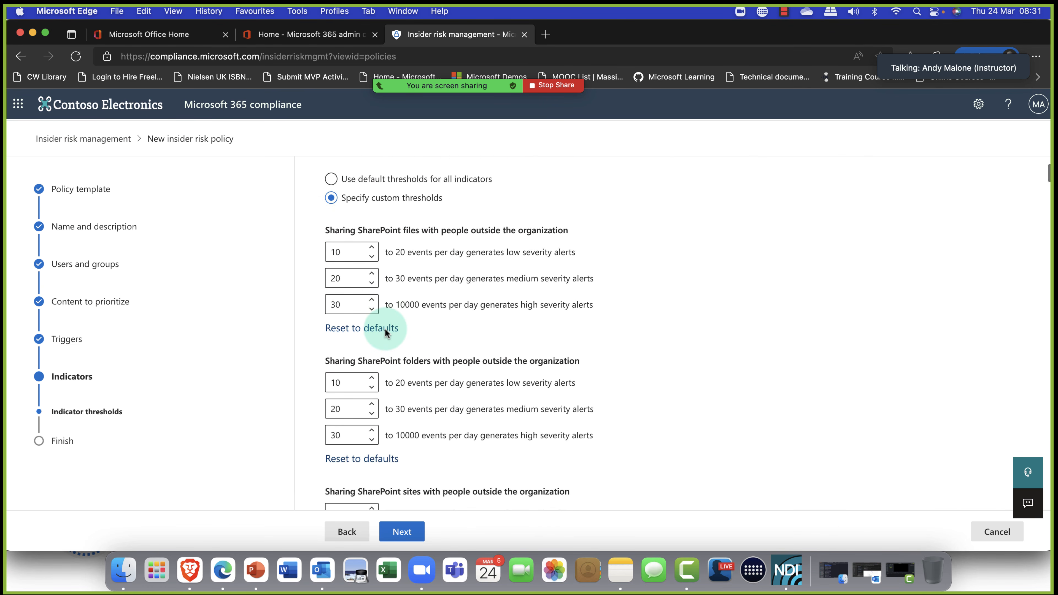
{"action": "scroll", "coordinate": [387, 333], "scroll_direction": "down", "scroll_amount": 5}
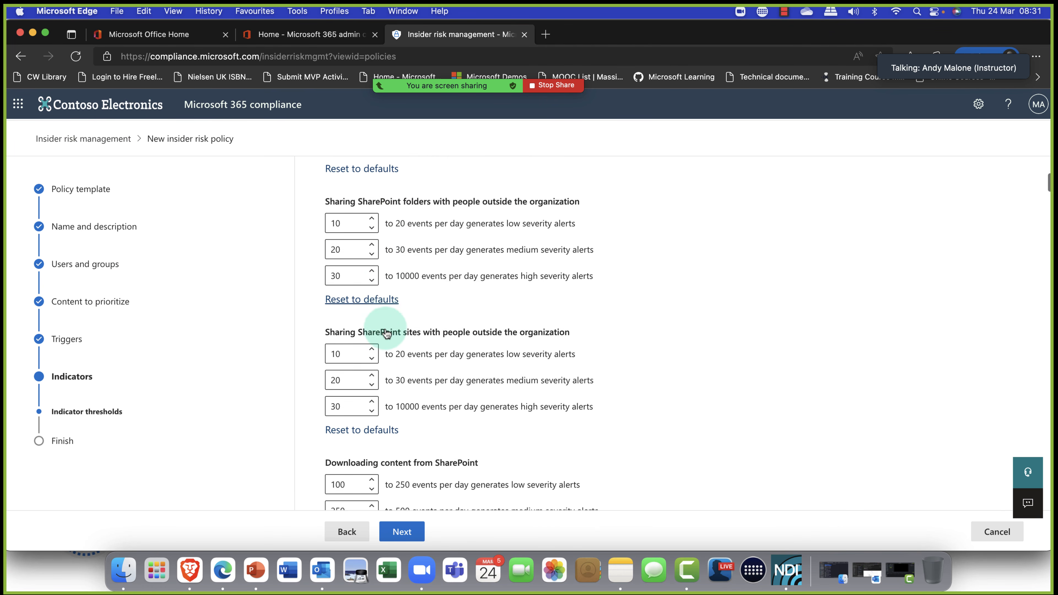
{"action": "scroll", "coordinate": [377, 327], "scroll_direction": "up", "scroll_amount": 15}
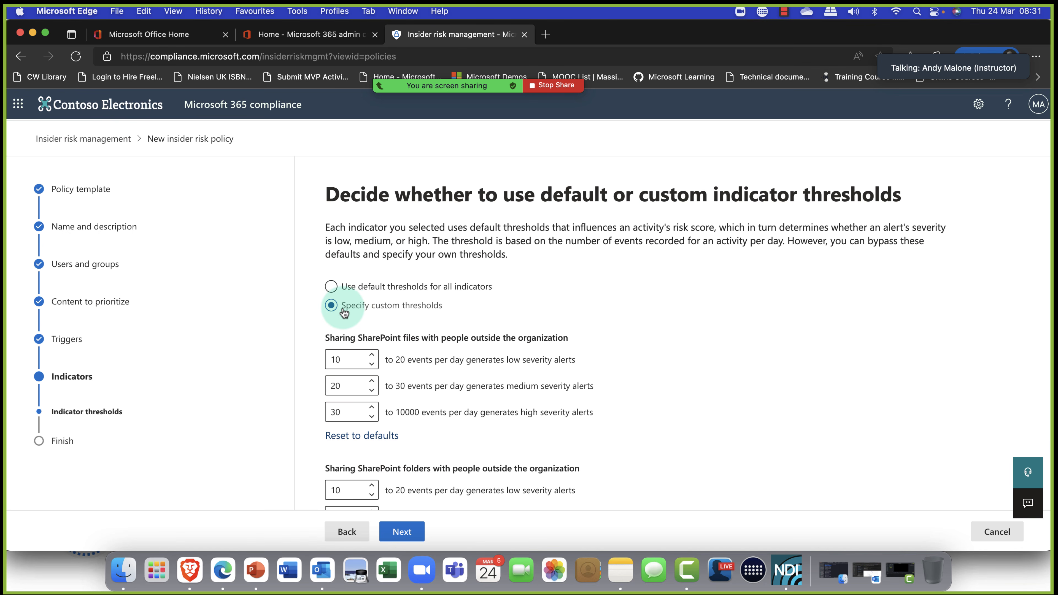
{"action": "left_click", "coordinate": [332, 287]}
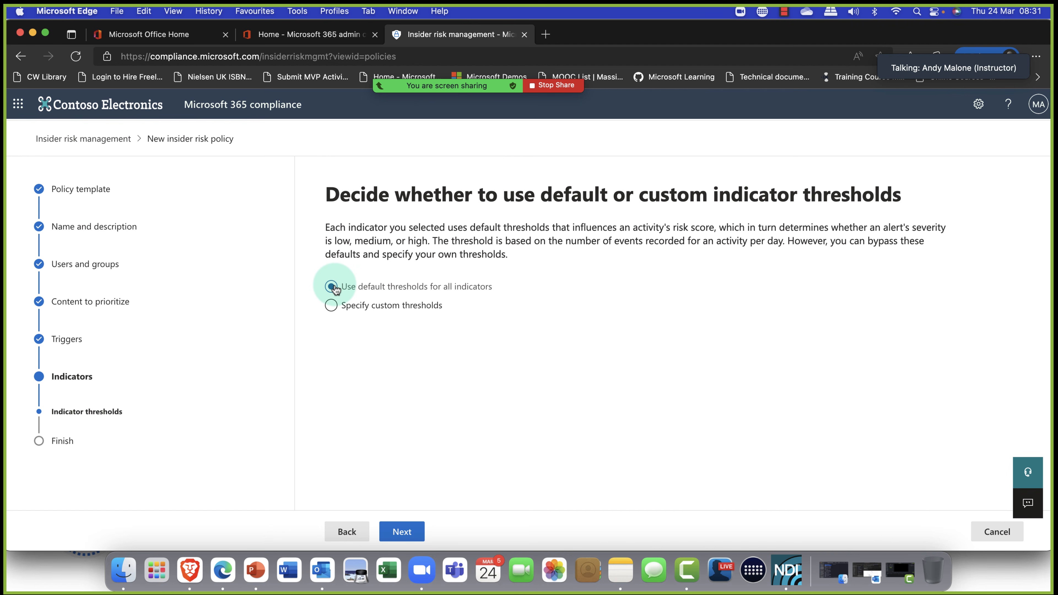
{"action": "left_click", "coordinate": [402, 533]}
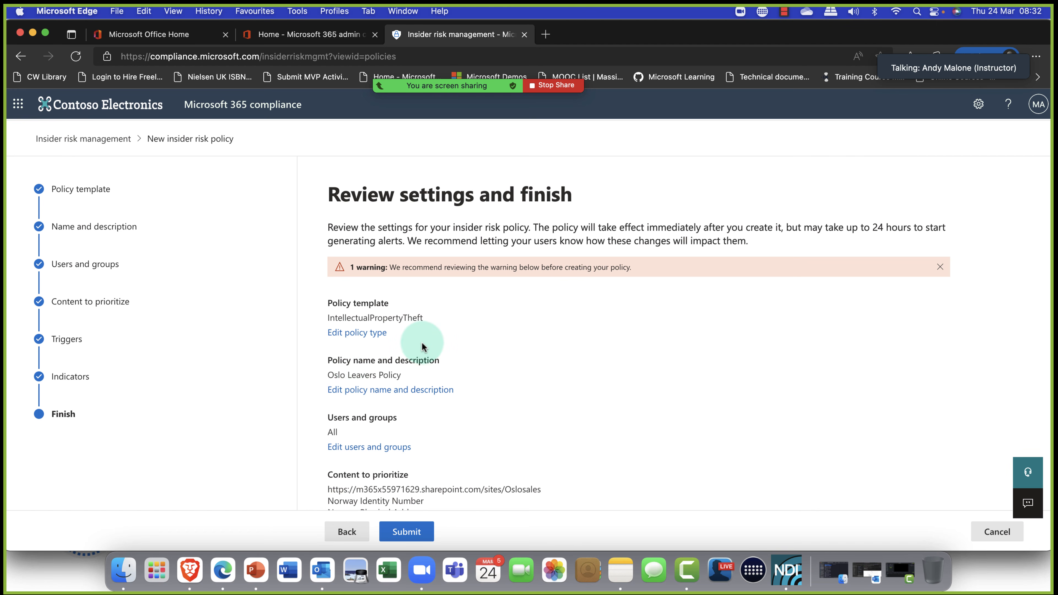
Read through the Oslo Leavers Policy review summary and submit it.
{"action": "scroll", "coordinate": [422, 346], "scroll_direction": "down", "scroll_amount": 3}
{"action": "scroll", "coordinate": [422, 349], "scroll_direction": "down", "scroll_amount": 4}
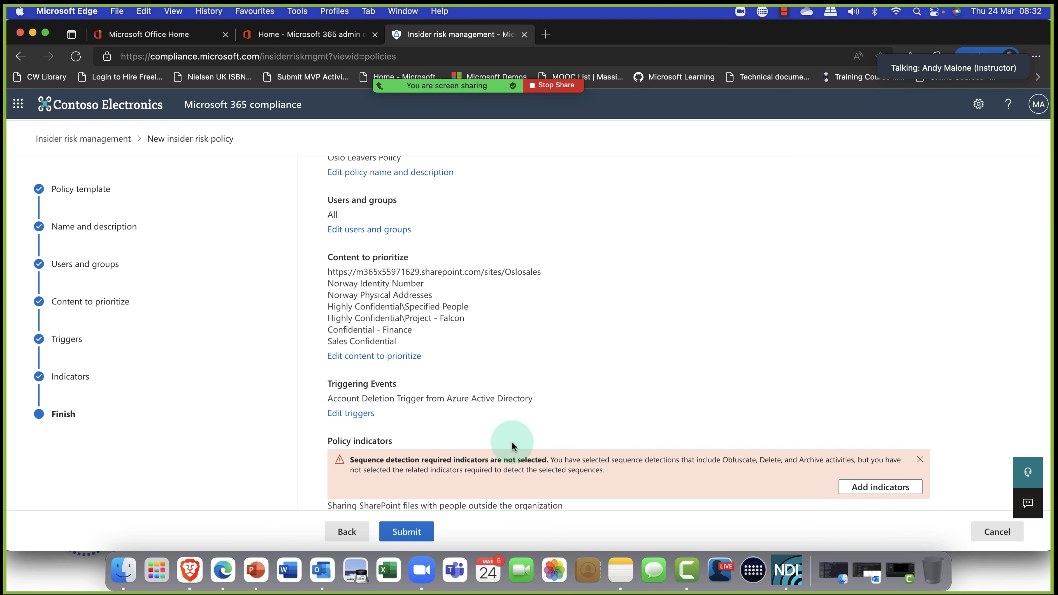
{"action": "scroll", "coordinate": [513, 443], "scroll_direction": "down", "scroll_amount": 8}
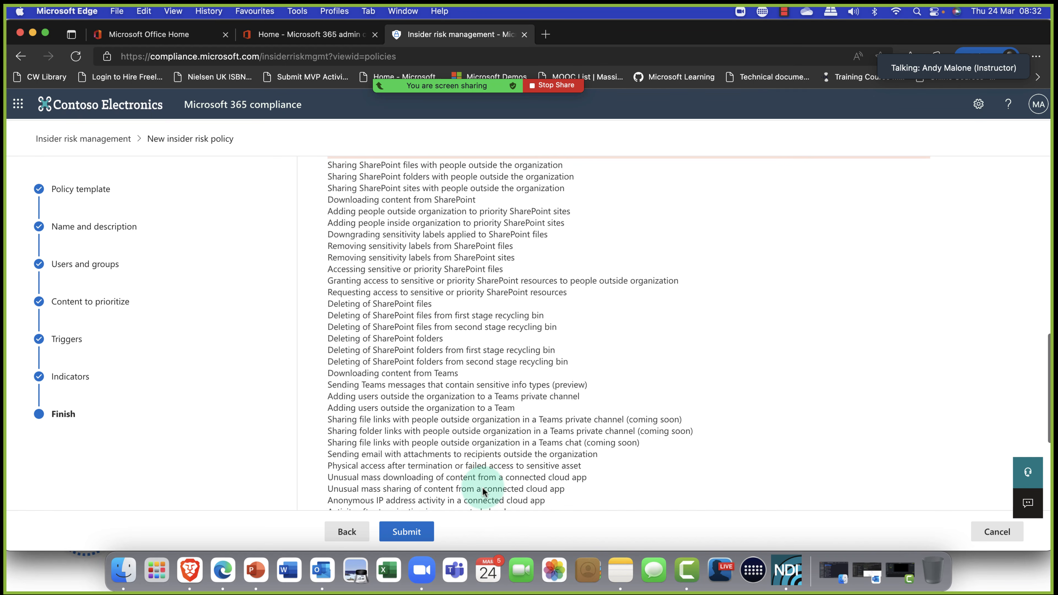
{"action": "left_click", "coordinate": [409, 540]}
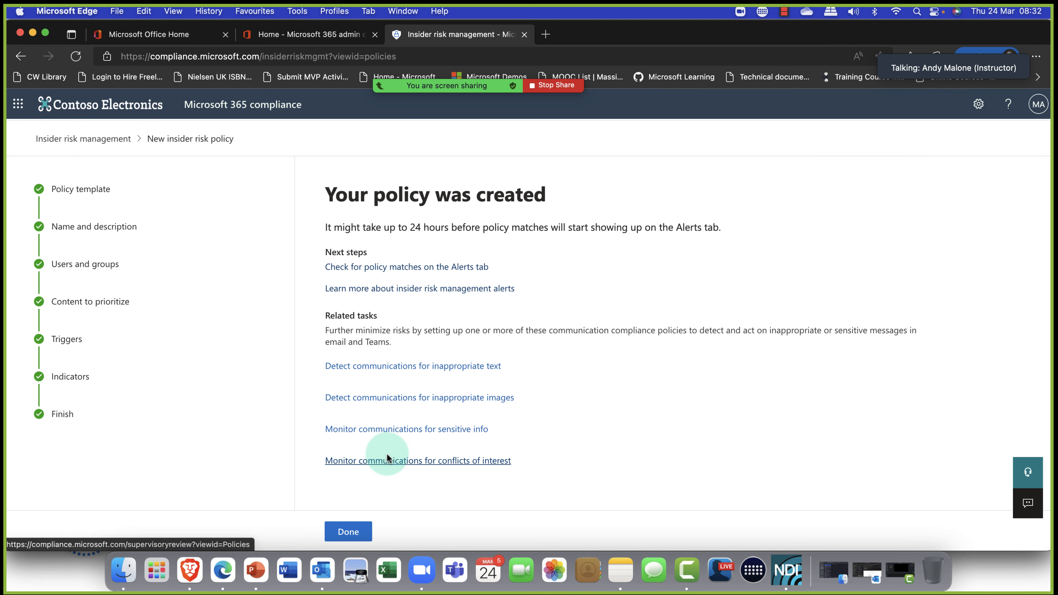
Finish the wizard with Done to return to the Policies list.
{"action": "left_click", "coordinate": [345, 535]}
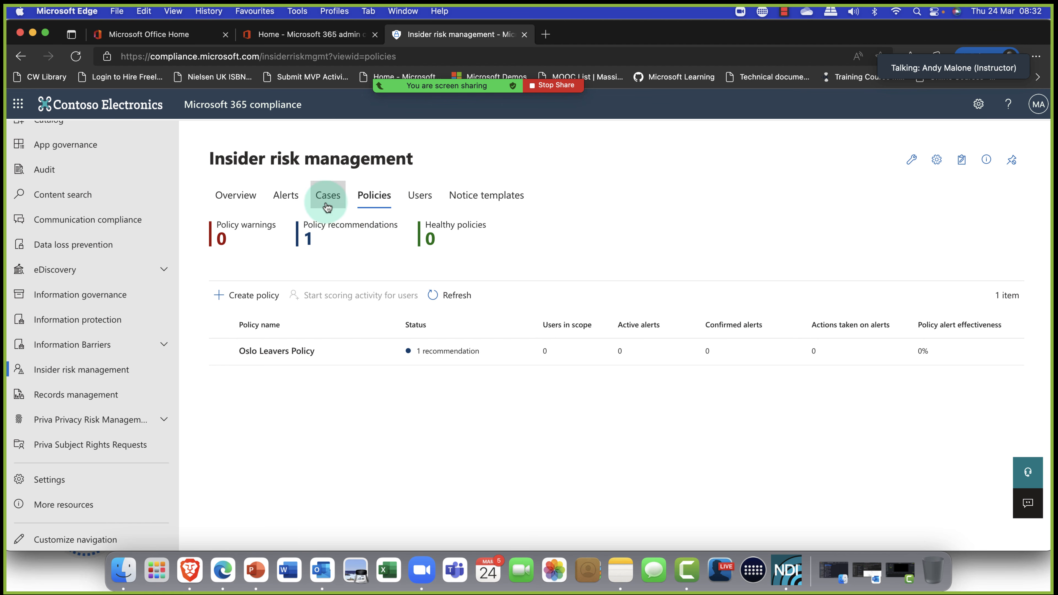
Open the Sales Team Leavers IR Policy alert from the Alerts list.
{"action": "left_click", "coordinate": [286, 204]}
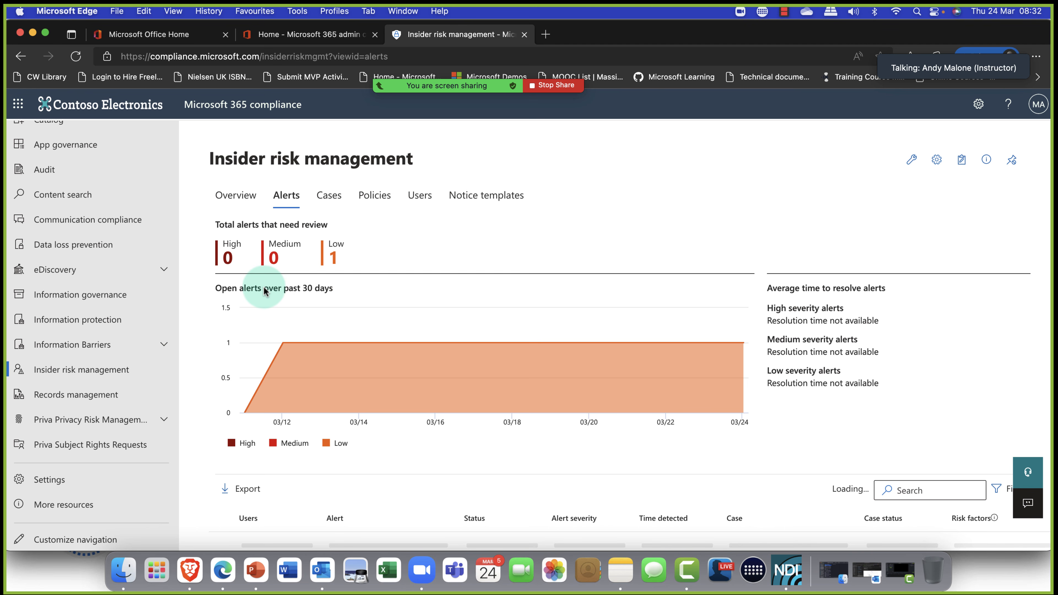
{"action": "scroll", "coordinate": [271, 296], "scroll_direction": "down", "scroll_amount": 5}
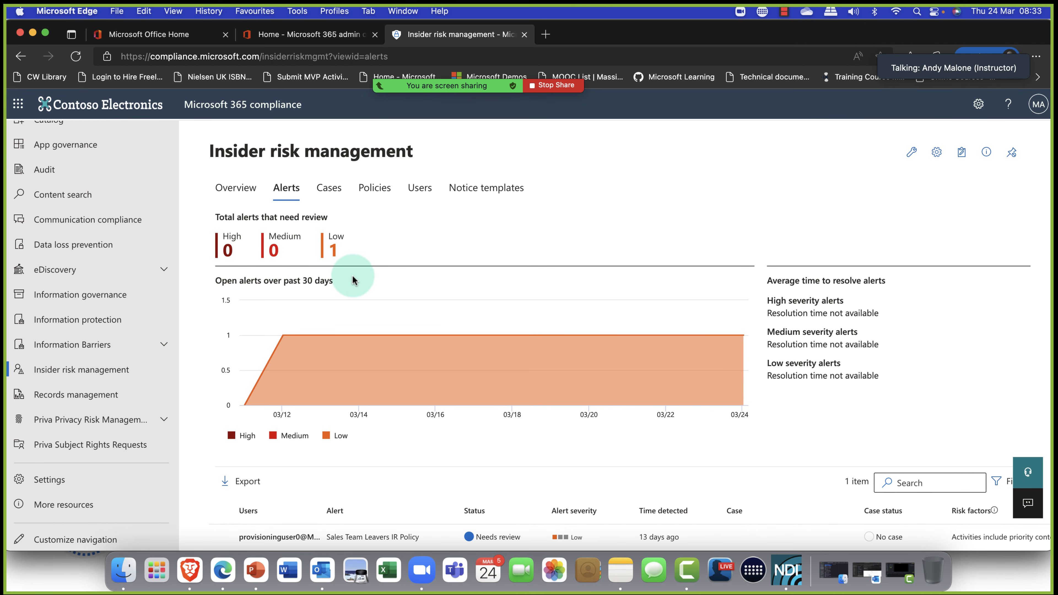
{"action": "left_click", "coordinate": [268, 541]}
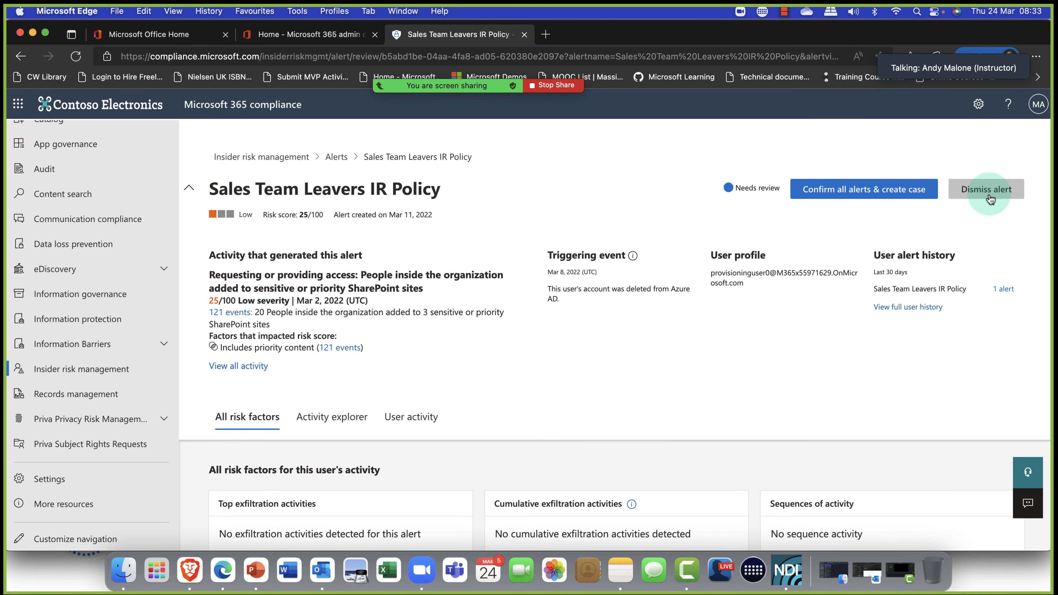
Review the alert's risk score and risk factors, then go back to the overview.
{"action": "scroll", "coordinate": [855, 294], "scroll_direction": "down", "scroll_amount": 3}
{"action": "scroll", "coordinate": [854, 295], "scroll_direction": "down", "scroll_amount": 3}
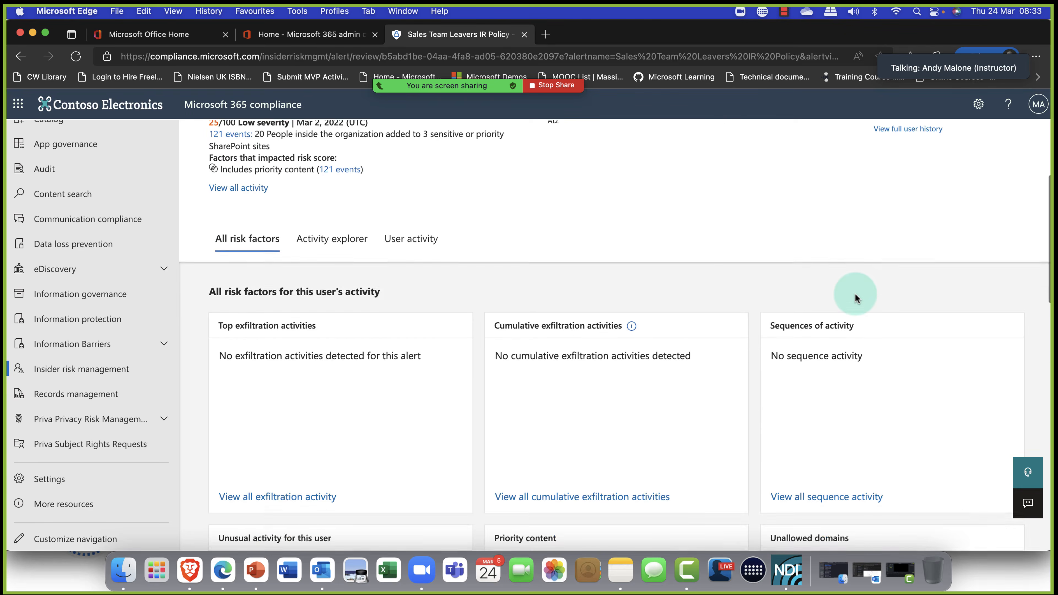
{"action": "scroll", "coordinate": [855, 294], "scroll_direction": "down", "scroll_amount": 4}
{"action": "scroll", "coordinate": [855, 293], "scroll_direction": "down", "scroll_amount": 4}
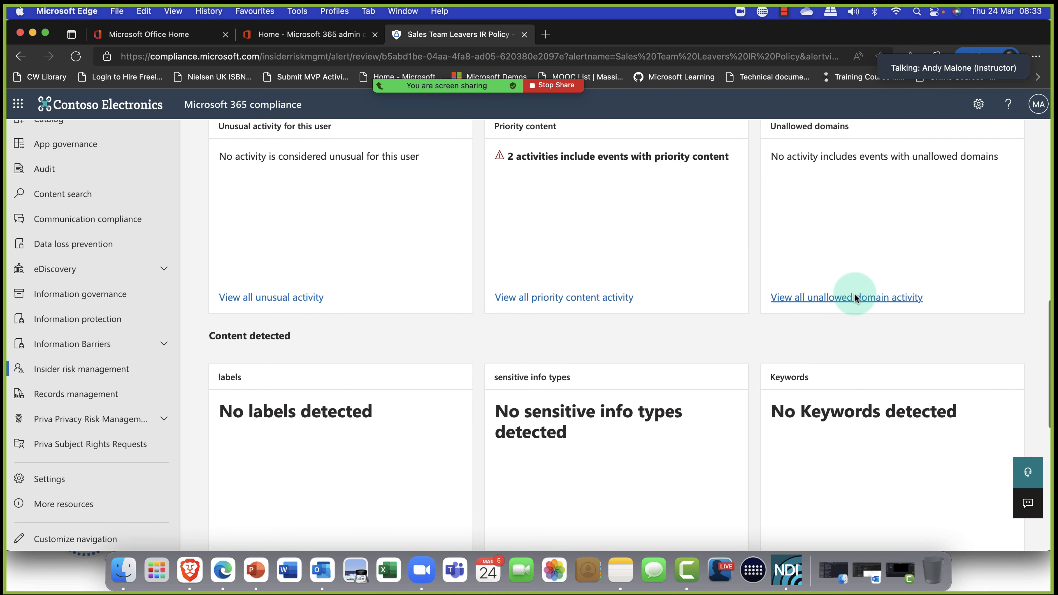
{"action": "scroll", "coordinate": [855, 294], "scroll_direction": "up", "scroll_amount": 12}
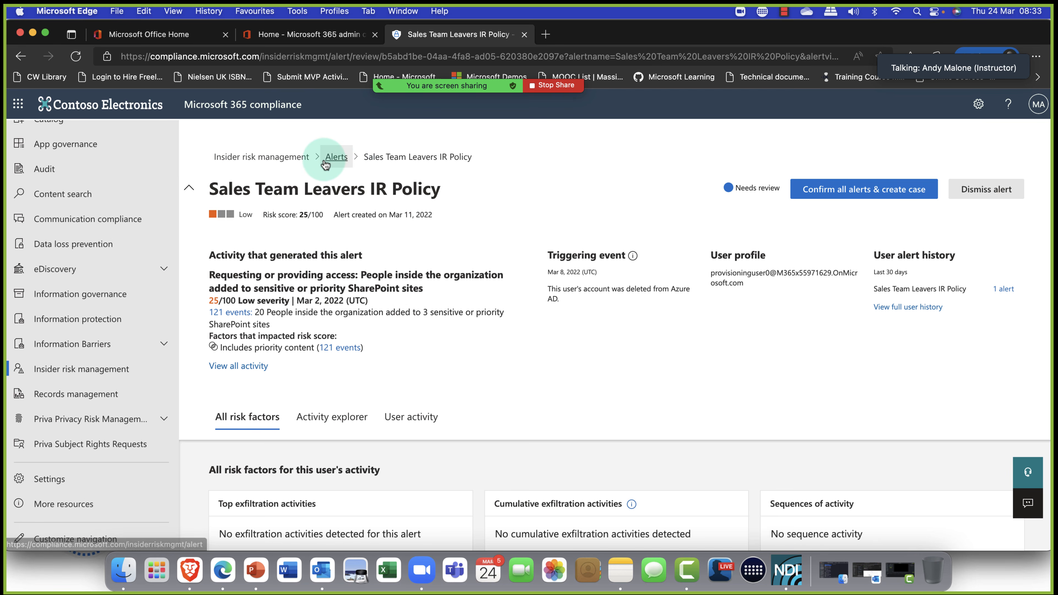
{"action": "left_click", "coordinate": [291, 156]}
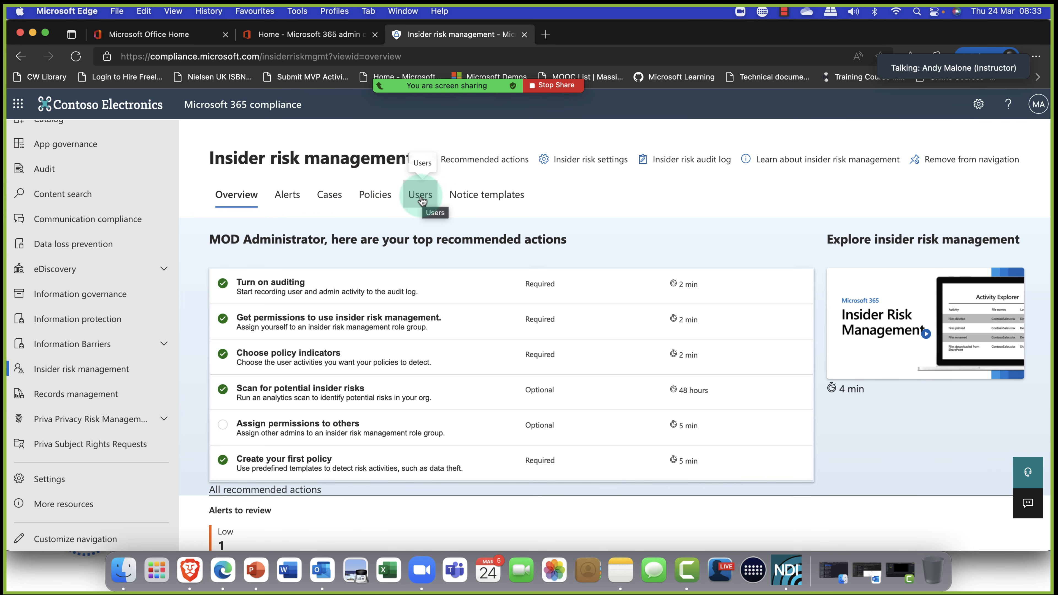
View the Staff warning template's 'Warning - Violation' subject and message, then close it.
{"action": "left_click", "coordinate": [488, 200]}
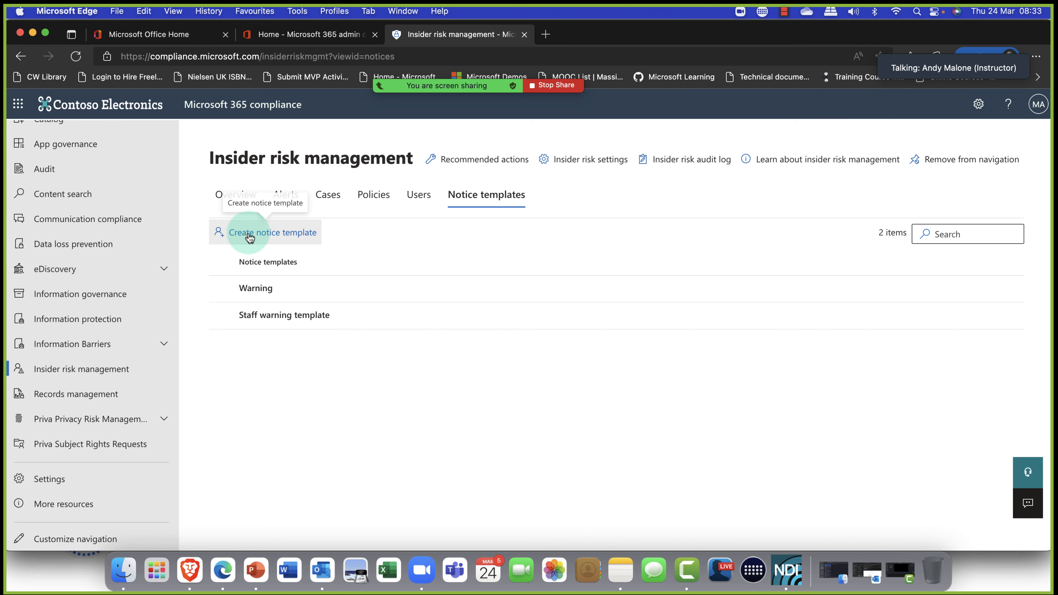
{"action": "left_click", "coordinate": [275, 317]}
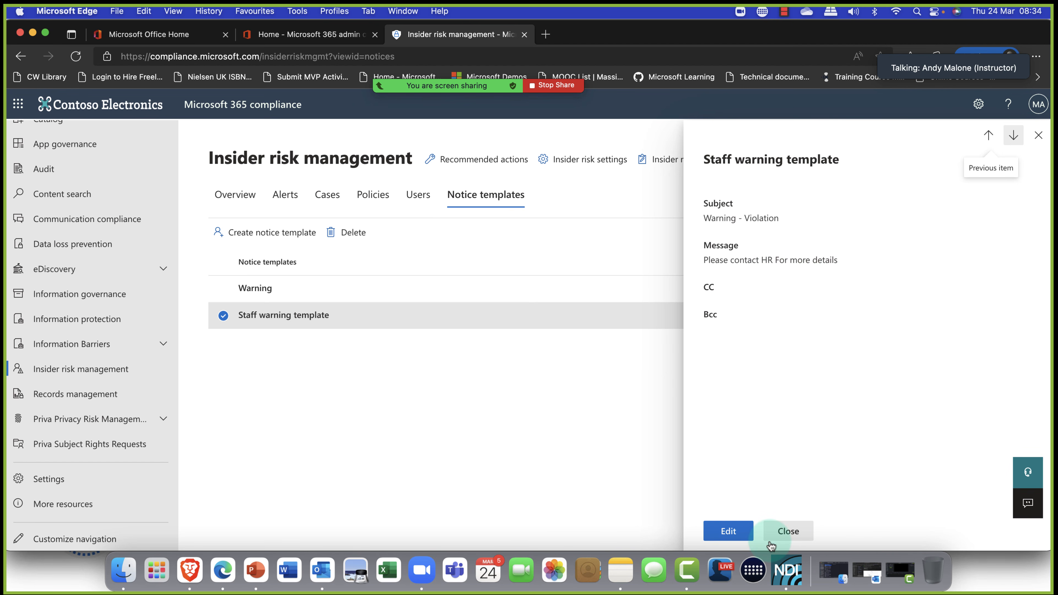
{"action": "left_click", "coordinate": [799, 536]}
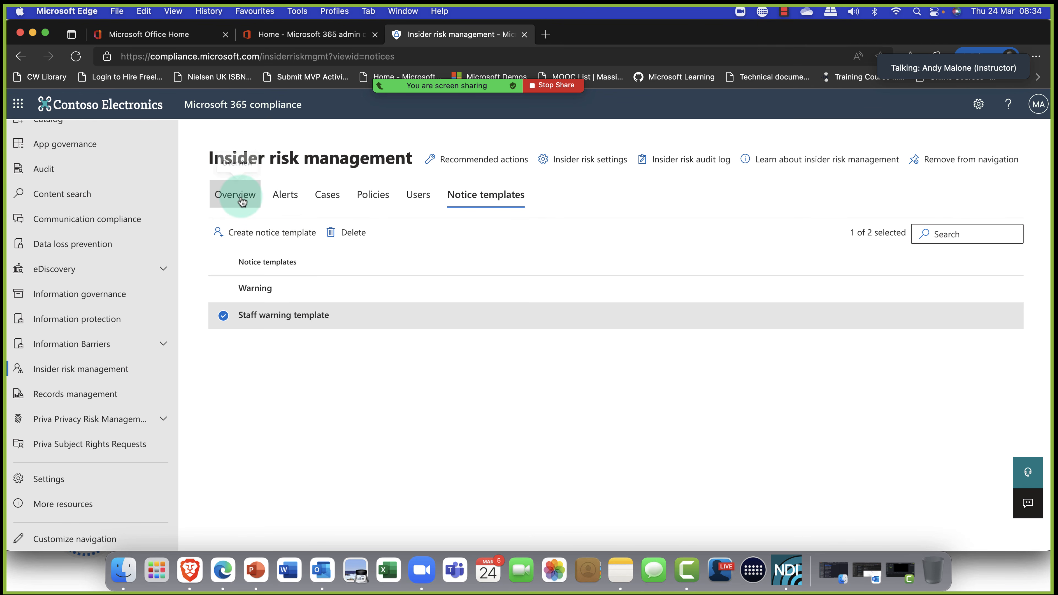
Review the Insider risk management overview's one low alert and pending 'Assign permissions to others' task, then bring up Zoom meeting controls.
{"action": "left_click", "coordinate": [242, 202]}
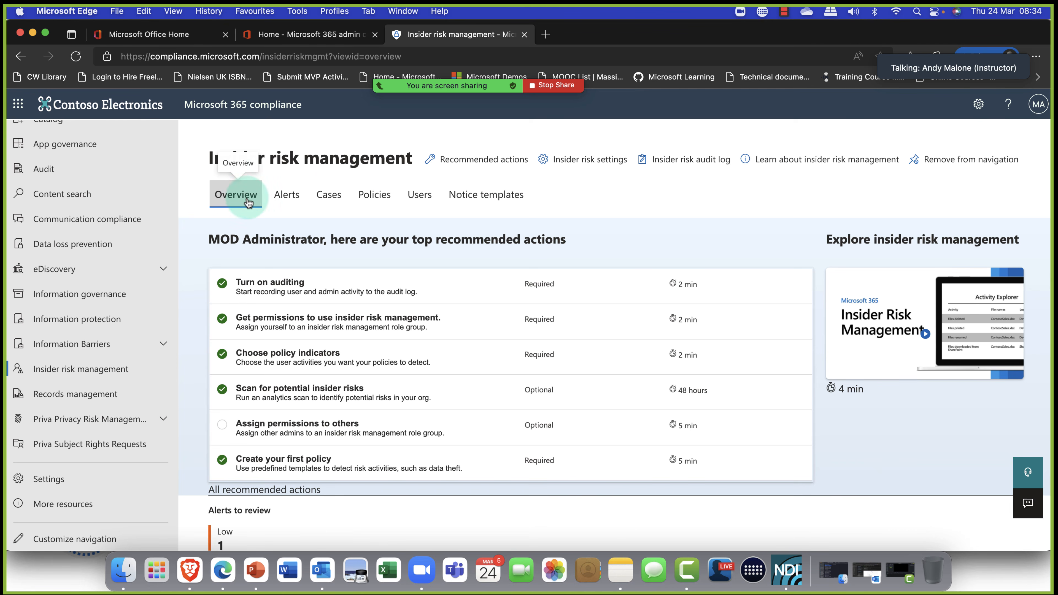
{"action": "scroll", "coordinate": [383, 278], "scroll_direction": "down", "scroll_amount": 10}
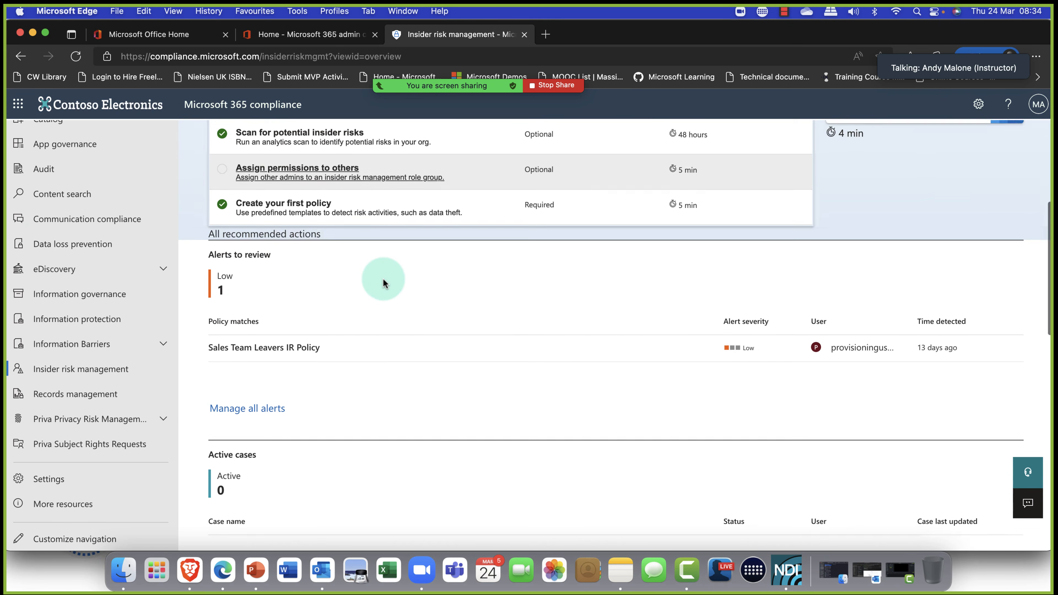
{"action": "scroll", "coordinate": [383, 278], "scroll_direction": "down", "scroll_amount": 13}
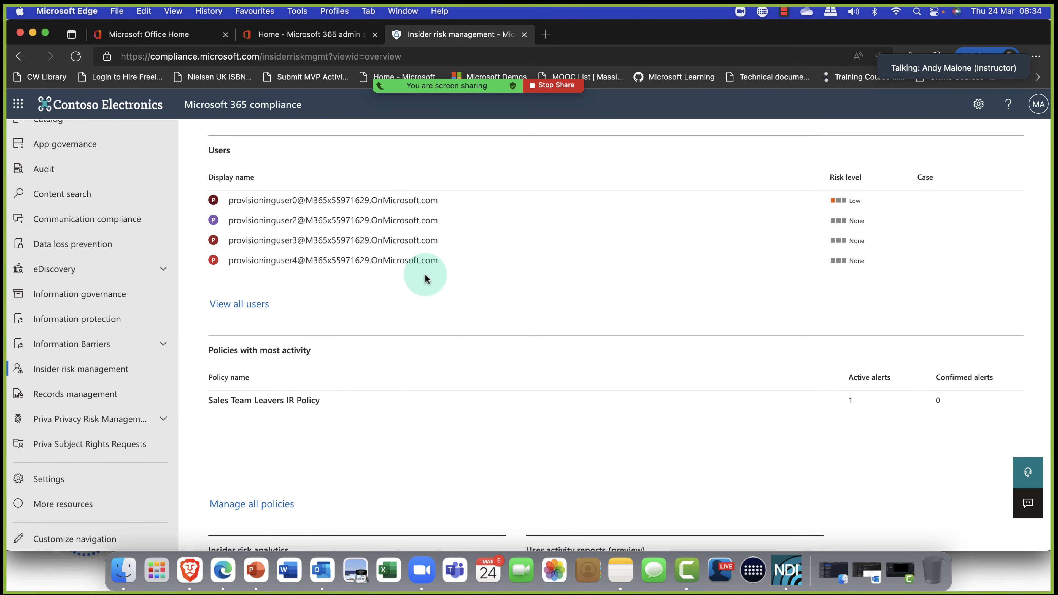
{"action": "scroll", "coordinate": [622, 215], "scroll_direction": "up", "scroll_amount": 20}
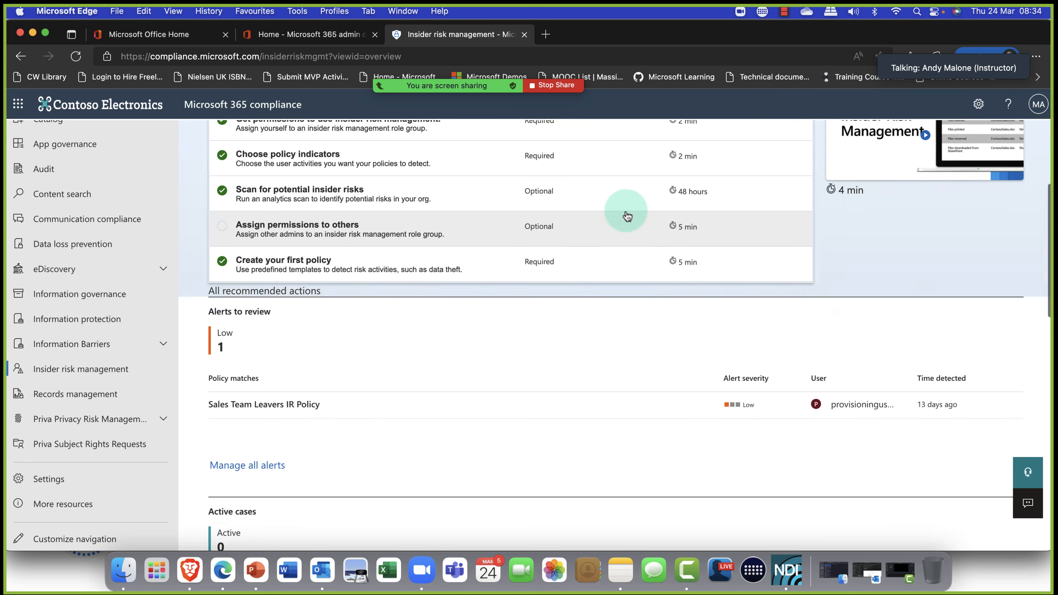
{"action": "left_click", "coordinate": [740, 14]}
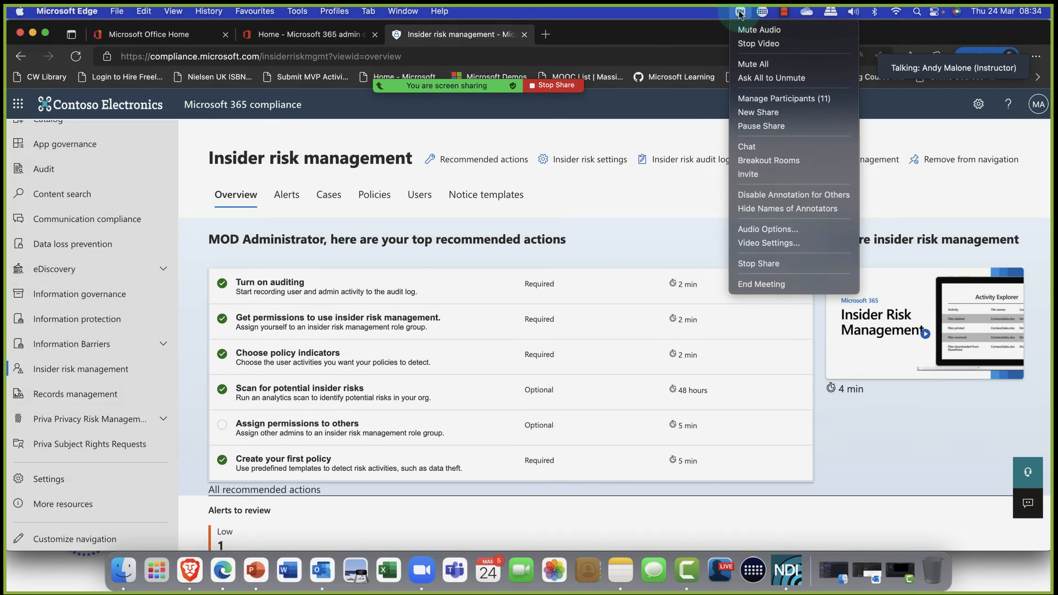